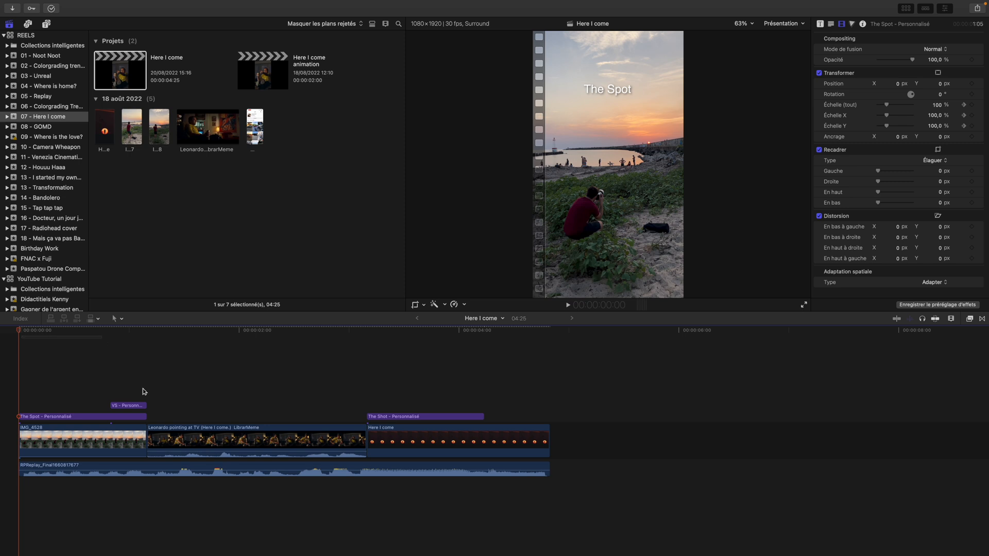
Examine the soundtrack and the Leonardo clip of the Here I come reel, scrubbing around the first cut and the opening shot
click(218, 442)
click(242, 468)
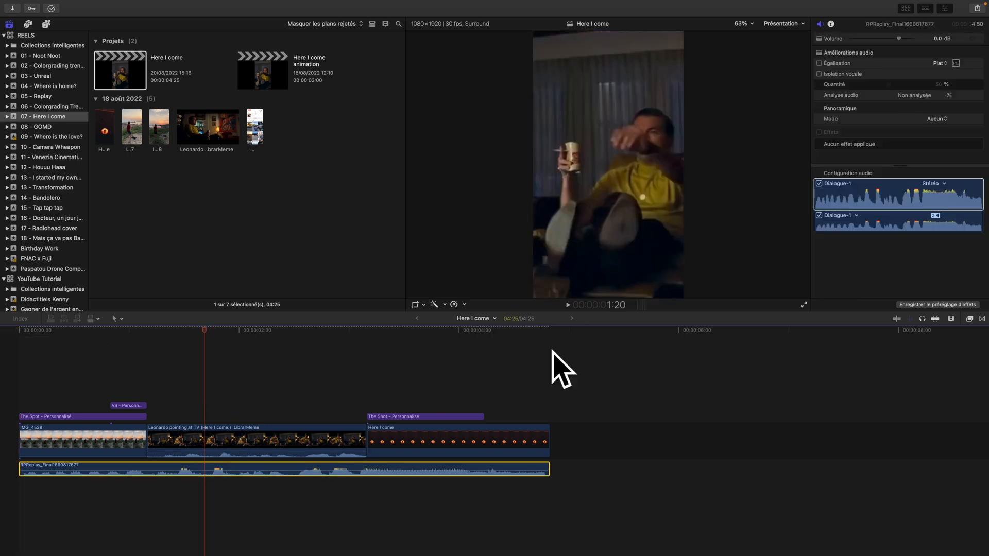
click(172, 344)
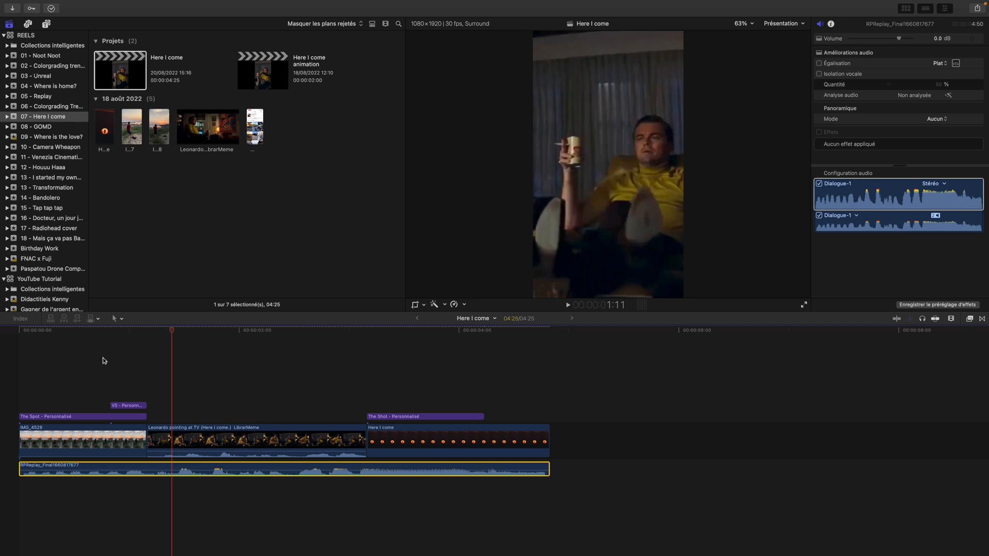
mouse_move(170, 330)
mouse_down()
mouse_move(152, 331)
mouse_move(176, 339)
mouse_up()
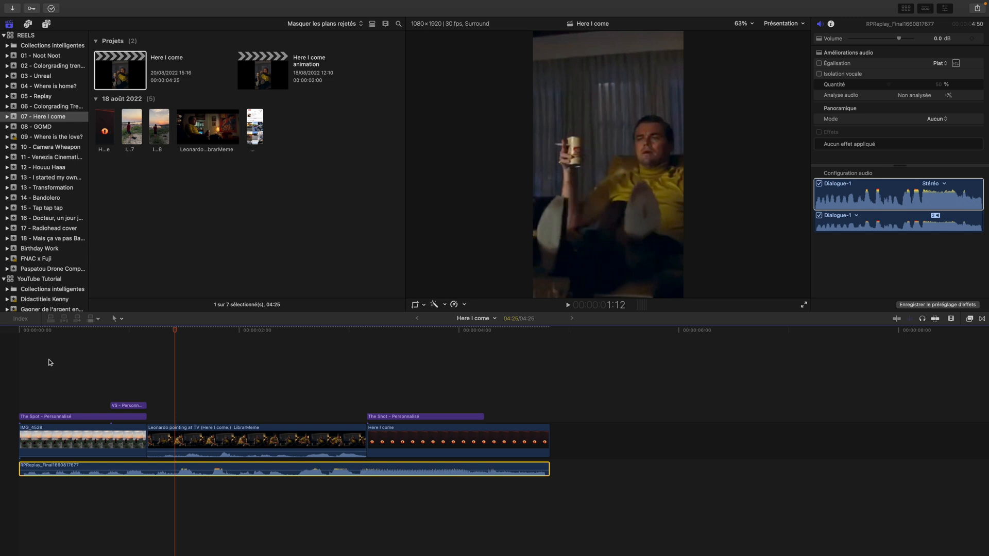
click(88, 366)
drag(96, 330, 44, 340)
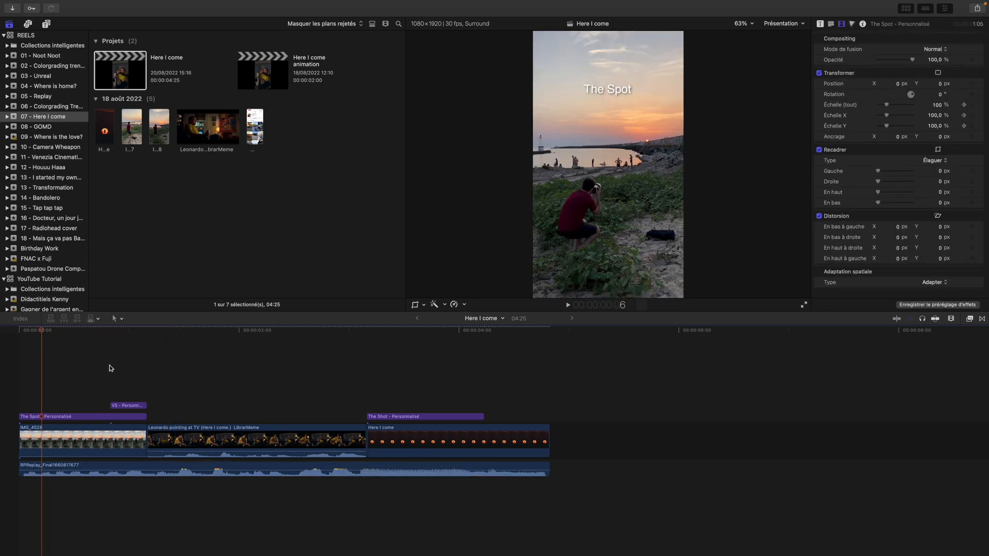
Review the soundtrack alongside the picture, scrubbing from Leonardo's pointing gesture back to the start of the reel
click(358, 465)
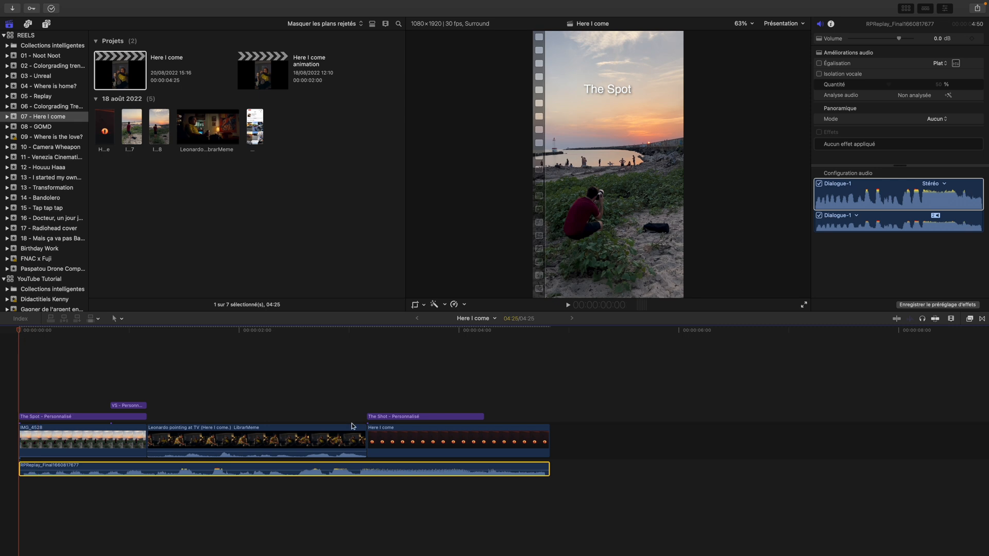
click(252, 442)
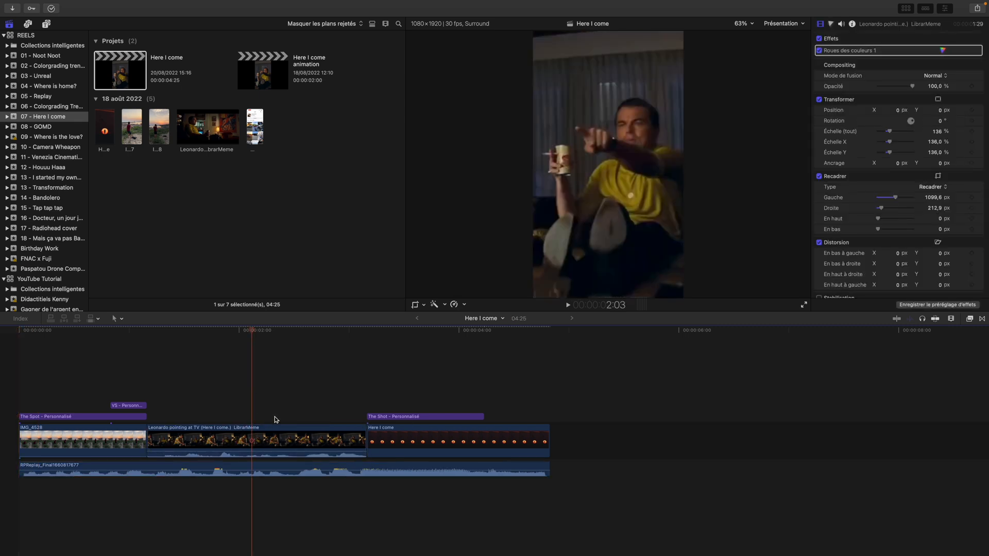
drag(251, 331, 170, 333)
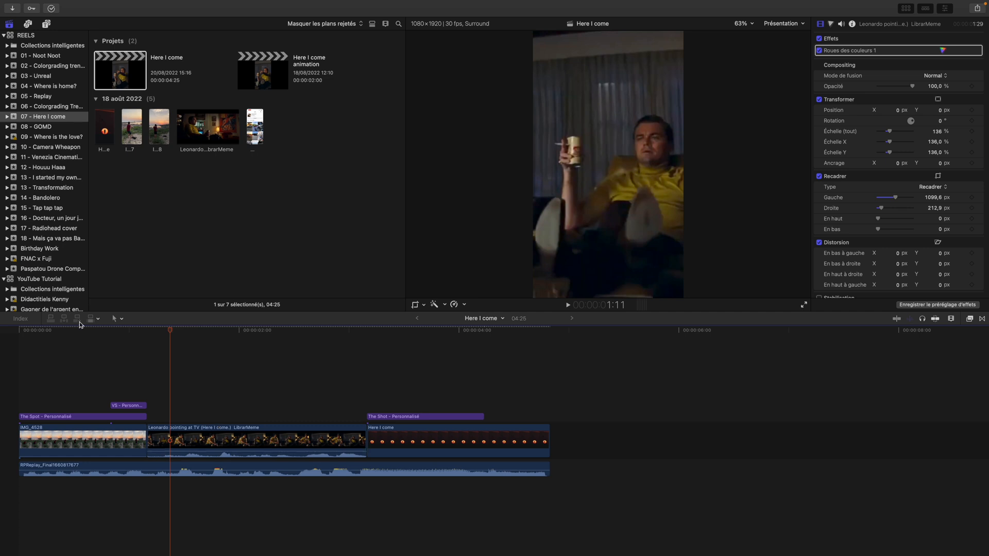
drag(170, 331, 70, 343)
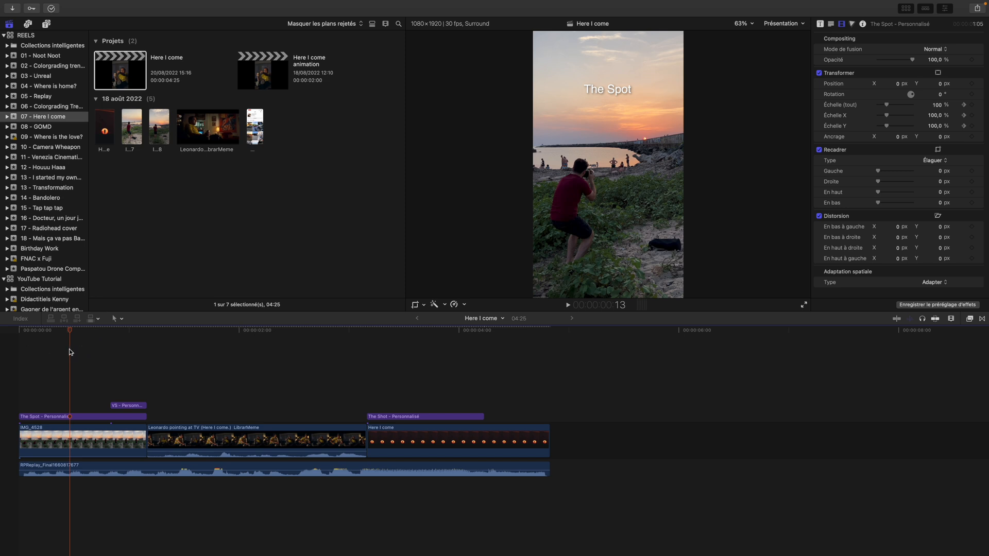
drag(70, 331, 62, 333)
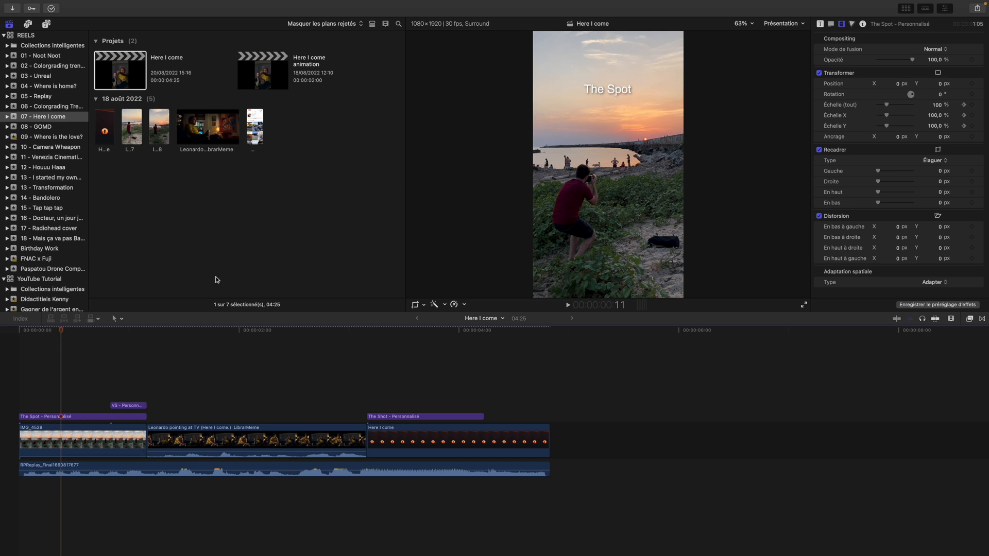
drag(60, 332, 25, 335)
Play the IMG_4528 clip and check its scale keyframes at the beginning and end of the zoom
click(54, 443)
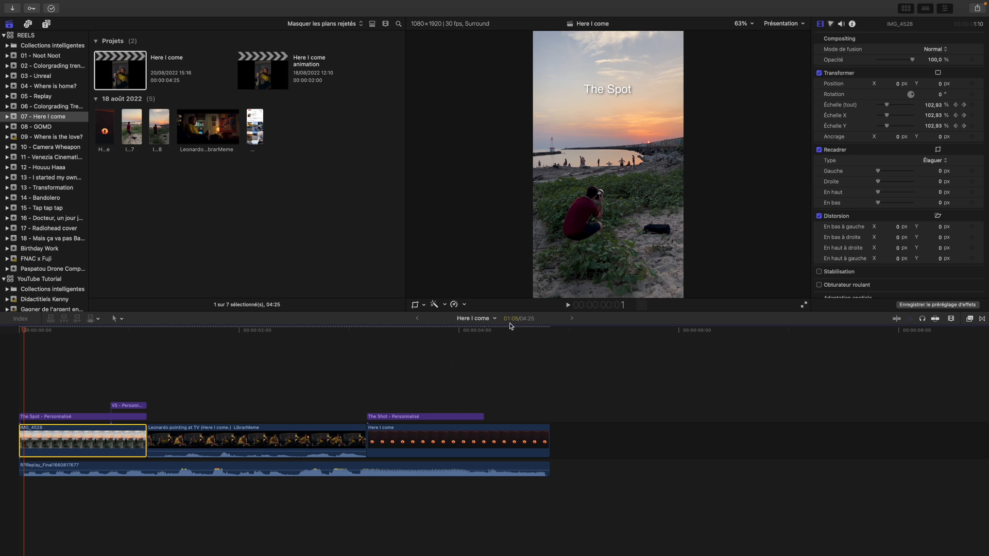
mouse_move(24, 332)
mouse_down()
mouse_move(119, 340)
mouse_move(19, 333)
mouse_up()
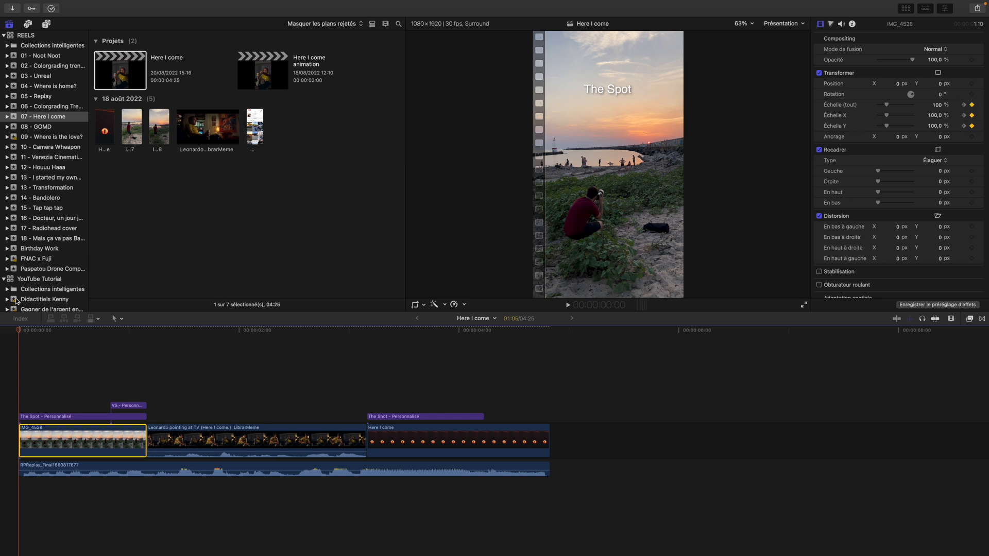
key(space)
key(space)
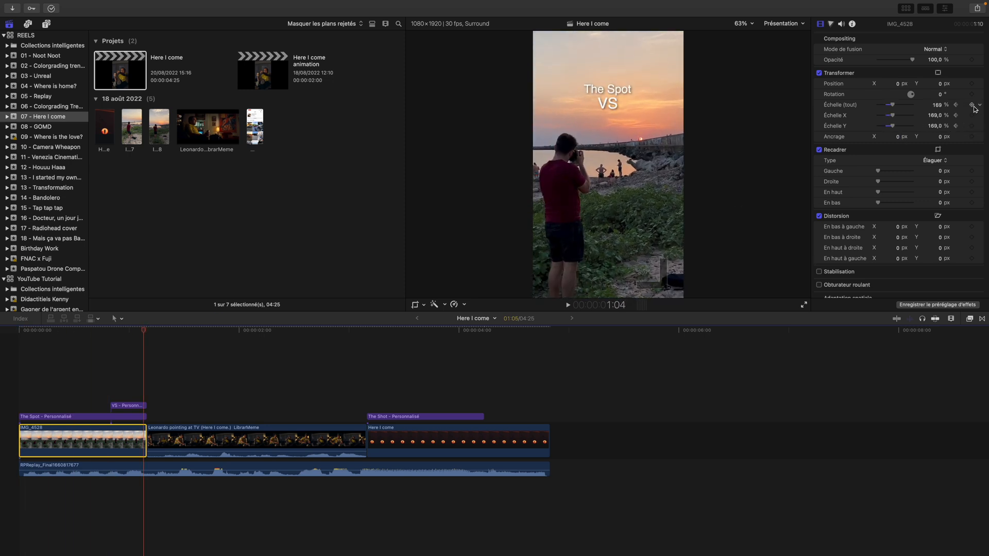
key(Right)
key(Left)
click(972, 106)
click(139, 330)
drag(137, 330, 118, 337)
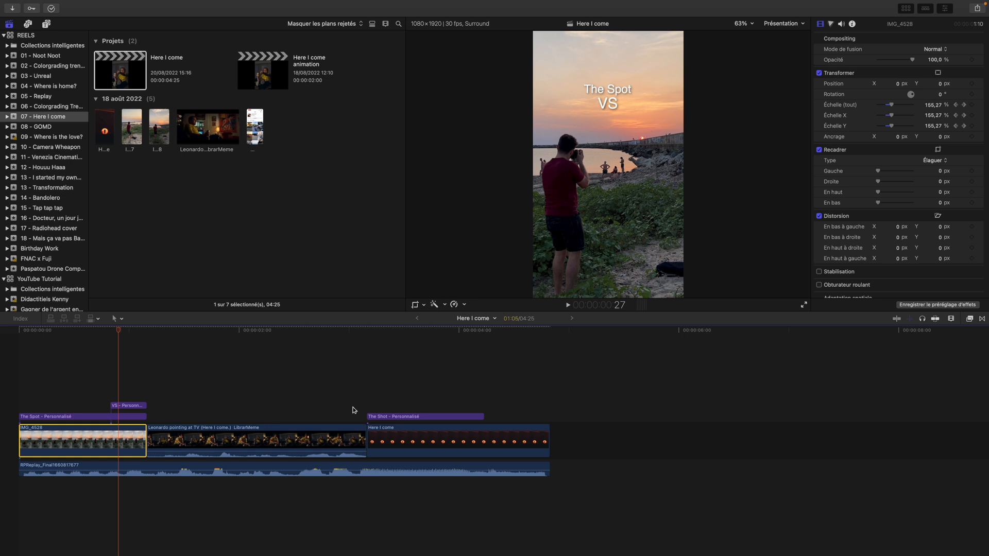
Inspect the final Here I come shot and its The Shot title, scrubbing through the last section of the reel
drag(121, 335, 403, 330)
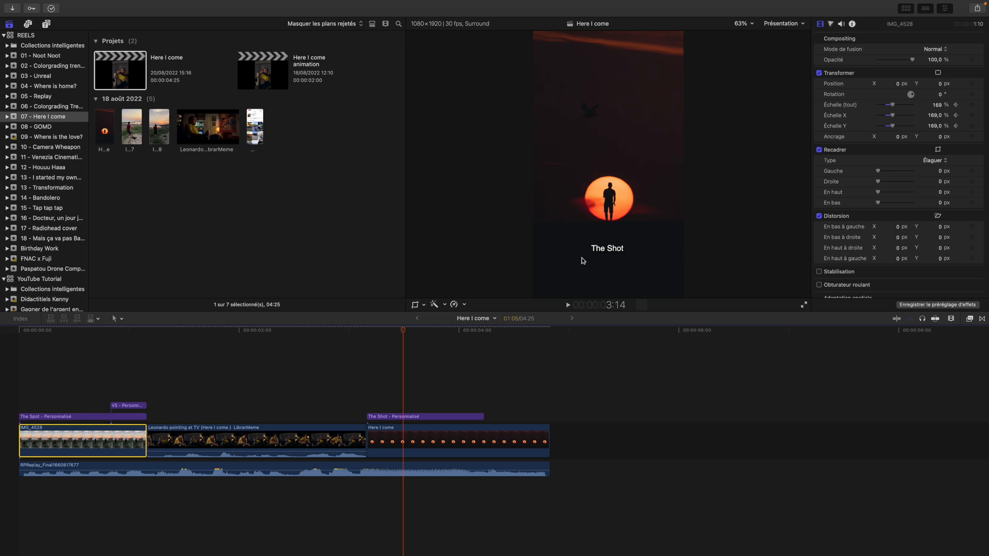
click(420, 417)
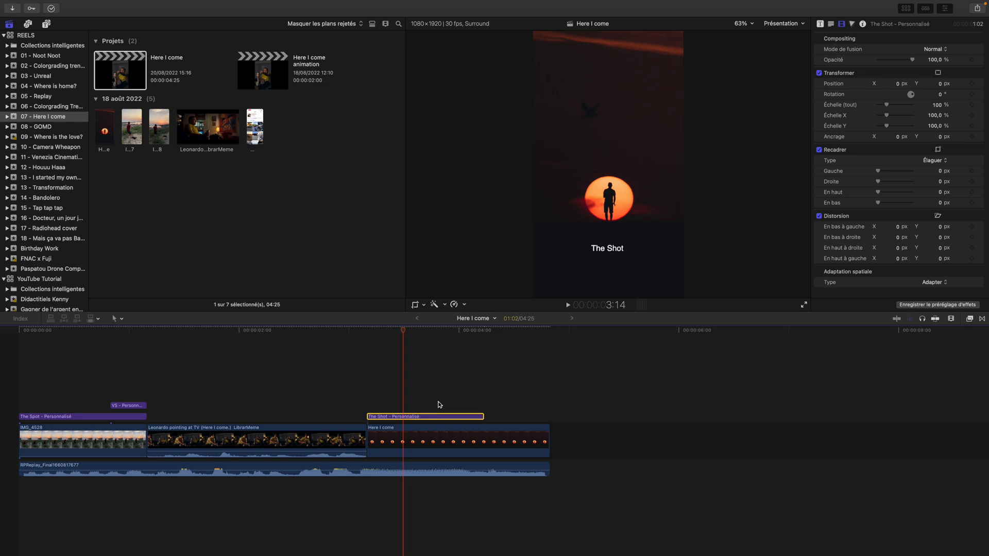
mouse_move(405, 333)
mouse_down()
mouse_move(368, 336)
mouse_move(415, 335)
mouse_up()
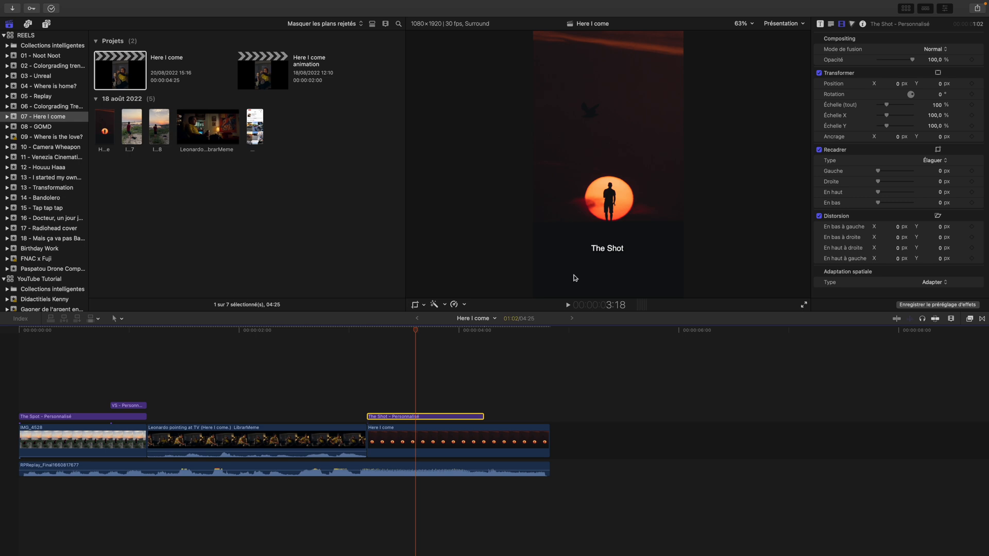
mouse_move(412, 338)
mouse_down()
mouse_move(153, 359)
mouse_move(117, 353)
mouse_move(509, 390)
mouse_move(416, 391)
mouse_move(487, 400)
mouse_move(497, 412)
mouse_move(499, 336)
mouse_move(402, 350)
mouse_up()
click(515, 441)
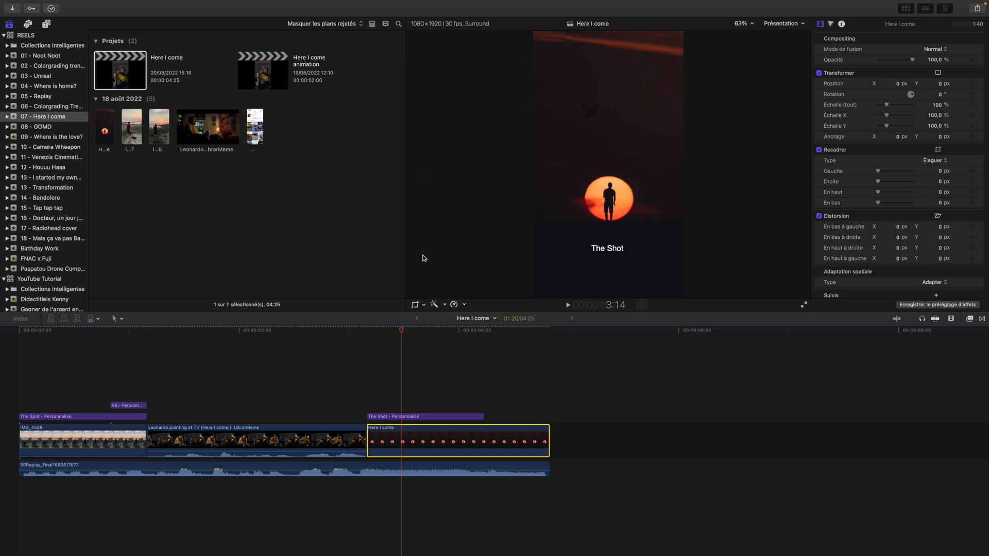
click(407, 416)
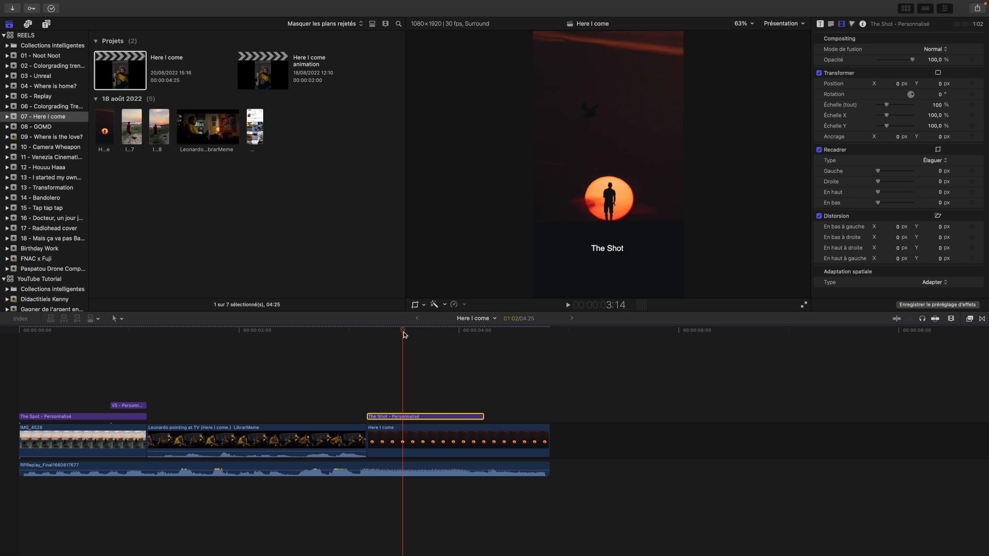
drag(402, 331, 431, 333)
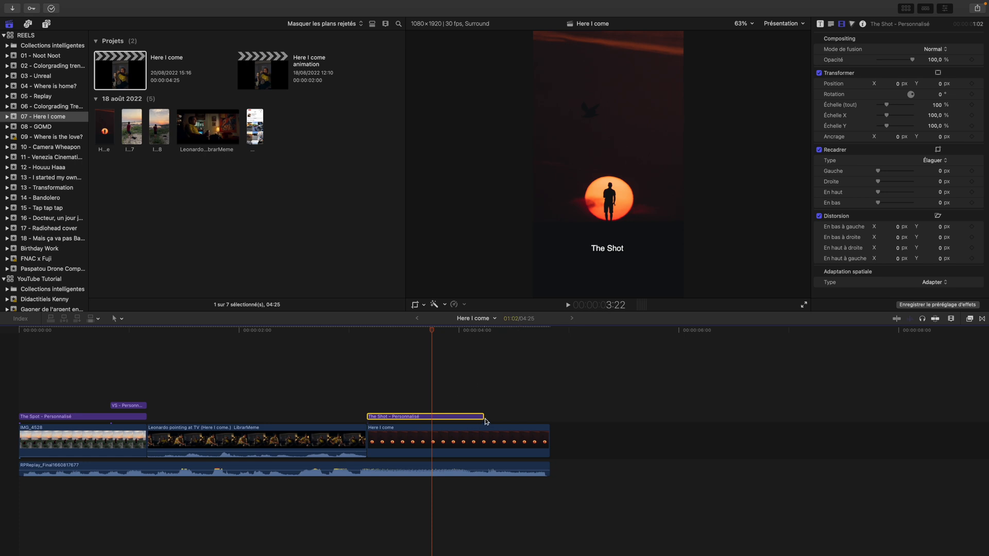
drag(434, 335, 512, 336)
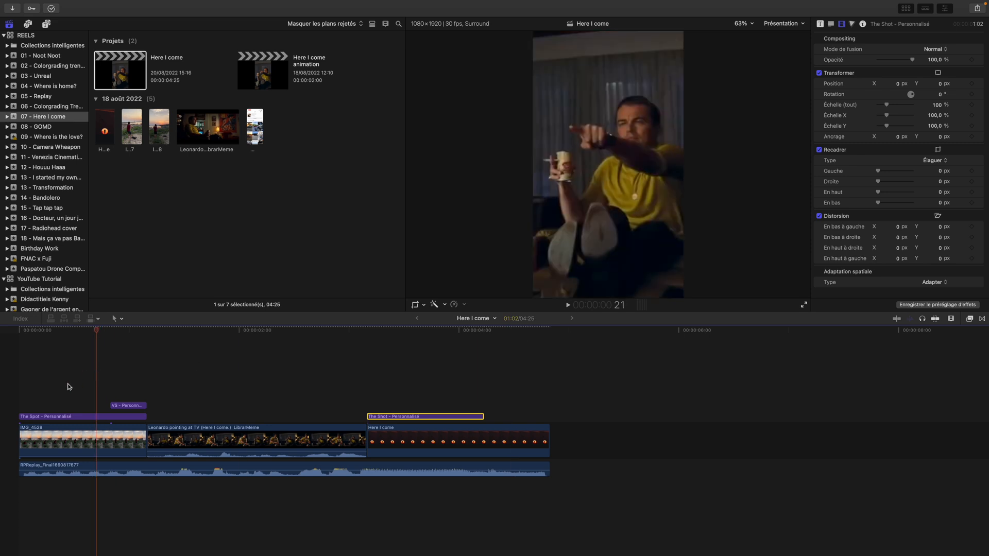
Review the The Spot and VS titles, comparing their placement with the Leonardo clip and the final shot
click(70, 416)
drag(95, 330, 45, 330)
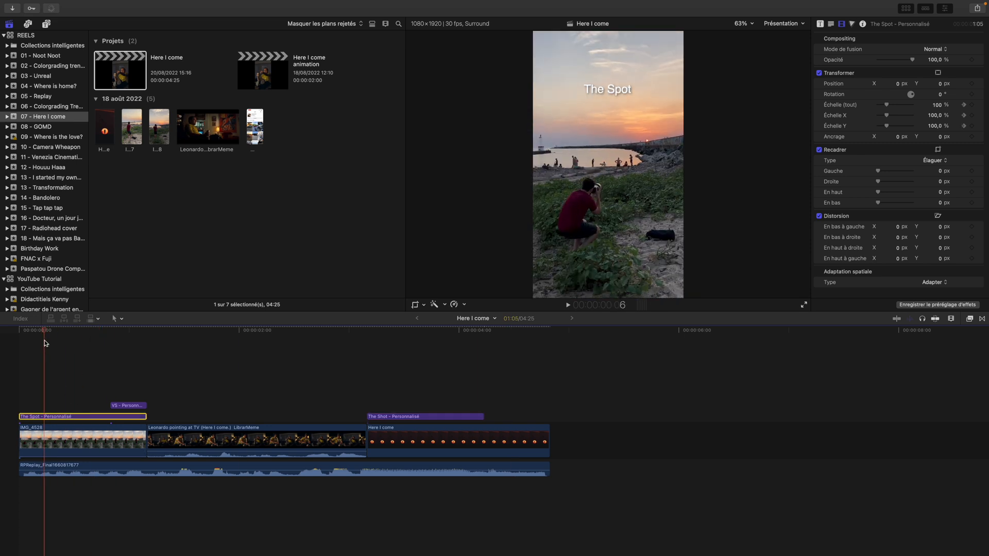
drag(45, 336, 446, 351)
click(121, 407)
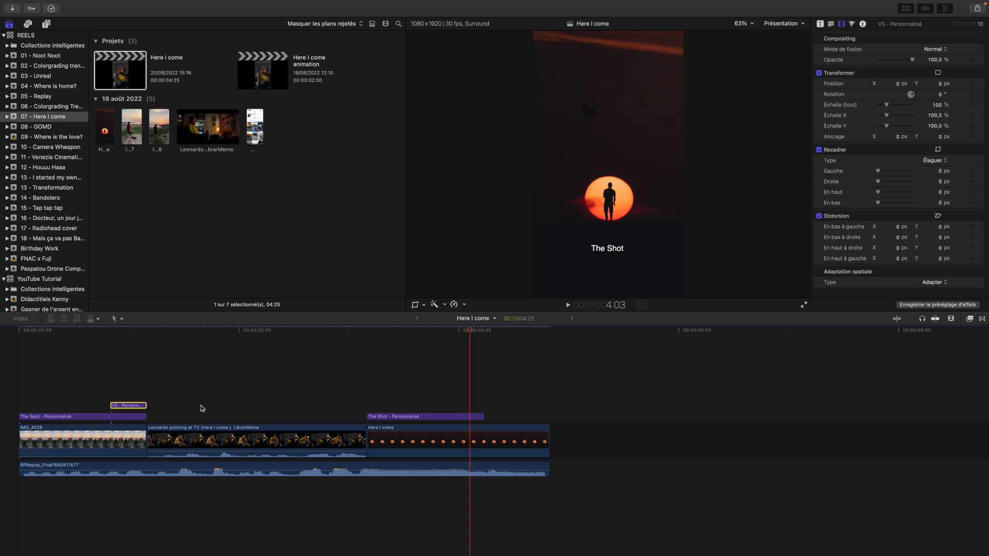
click(153, 401)
drag(156, 331, 382, 342)
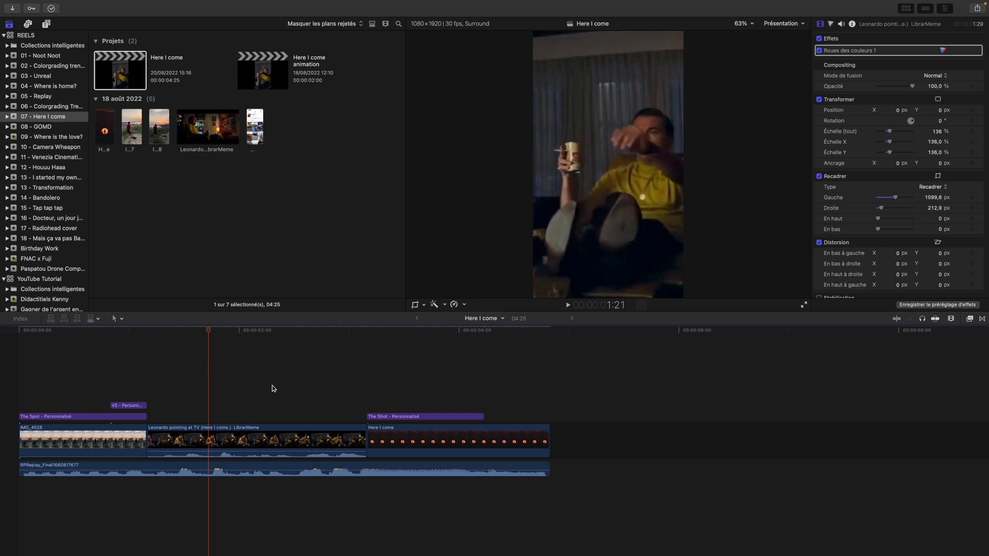
Open the Unused rushes back to life project from the 08 - GOMD event and place the playhead at its start
click(57, 128)
click(128, 78)
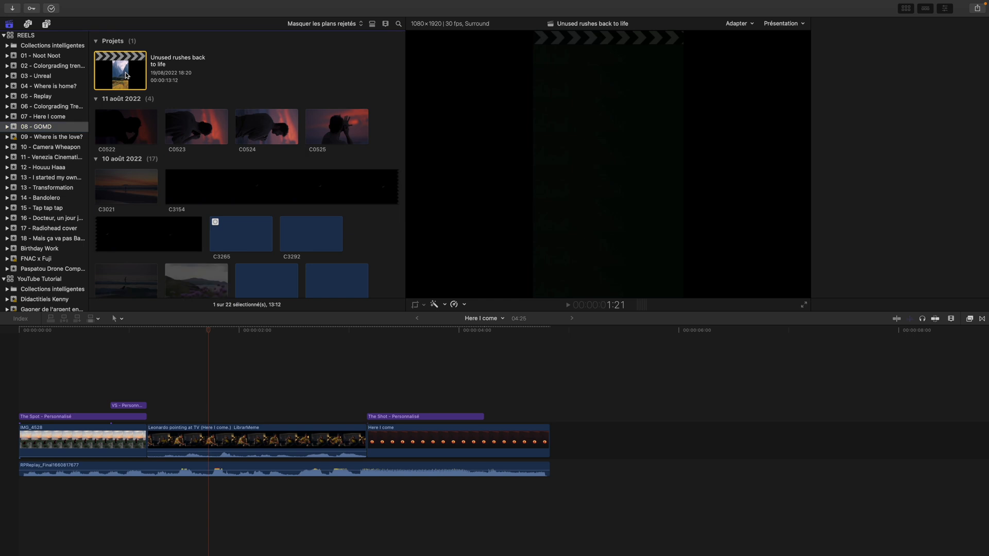
double_click(126, 76)
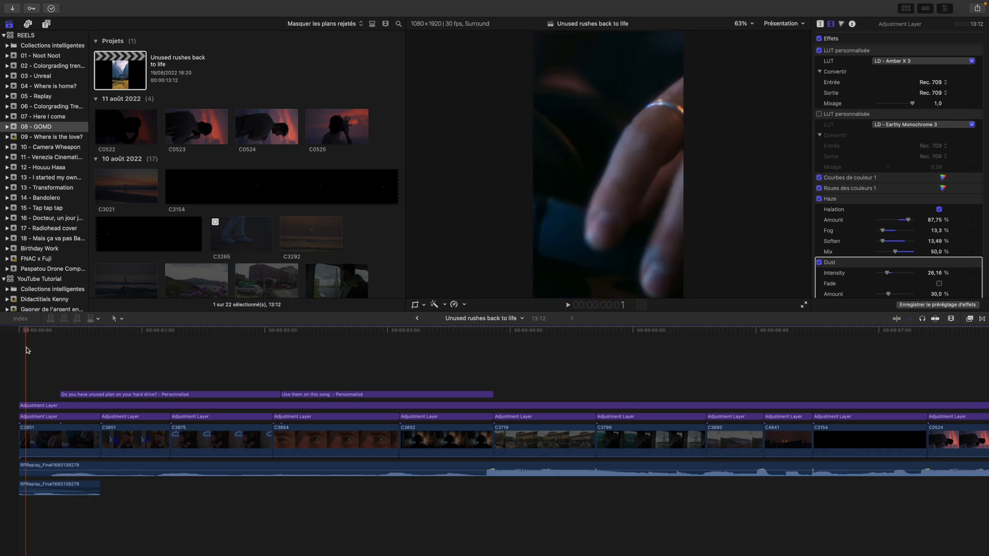
scroll(36, 337, right, 1)
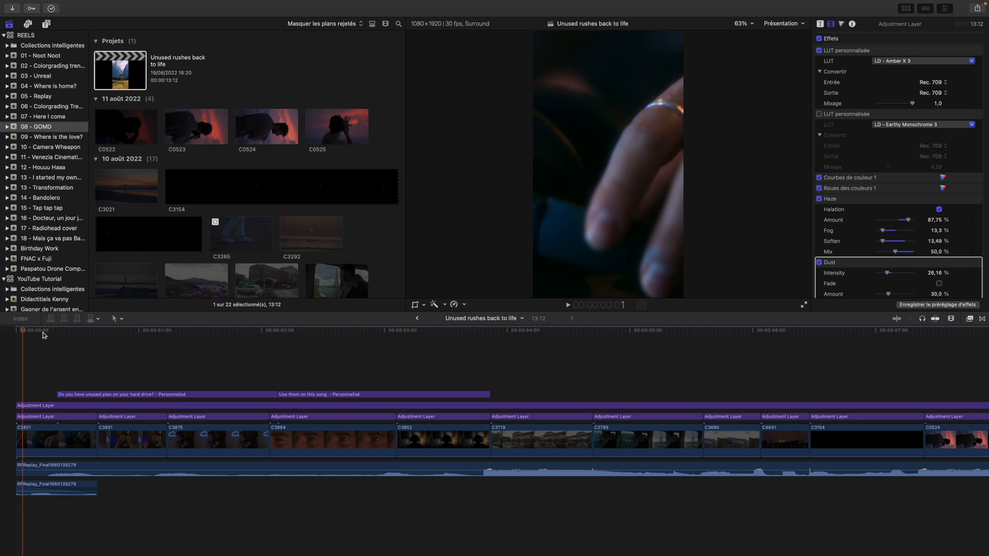
mouse_move(23, 331)
mouse_down()
mouse_move(36, 332)
mouse_move(16, 332)
mouse_up()
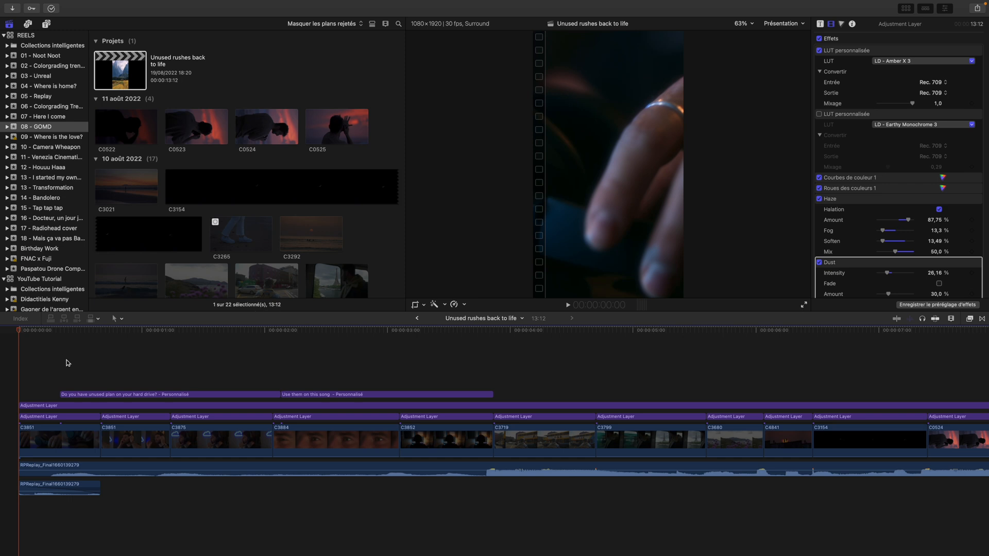
Examine the two text titles and the full-length adjustment layer's effects while scrubbing through the project's opening
drag(16, 331, 75, 332)
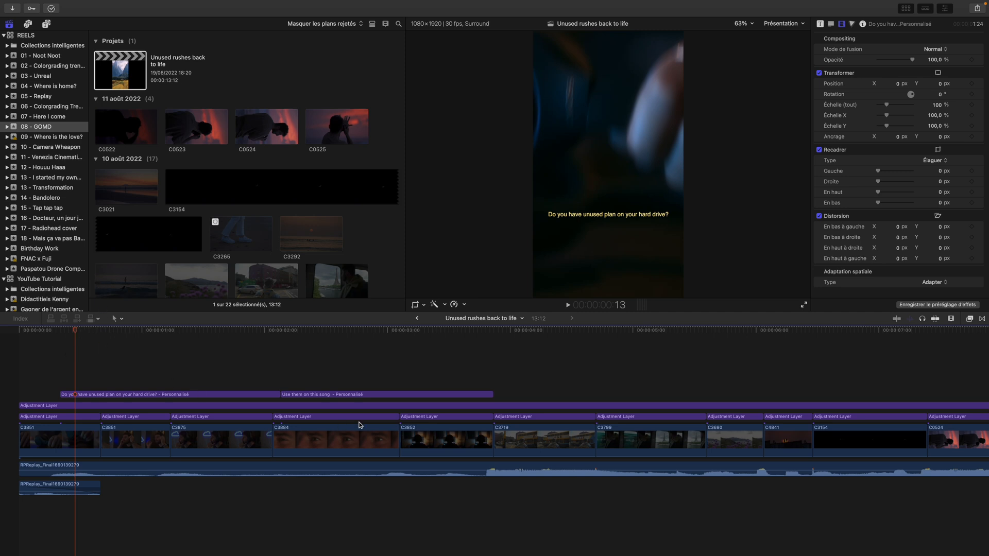
drag(79, 332, 302, 332)
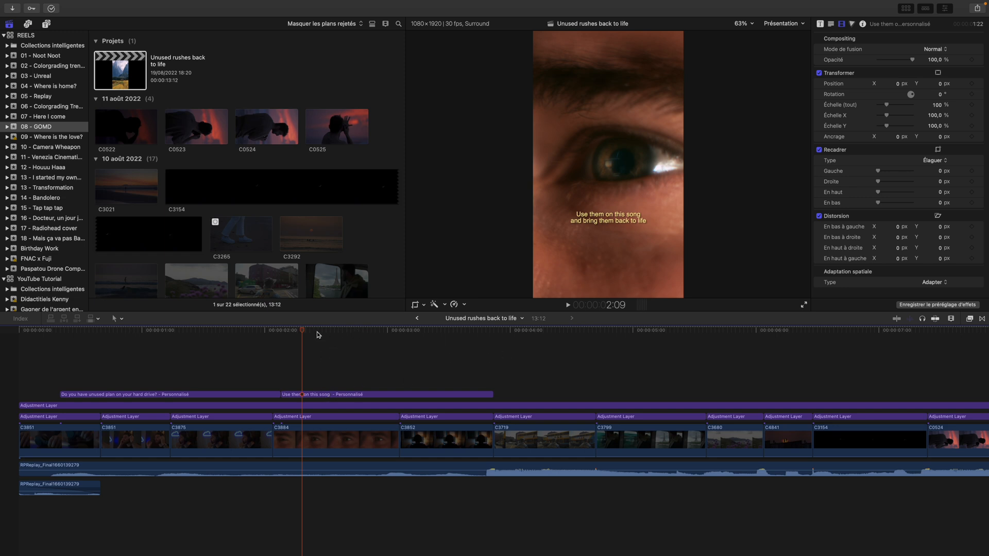
scroll(339, 338, right, 3)
scroll(276, 387, left, 3)
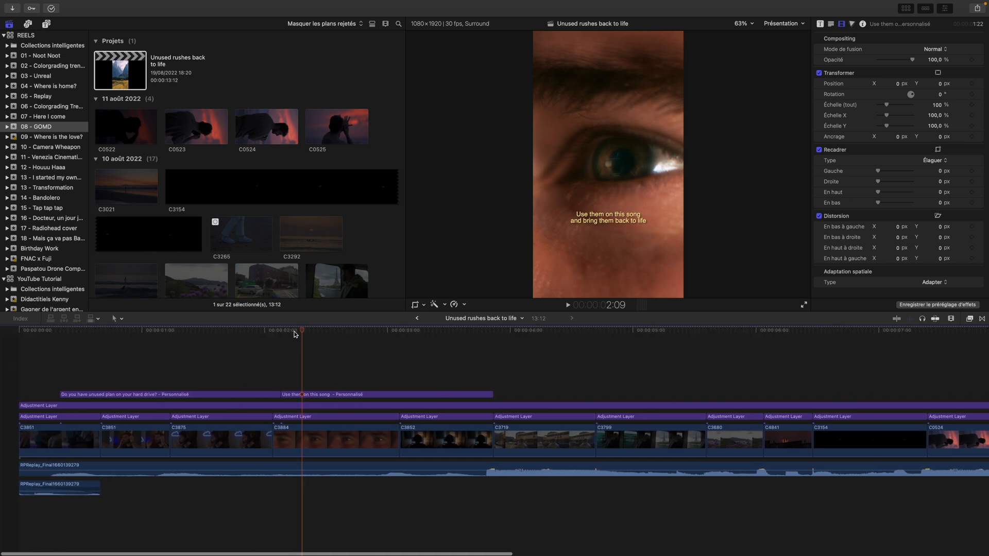
click(45, 405)
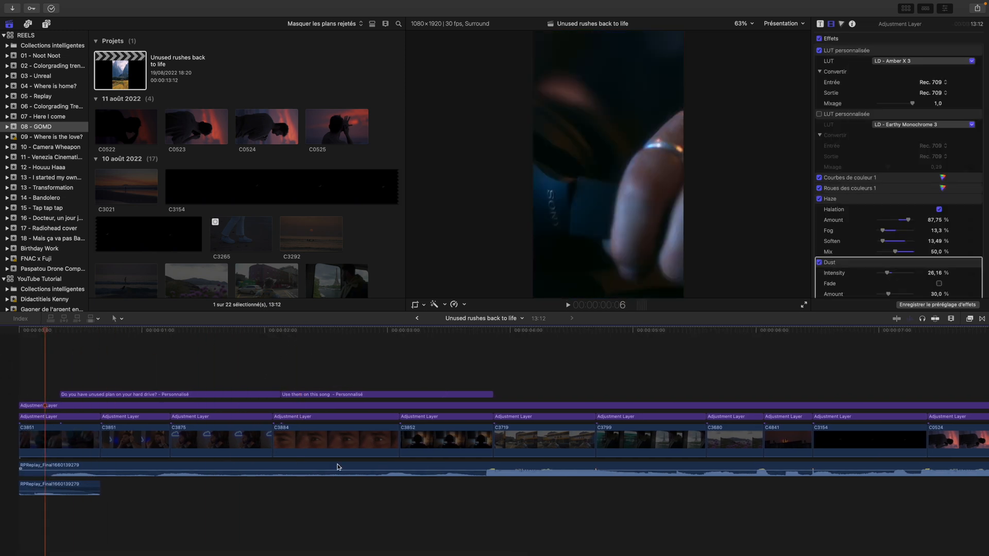
drag(47, 332, 429, 340)
Select the first five video clips together to check the intro's duration, and scrub through that section
click(78, 443)
drag(143, 451, 423, 440)
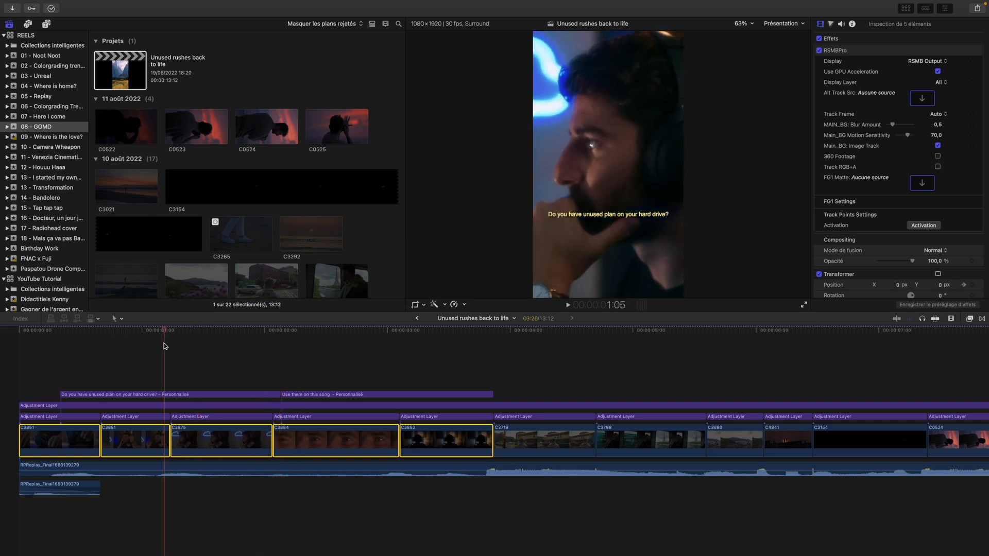
drag(37, 327, 486, 350)
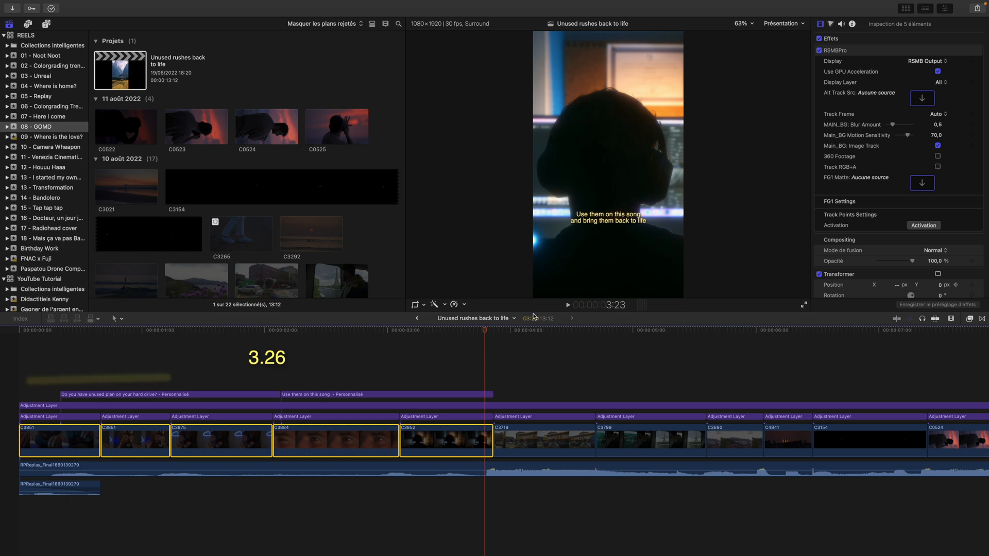
Return to the opening of the project and select the title "Do you have unused plan on your hard drive?"
drag(484, 331, 38, 359)
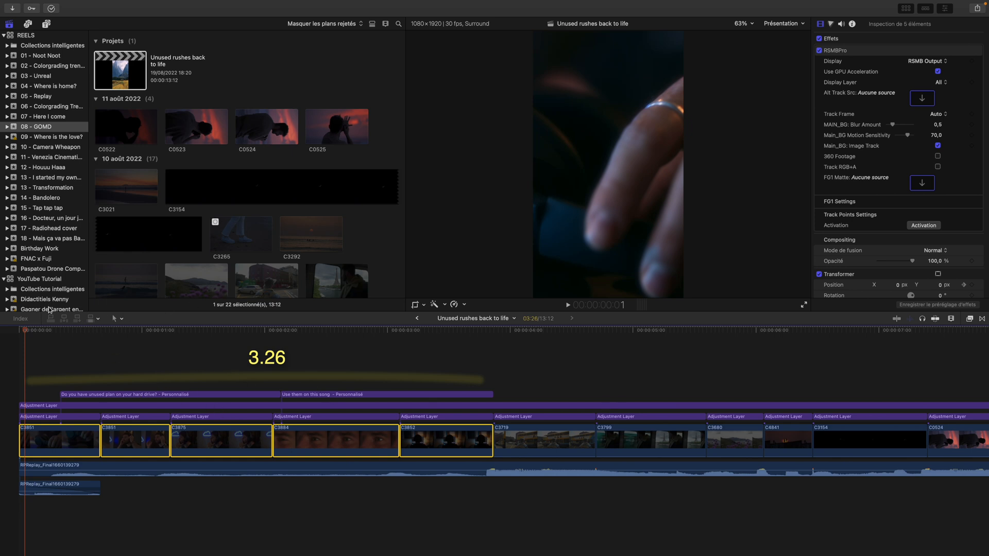
click(36, 331)
click(69, 394)
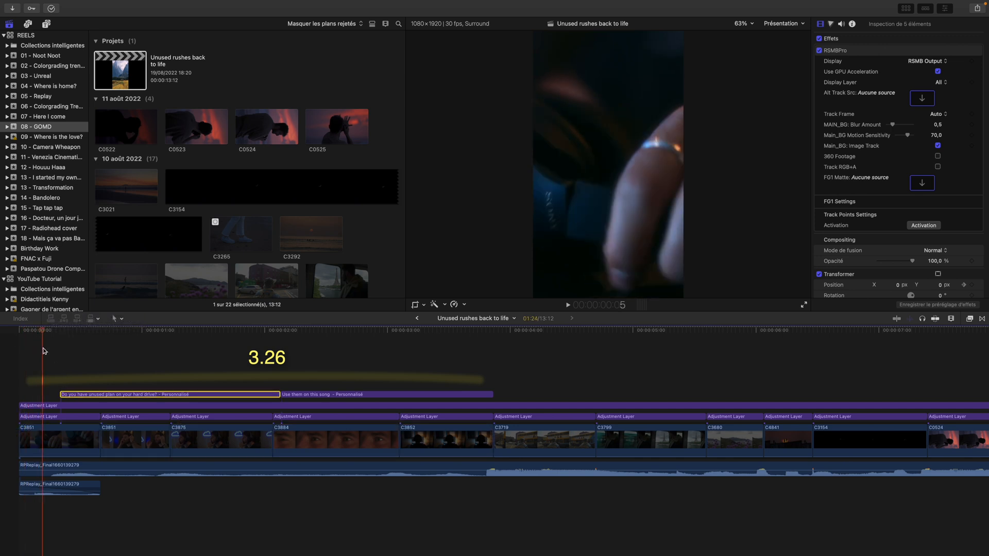
Select the title "Use them on this song" and move the playhead from its start to its end to check its timing
key(Down)
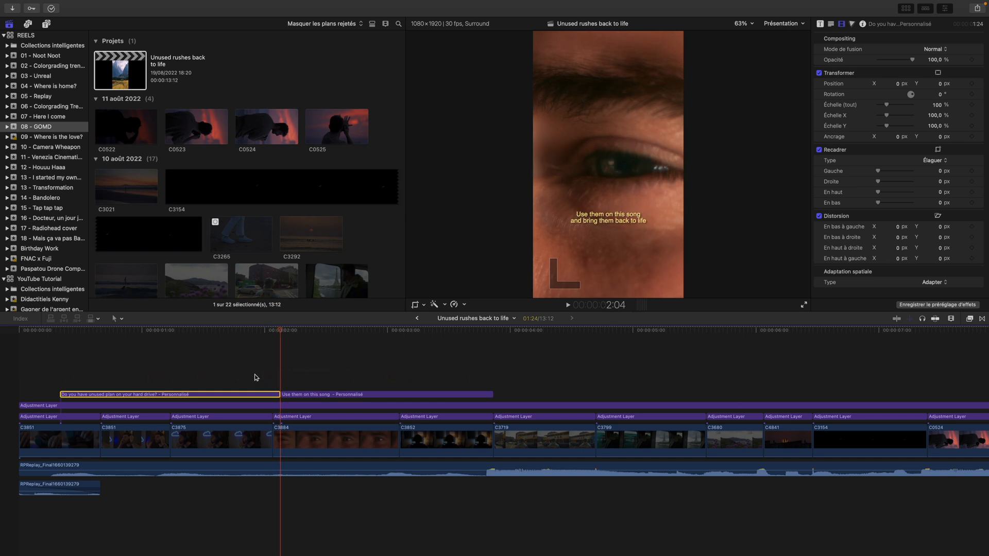
click(299, 395)
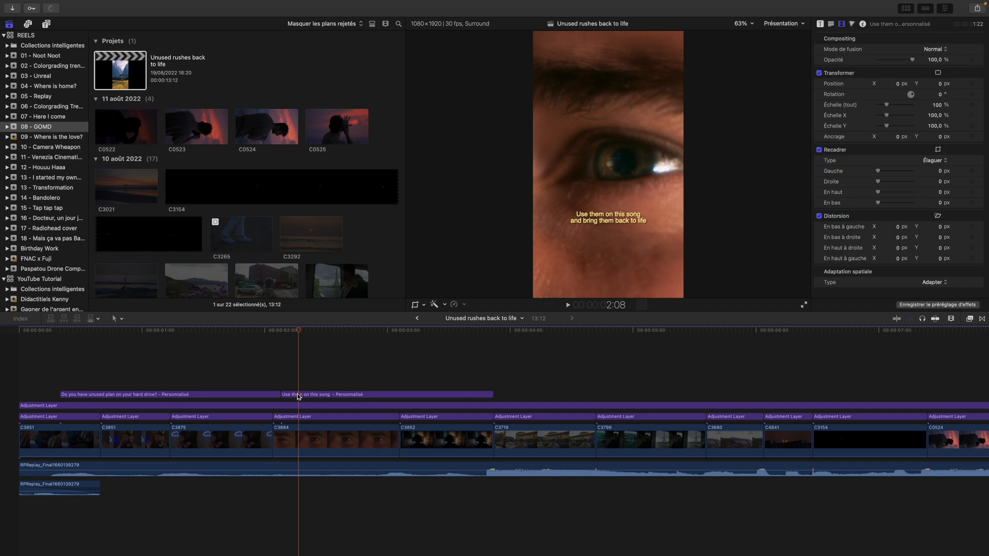
key(space)
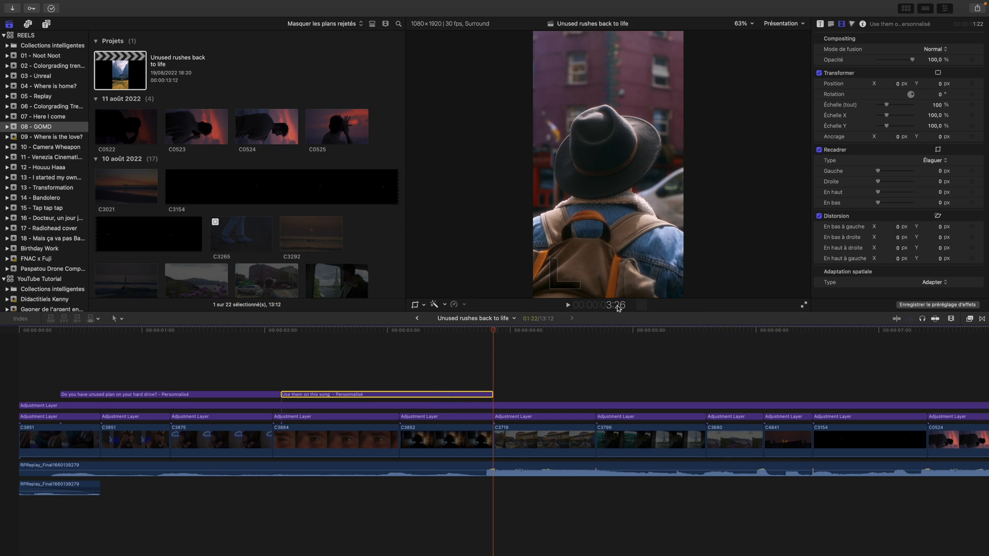
Scrub back and forth through the intro under both titles, ending at the cut into clip C3719
drag(493, 331, 167, 332)
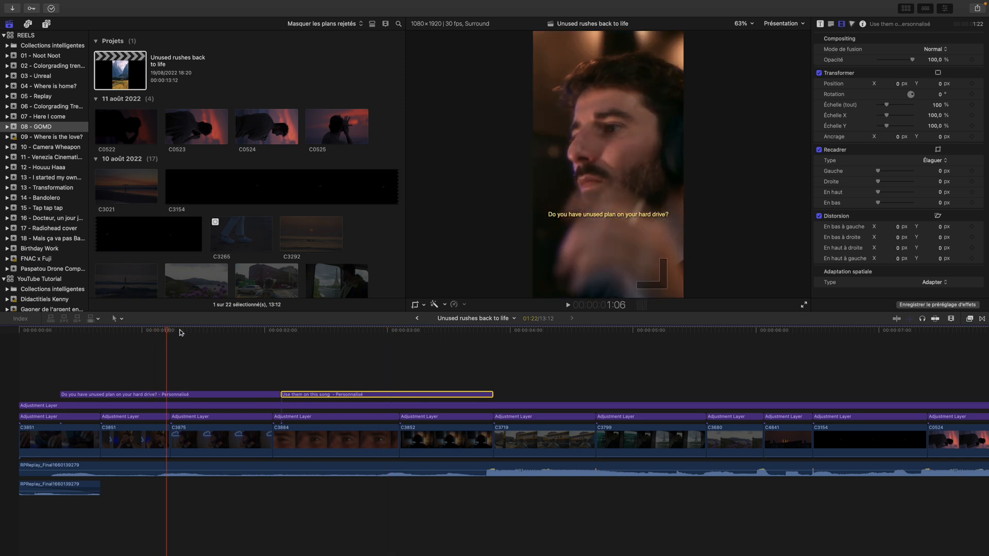
key(Up)
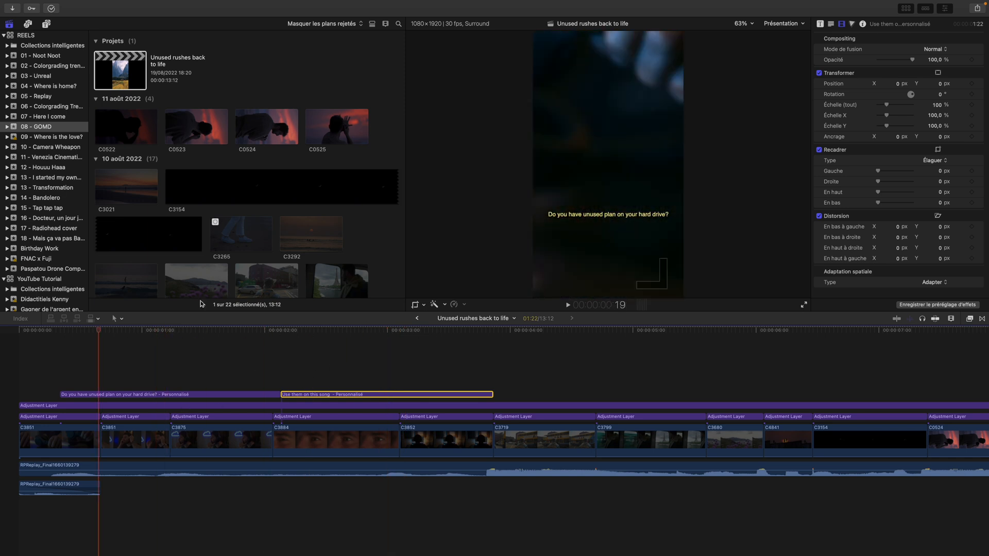
drag(95, 330, 321, 372)
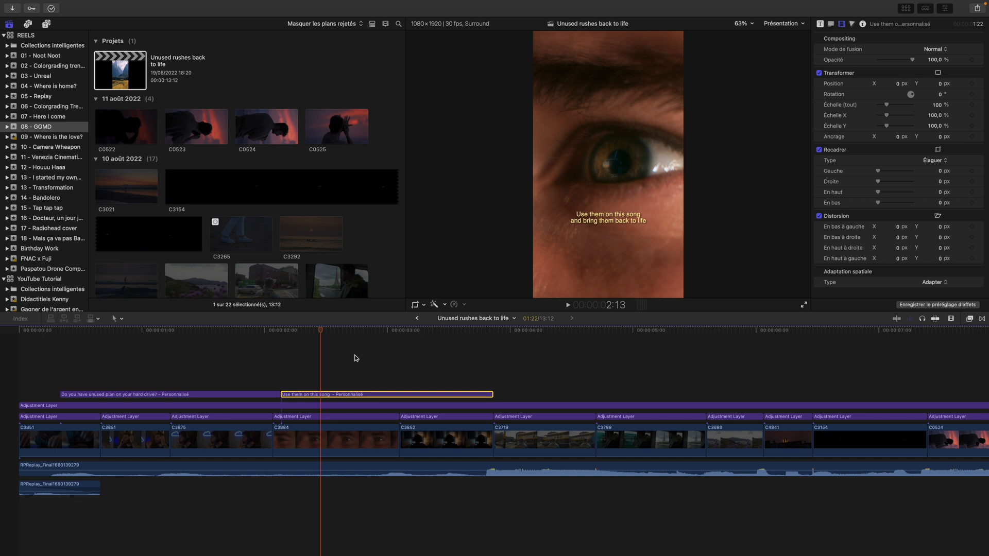
scroll(419, 381, right, 2)
scroll(201, 357, left, 2)
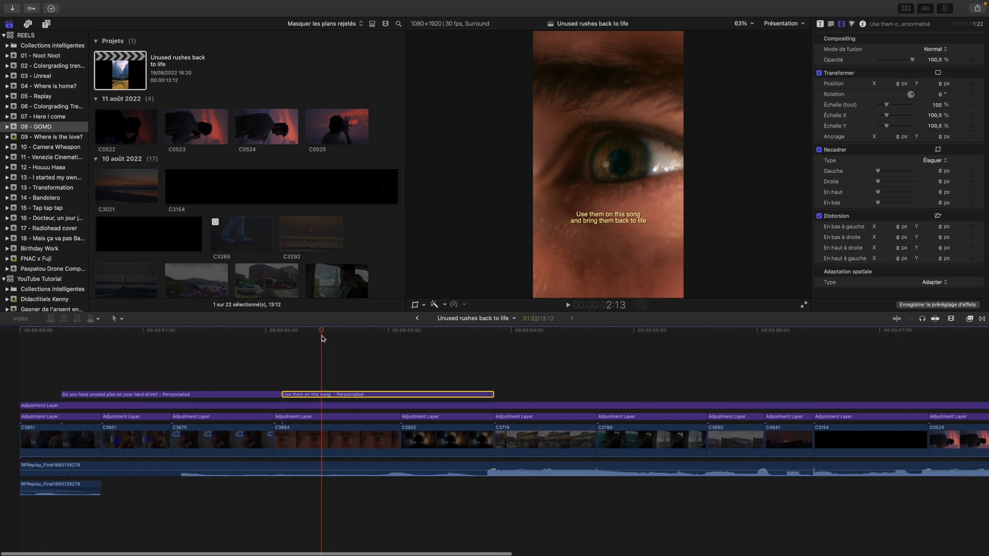
drag(321, 328, 498, 330)
Look over the clips following the titles while scrubbing through C3719 and the start of C3799
scroll(499, 331, right, 6)
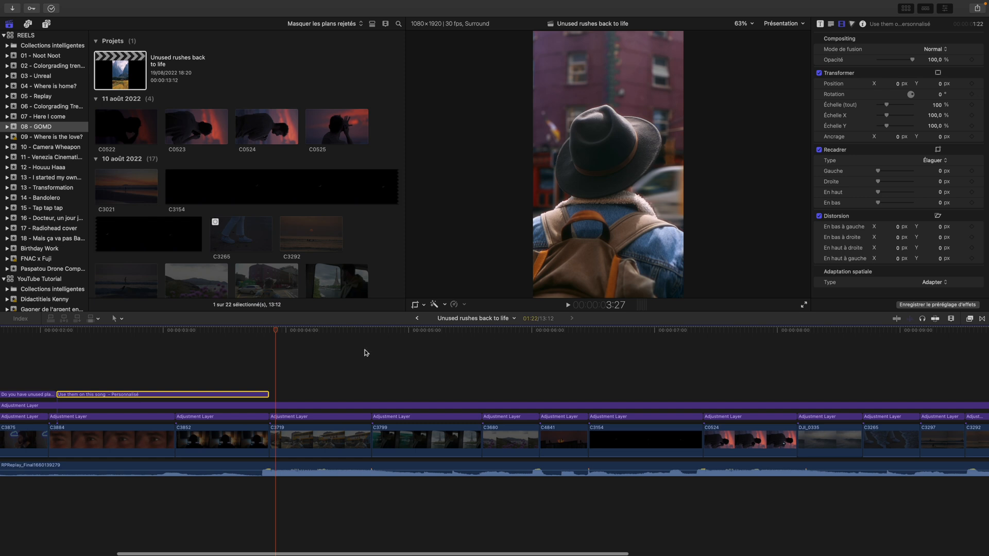
scroll(363, 350, right, 1)
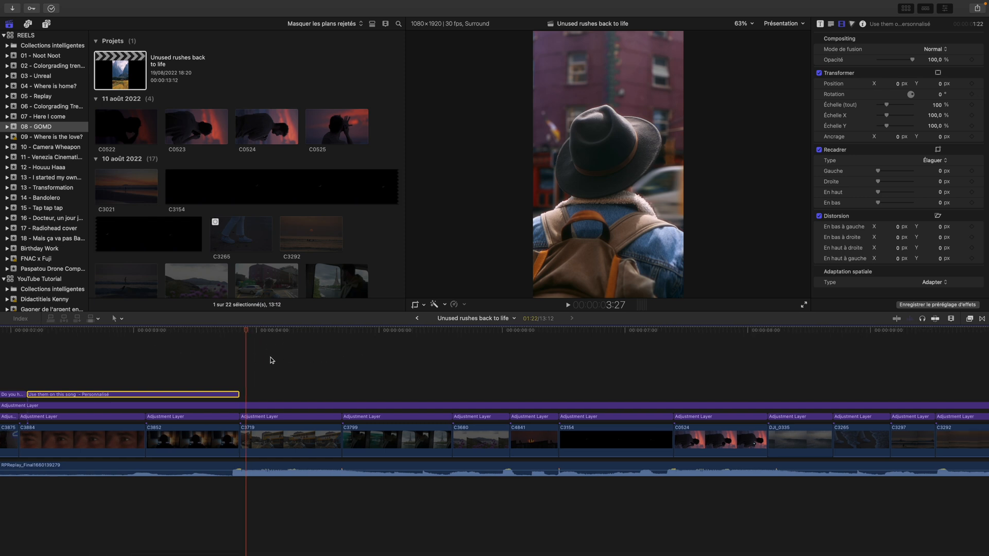
scroll(285, 356, right, 2)
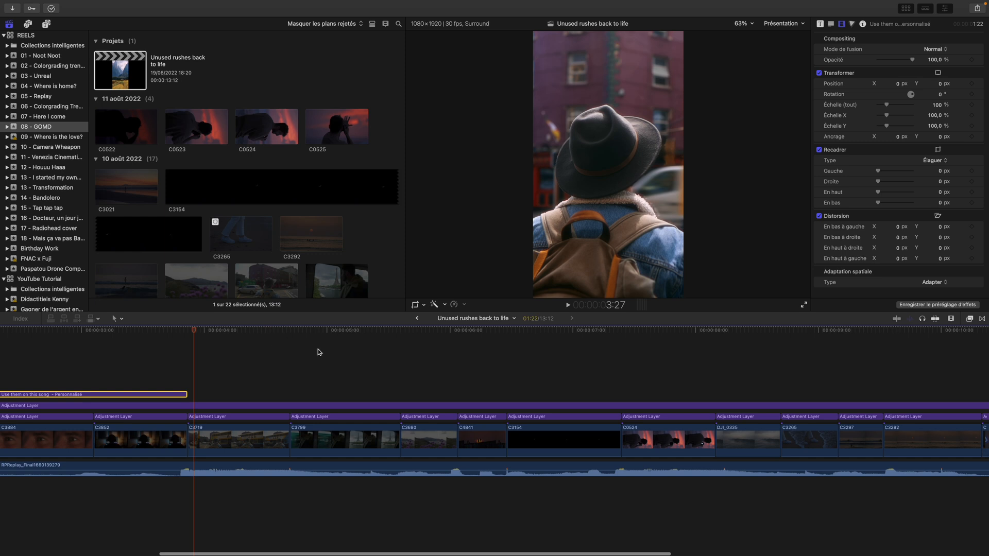
drag(199, 330, 301, 345)
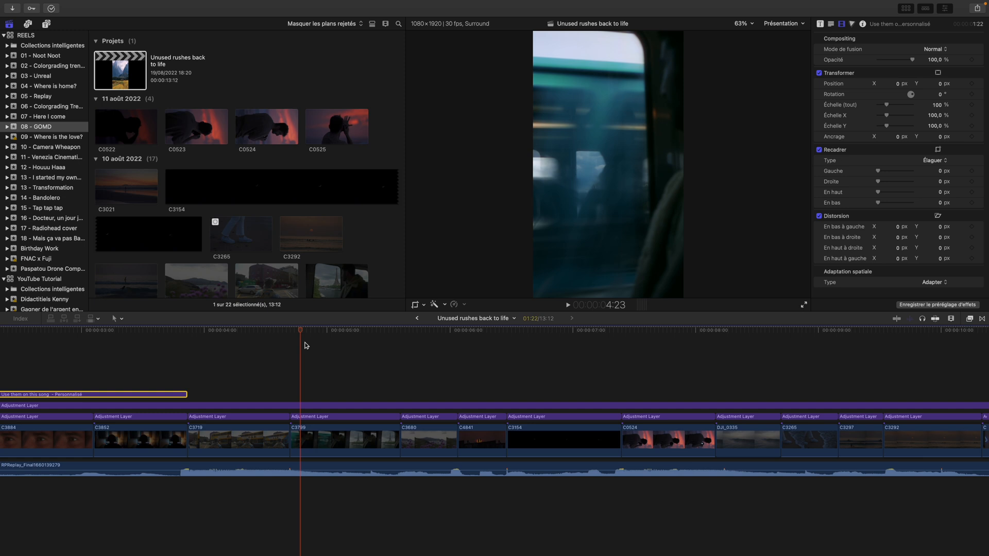
scroll(409, 345, right, 8)
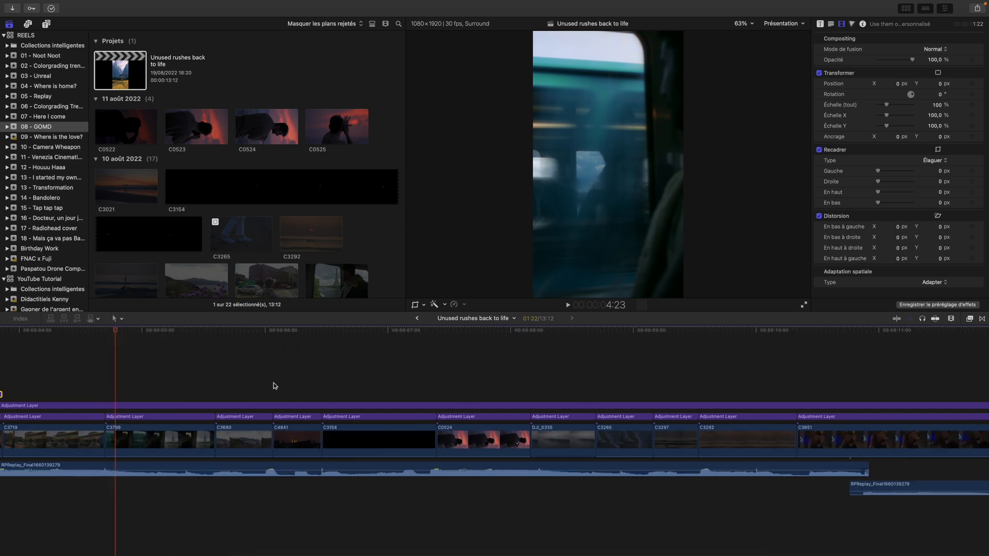
scroll(268, 384, left, 2)
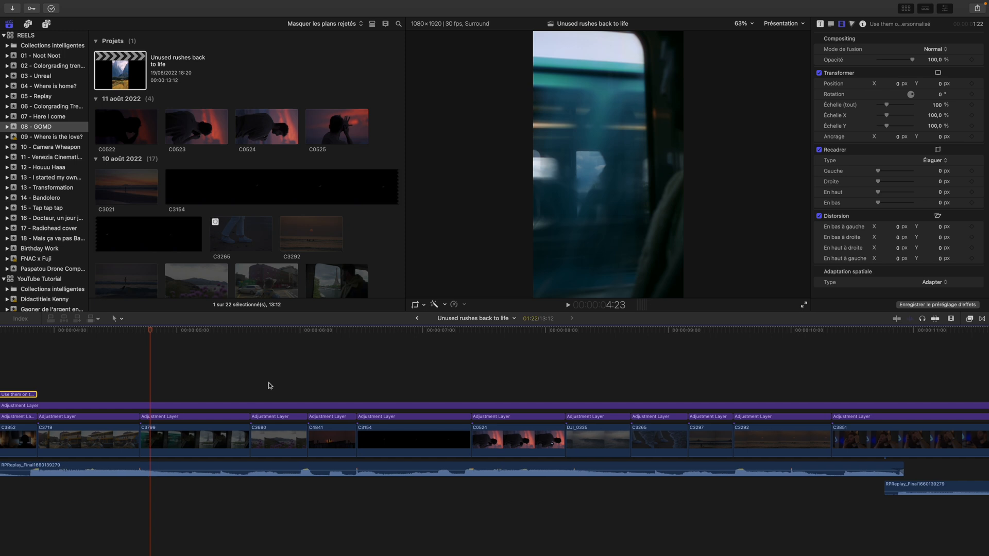
drag(151, 335, 83, 338)
scroll(221, 345, left, 8)
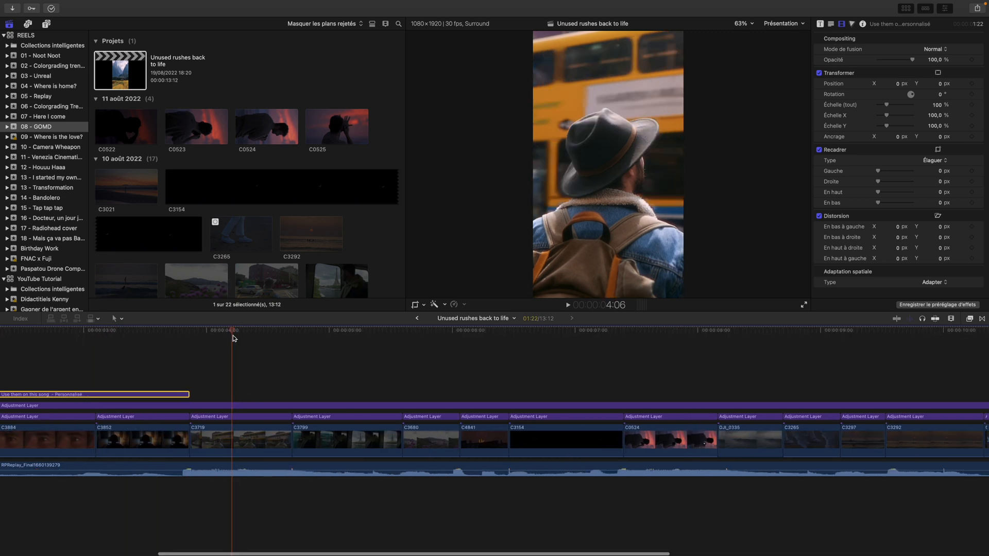
Select clip C3719 to check its duration and scrub across the cut leading into it
click(234, 444)
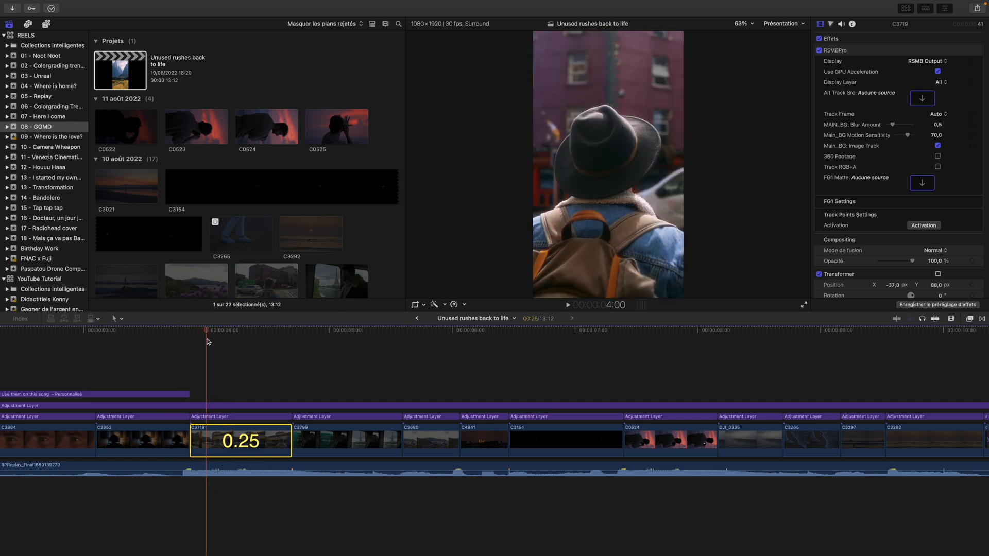
key(Up)
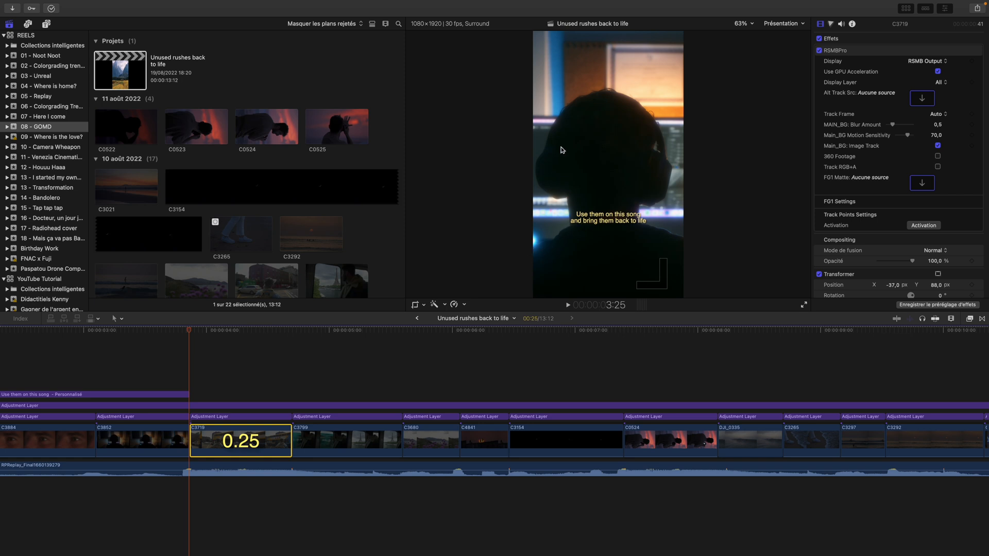
click(213, 331)
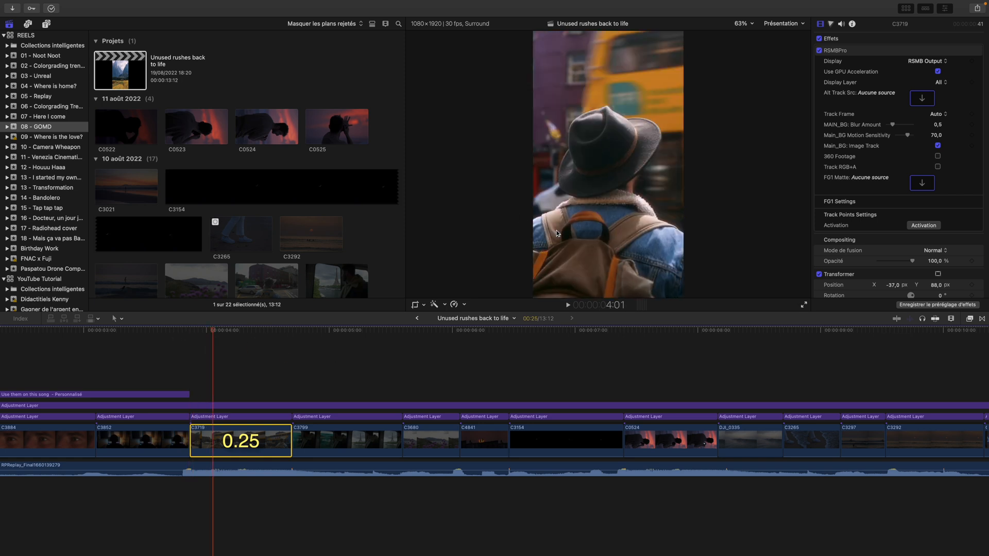
click(182, 332)
click(142, 332)
drag(141, 331, 186, 337)
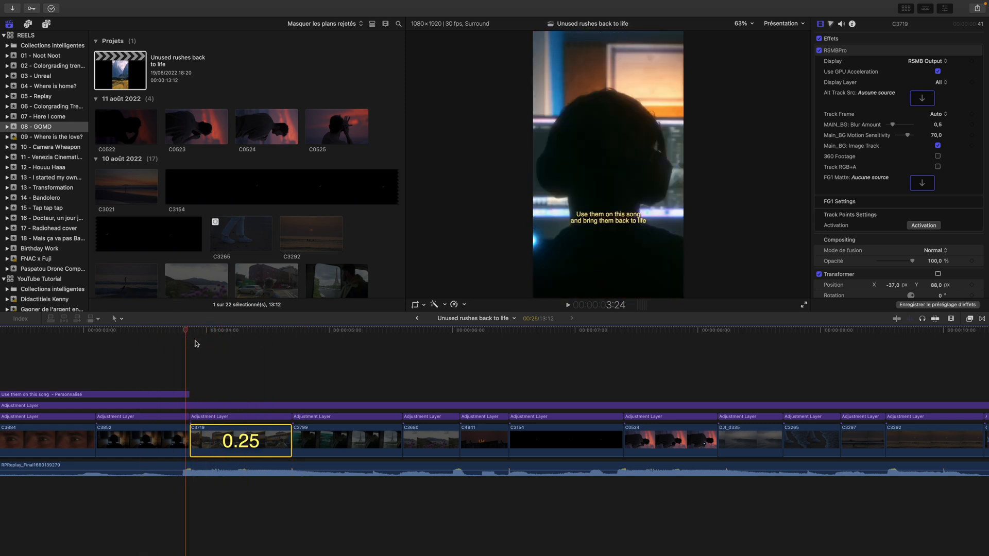
Scrub through clip C3719 into C3799, returning the playhead inside C3719
scroll(263, 376, left, 3)
drag(214, 331, 291, 336)
drag(290, 335, 351, 336)
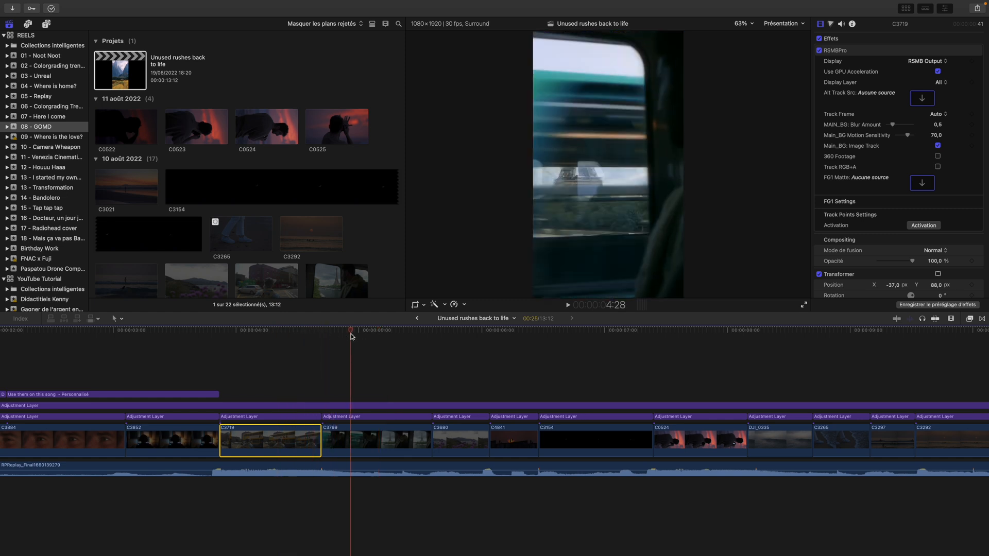
scroll(335, 342, left, 3)
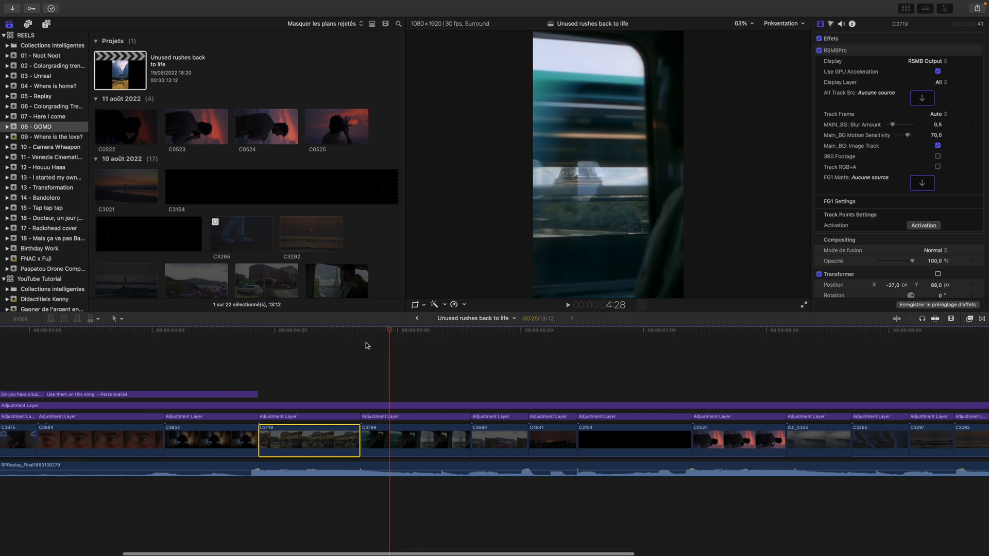
click(348, 330)
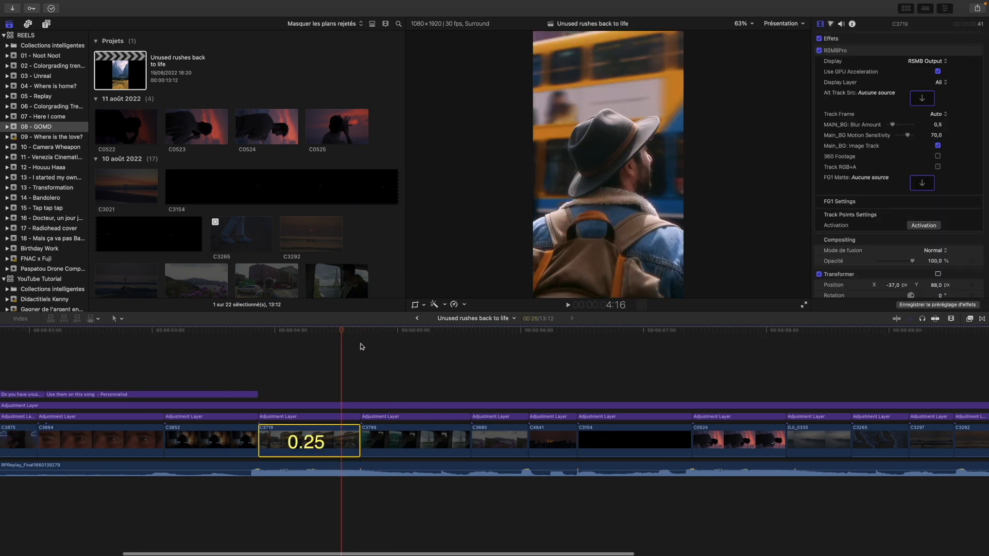
Select clips C3799, C3680, C4841 and C3154 one after another to check each one's duration and preview its image
click(399, 441)
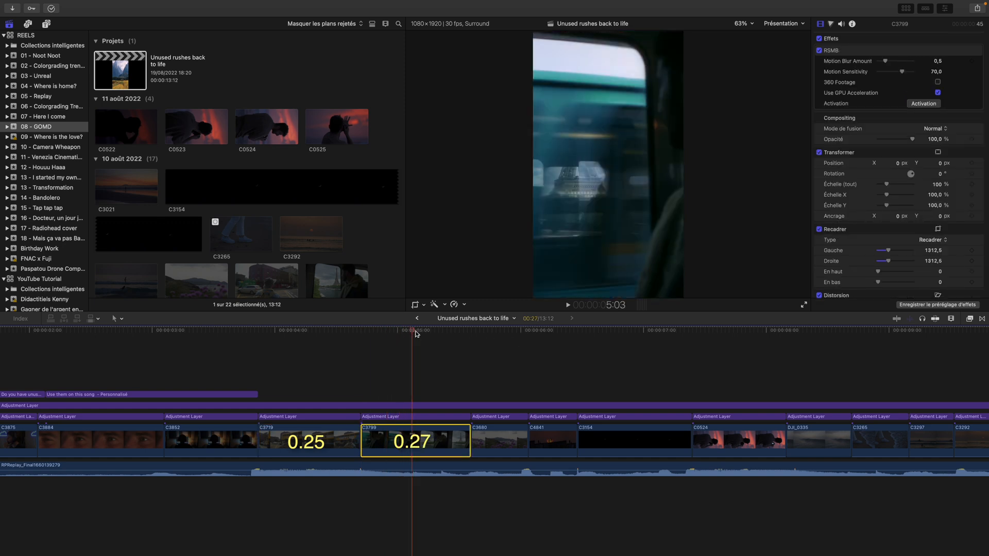
drag(416, 332, 502, 332)
click(492, 445)
scroll(547, 527, right, 3)
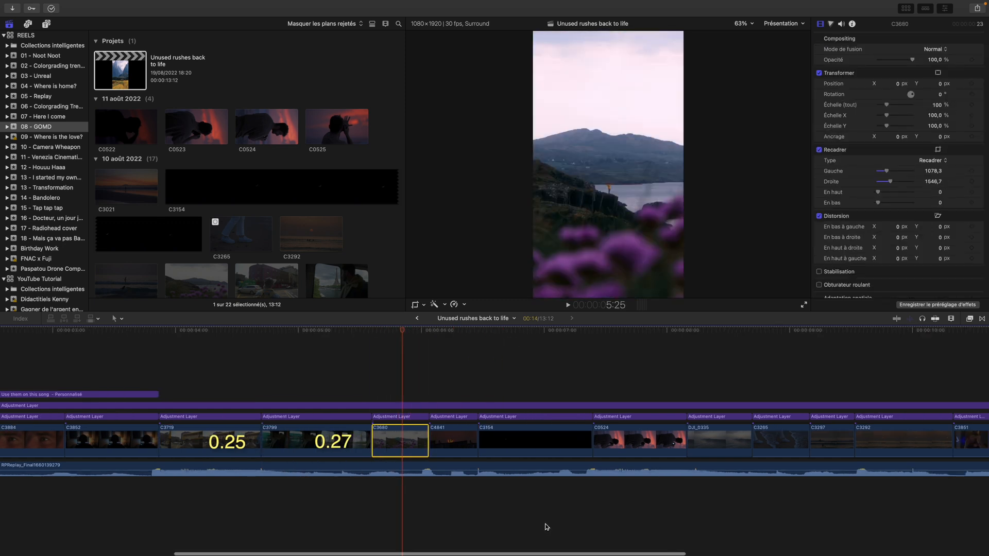
click(451, 331)
click(467, 442)
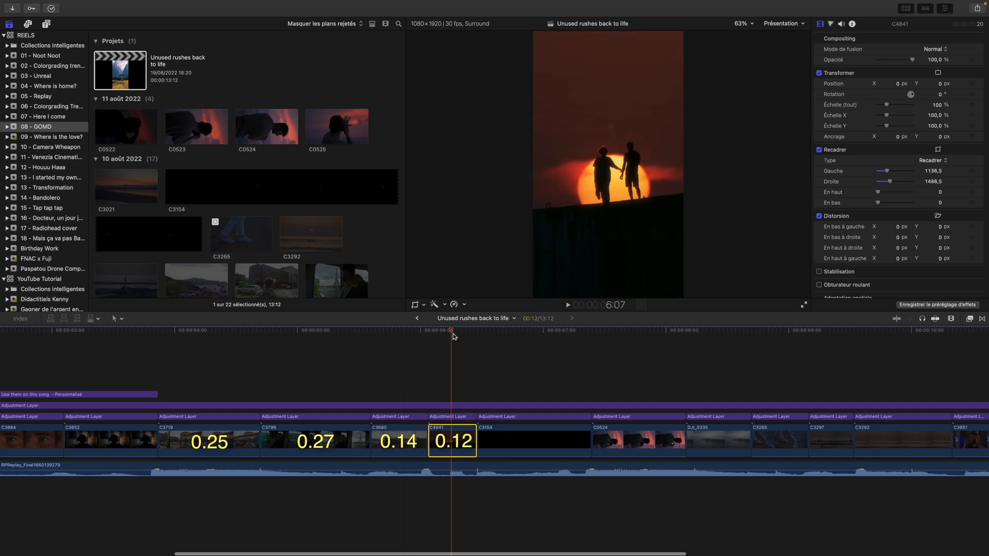
click(508, 332)
click(517, 443)
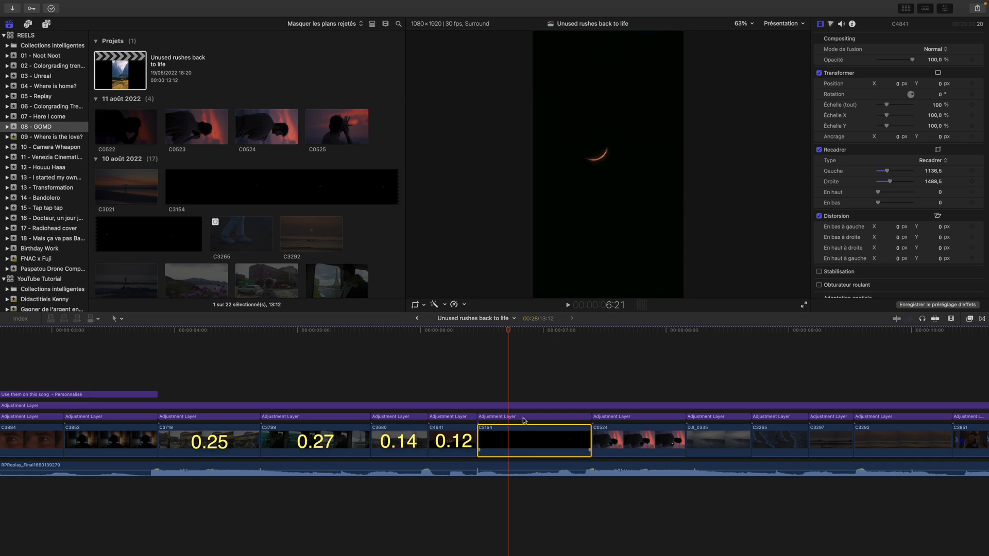
Preview more of C3154, and select clips C0524 and DJI_0335 in turn to check their durations
drag(508, 332, 537, 331)
click(641, 446)
click(629, 334)
scroll(684, 383, right, 5)
click(583, 328)
key(c)
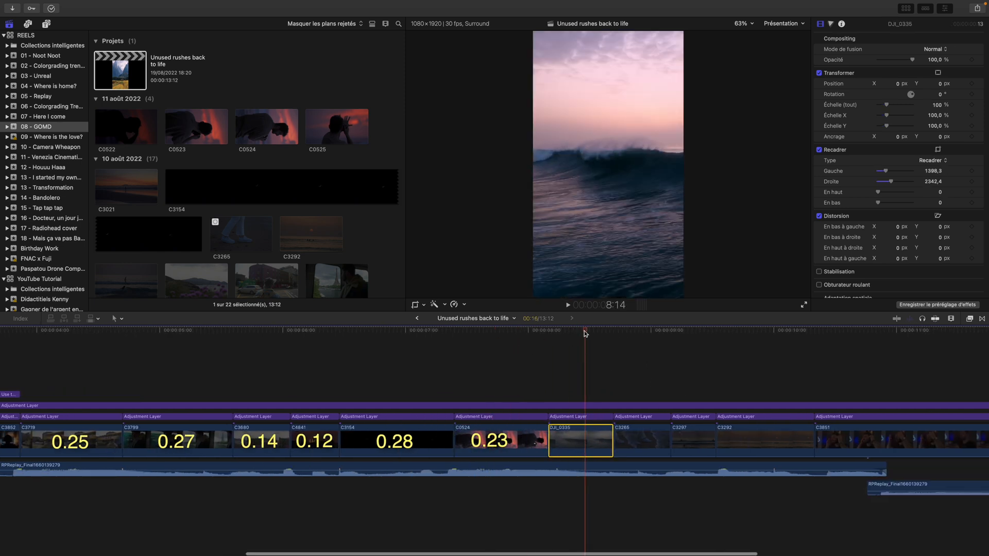
Select clips C3265, C3297 and C3292 in turn to check their durations, keeping C3292 selected
click(635, 331)
click(641, 442)
scroll(728, 354, right, 8)
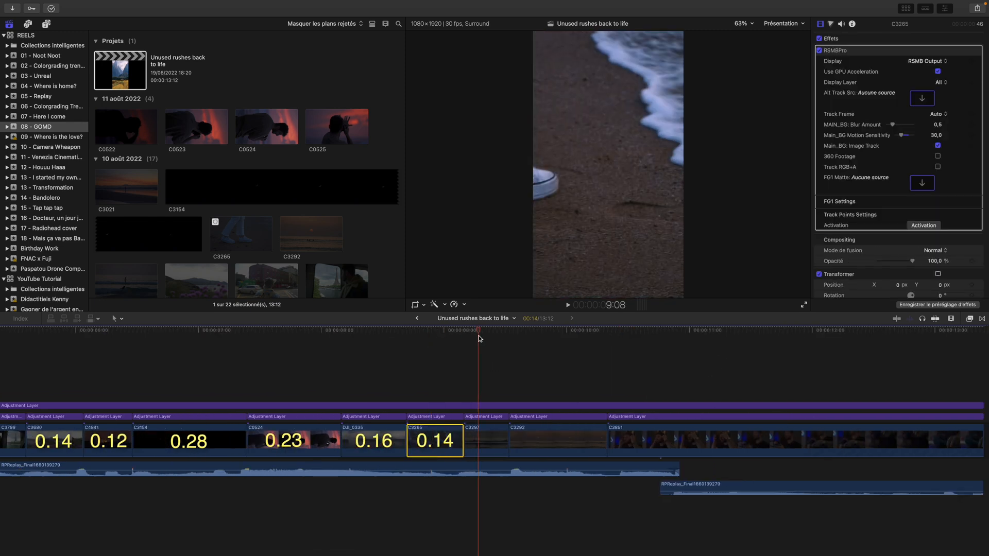
click(478, 438)
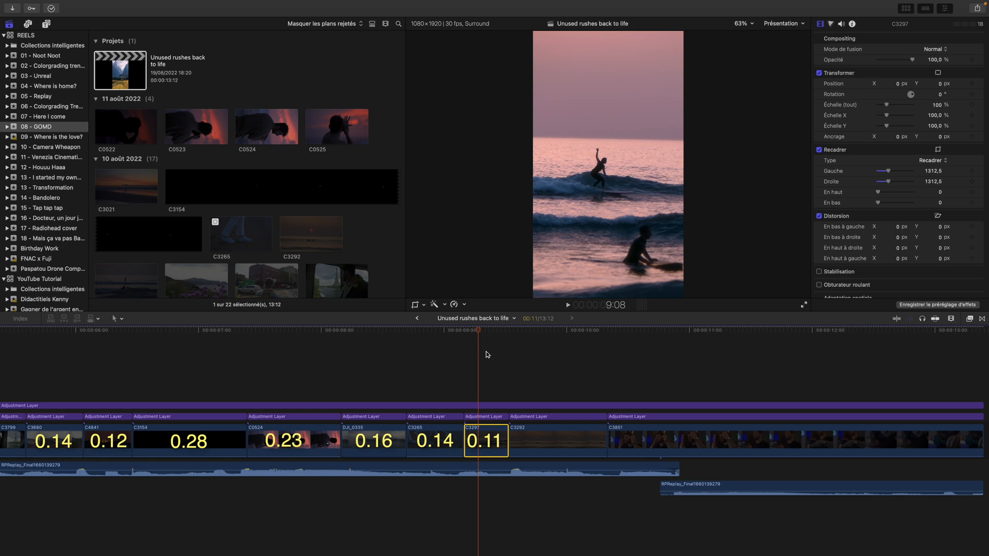
click(554, 439)
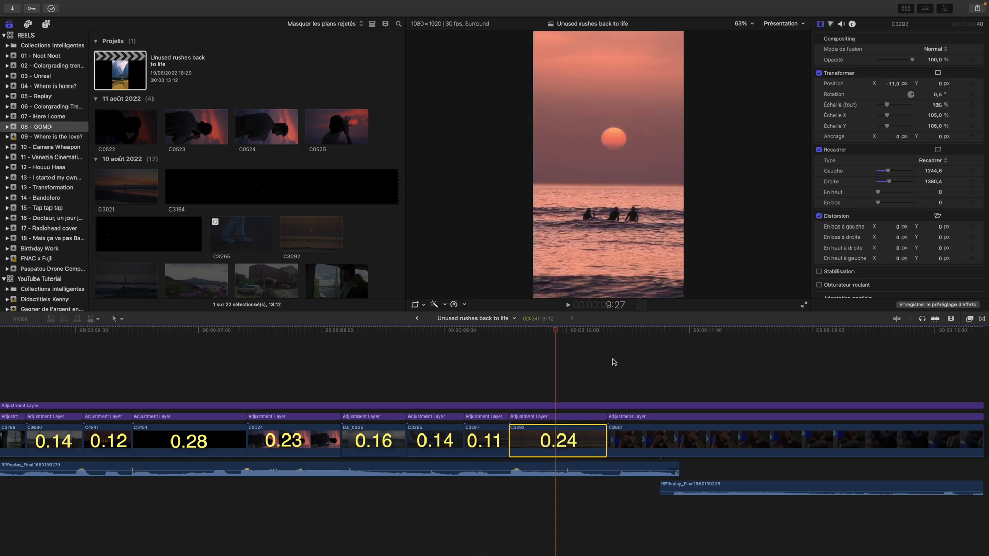
Compare the lengths of the clips from C3719 through C3292 by going over them one by one
scroll(567, 363, left, 5)
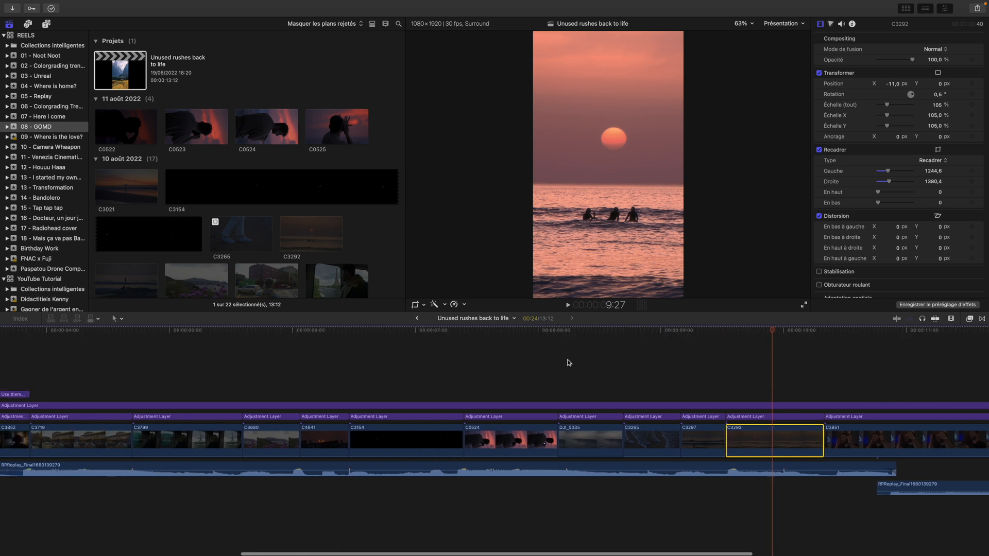
scroll(569, 363, left, 3)
scroll(626, 379, right, 1)
scroll(437, 381, left, 1)
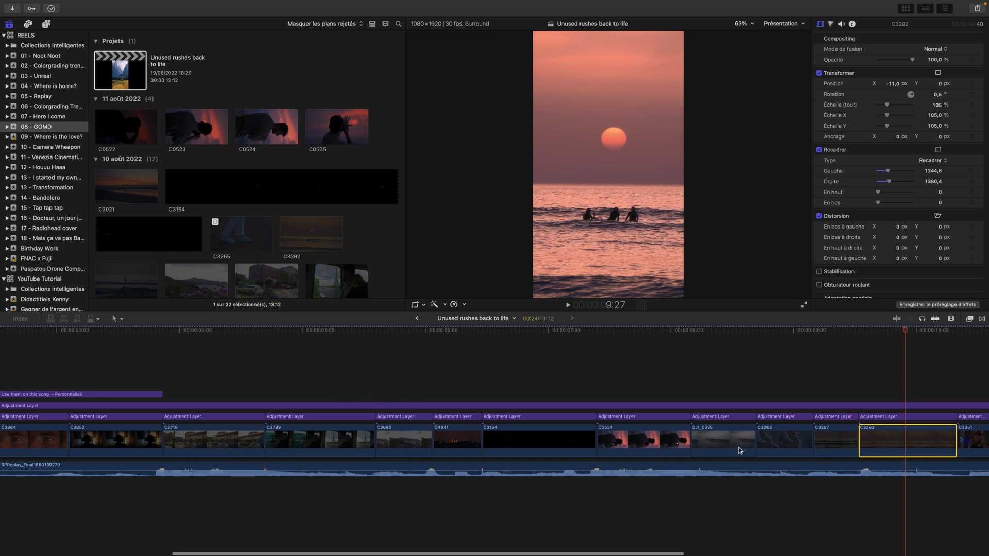
scroll(739, 451, right, 1)
scroll(175, 444, left, 1)
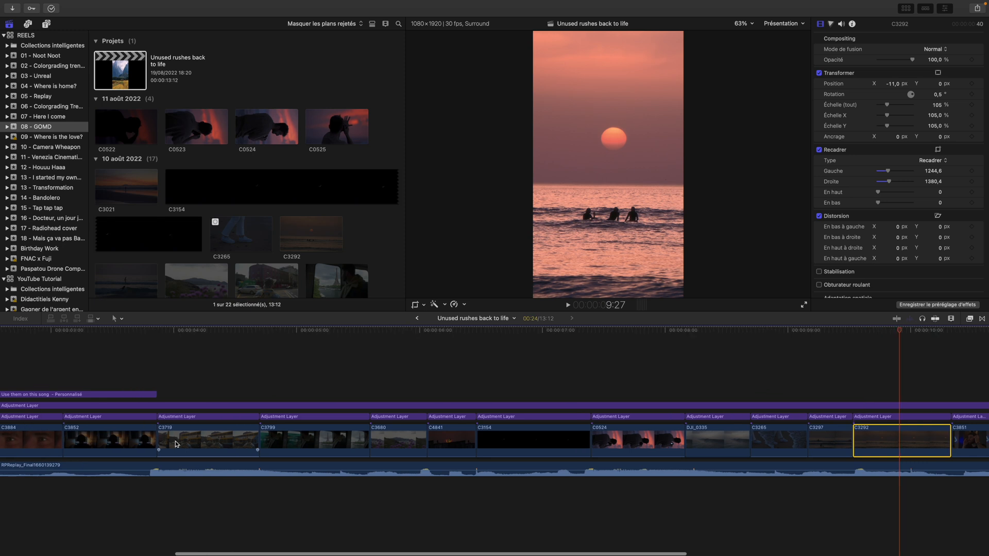
click(223, 446)
click(309, 444)
click(387, 442)
click(542, 442)
click(615, 443)
click(706, 444)
click(780, 446)
click(853, 444)
click(892, 448)
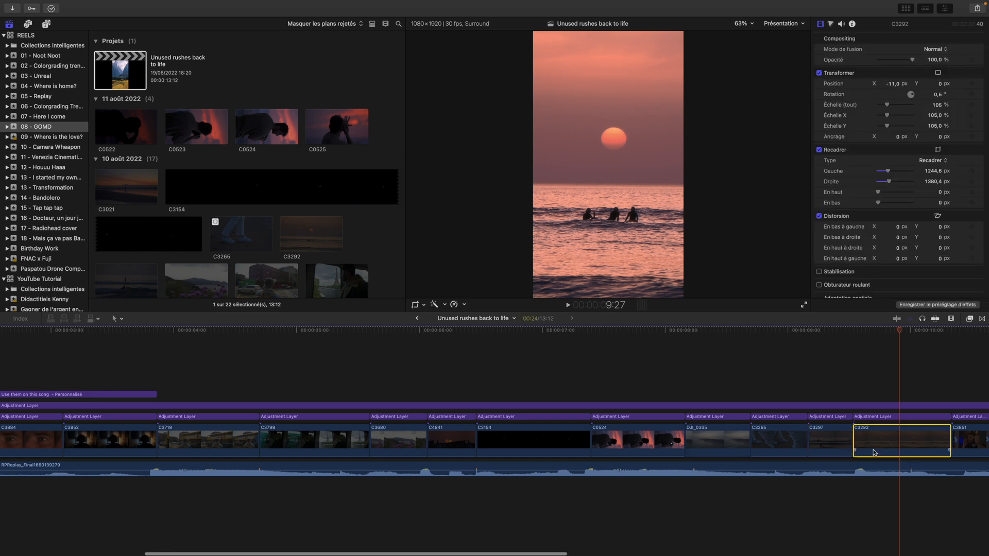
Look over the project's closing section, including the long last clip and the overlapping audio clips beneath it
scroll(874, 452, right, 6)
scroll(520, 420, left, 2)
scroll(541, 428, right, 2)
scroll(586, 436, left, 4)
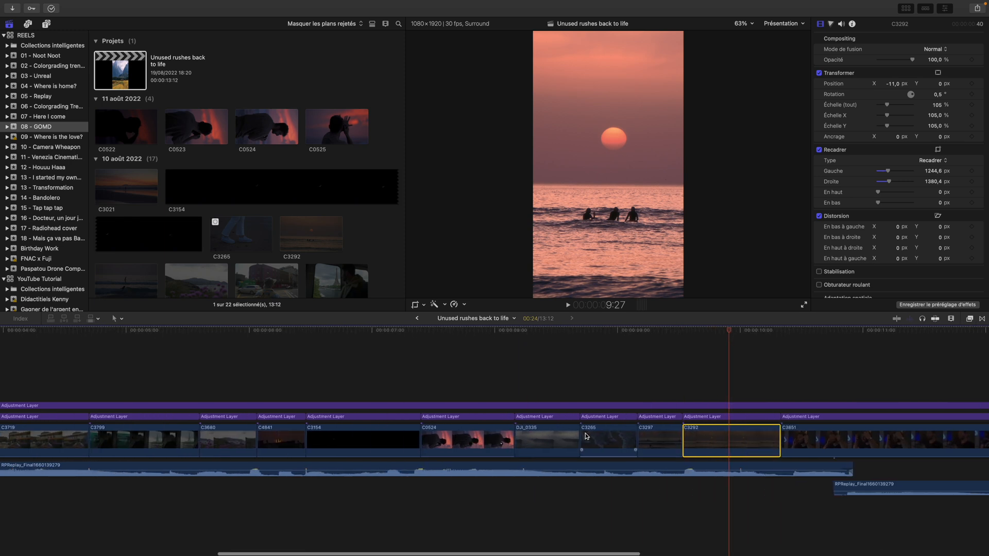
scroll(586, 437, right, 8)
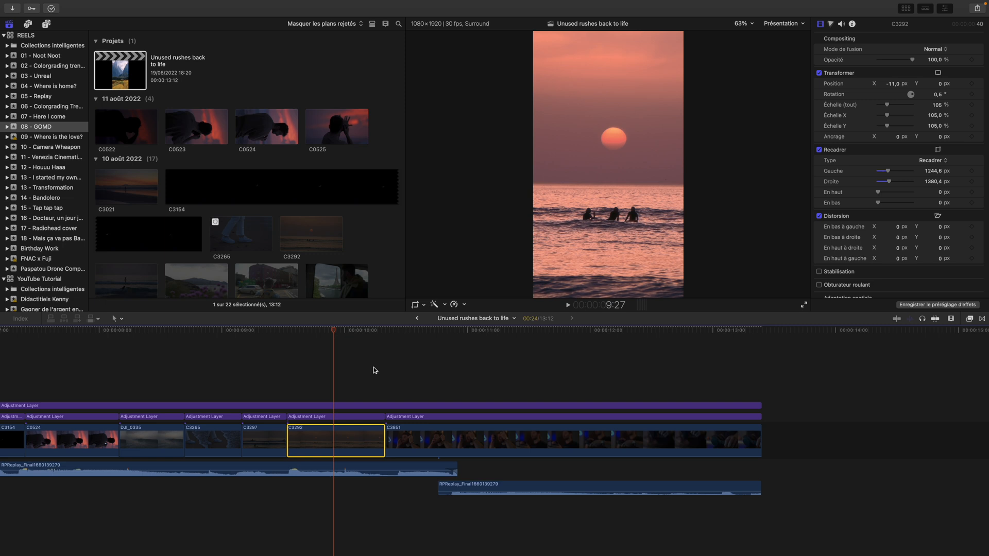
Examine the order of the clips, titles and audio across the timeline, from the closing clip back to the opening titles
scroll(381, 369, left, 10)
scroll(396, 367, right, 4)
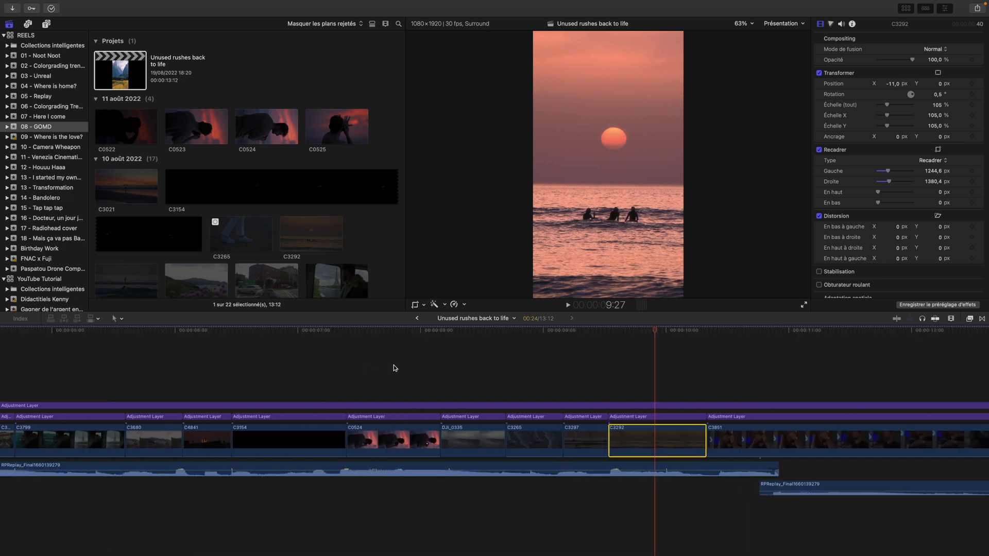
scroll(128, 407, left, 3)
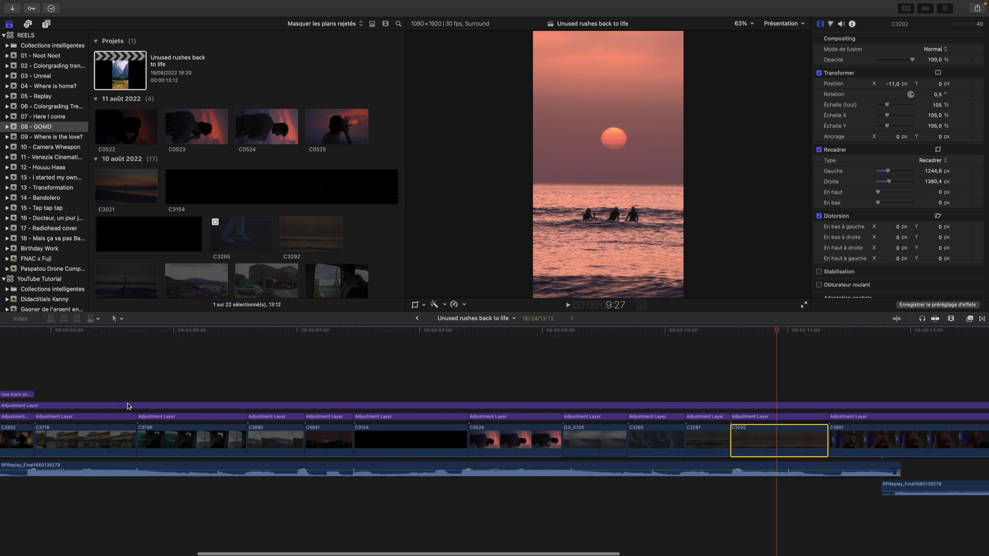
scroll(132, 403, right, 8)
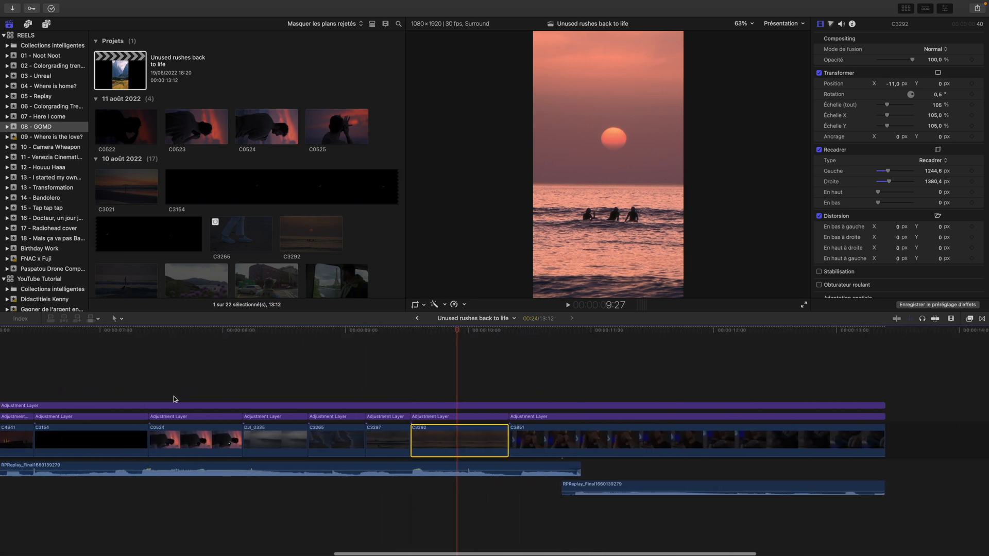
scroll(174, 399, left, 15)
scroll(304, 366, right, 14)
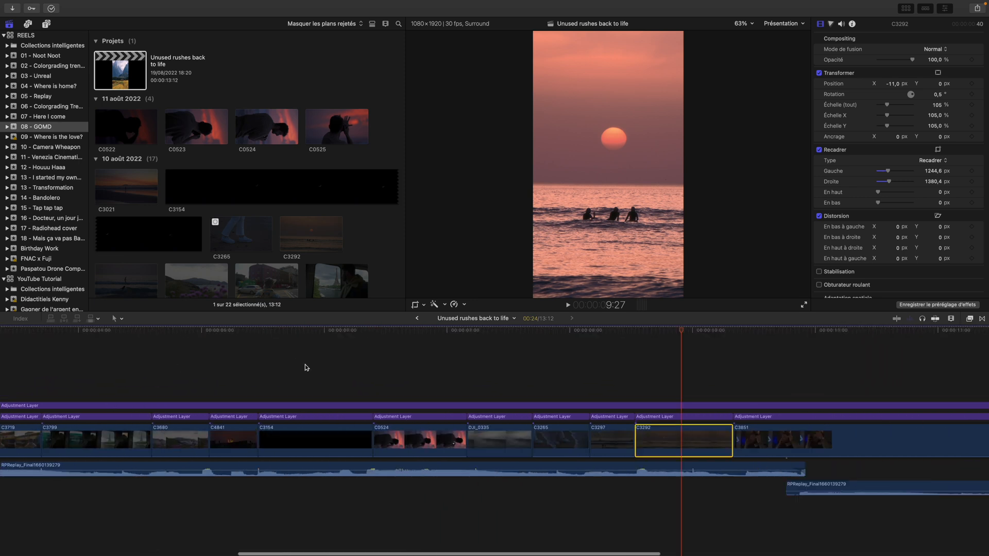
scroll(478, 377, right, 3)
scroll(479, 377, left, 15)
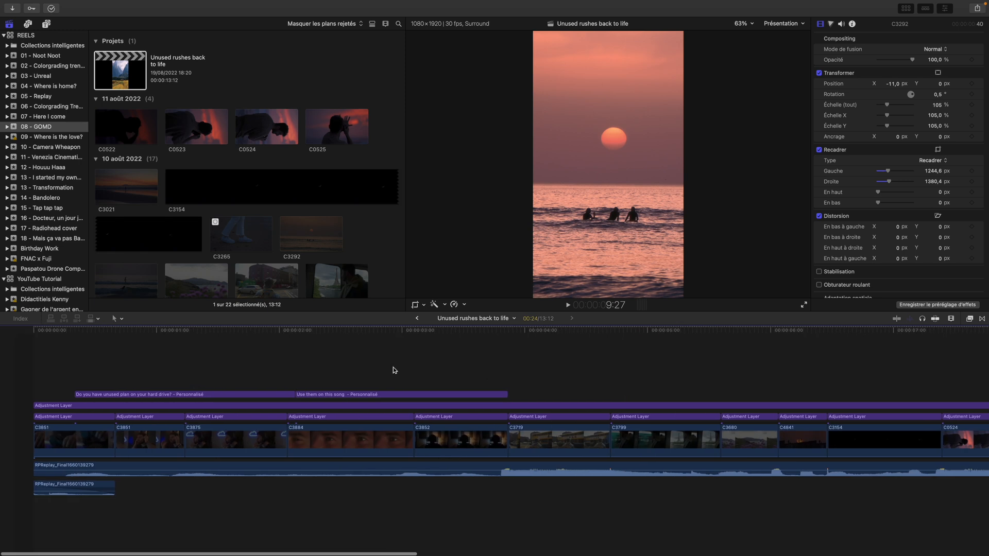
Preview the opening section of the reel from its first frame through both on-screen titles
click(33, 340)
drag(33, 333, 480, 343)
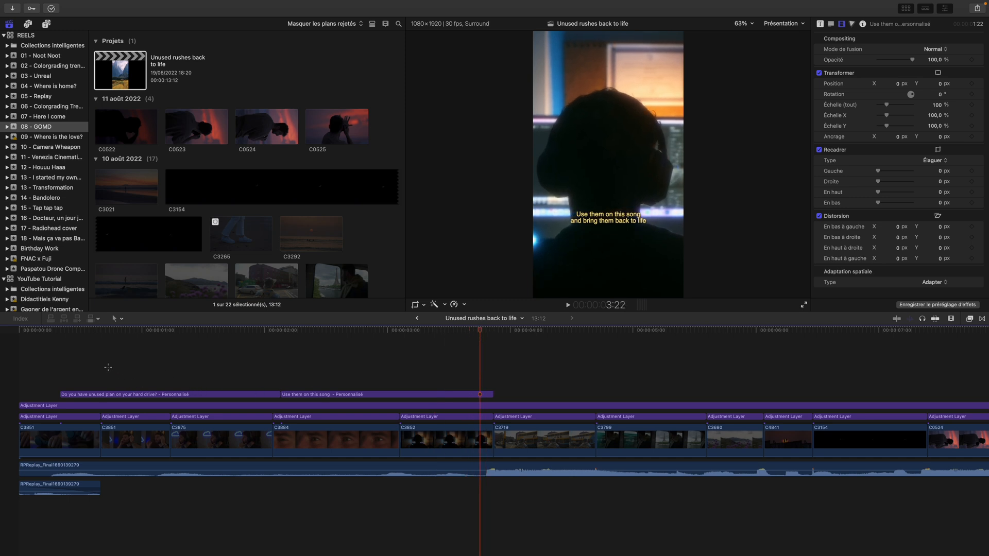
click(107, 367)
drag(118, 340, 371, 367)
Check the second title over clip C3852, leaving the playhead at 3:06
scroll(381, 334, right, 1)
drag(371, 331, 434, 334)
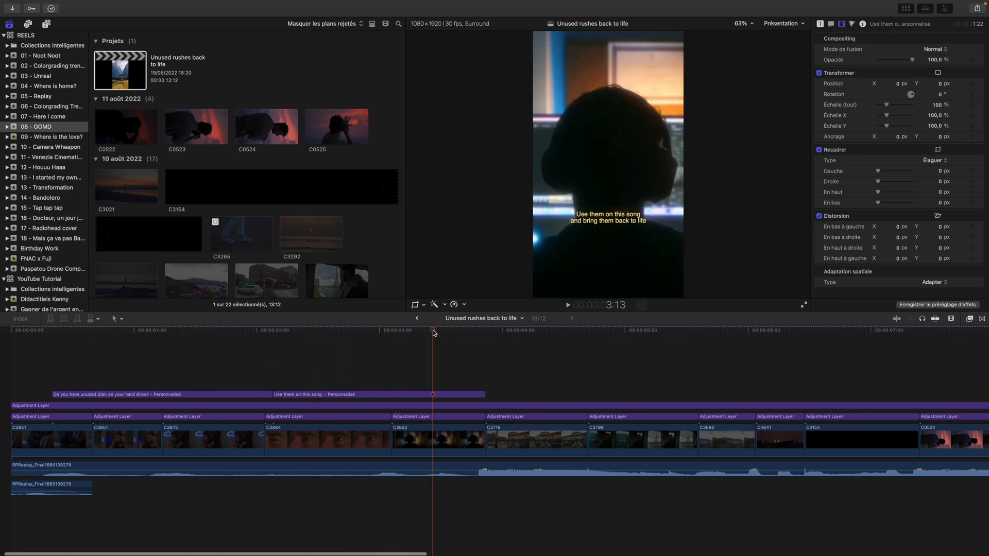
scroll(432, 353, right, 2)
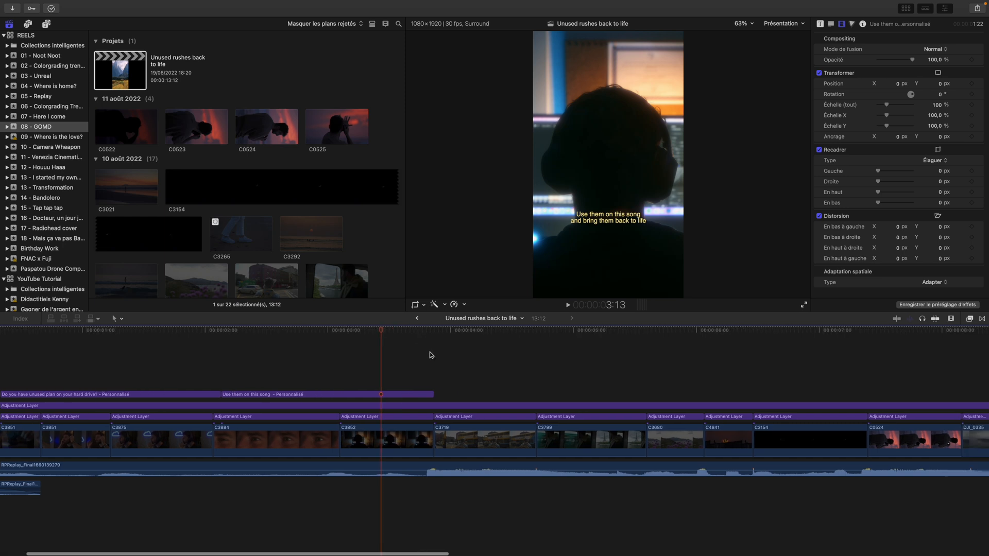
drag(381, 331, 357, 330)
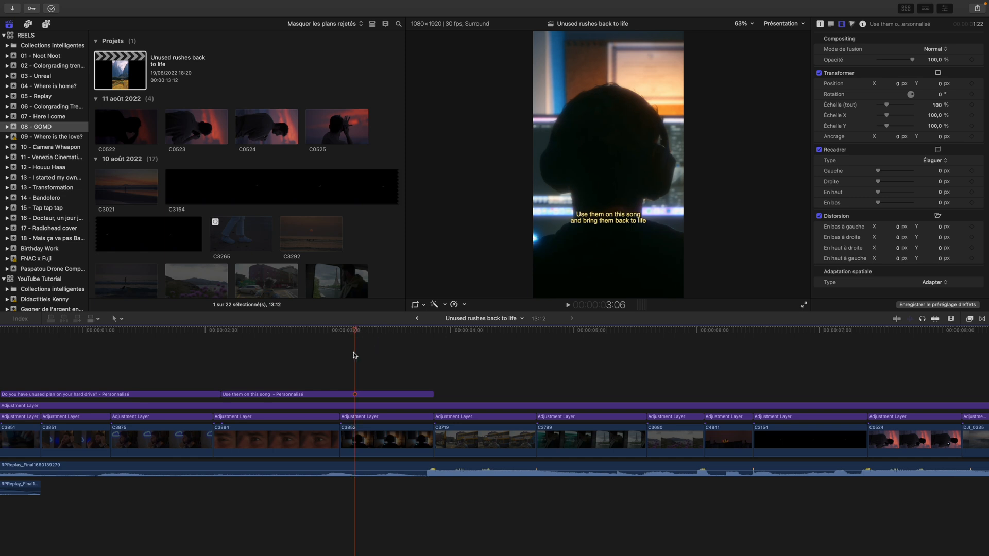
scroll(377, 356, left, 5)
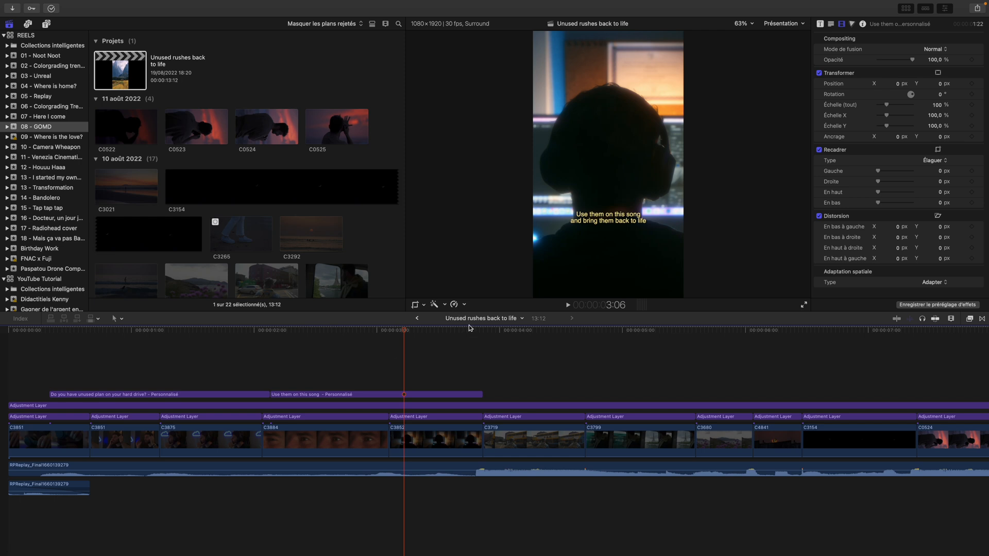
Go to the closing clip and place the playhead at 10:22, where the second audio clip begins
scroll(470, 350, right, 3)
scroll(515, 356, left, 4)
scroll(726, 366, right, 4)
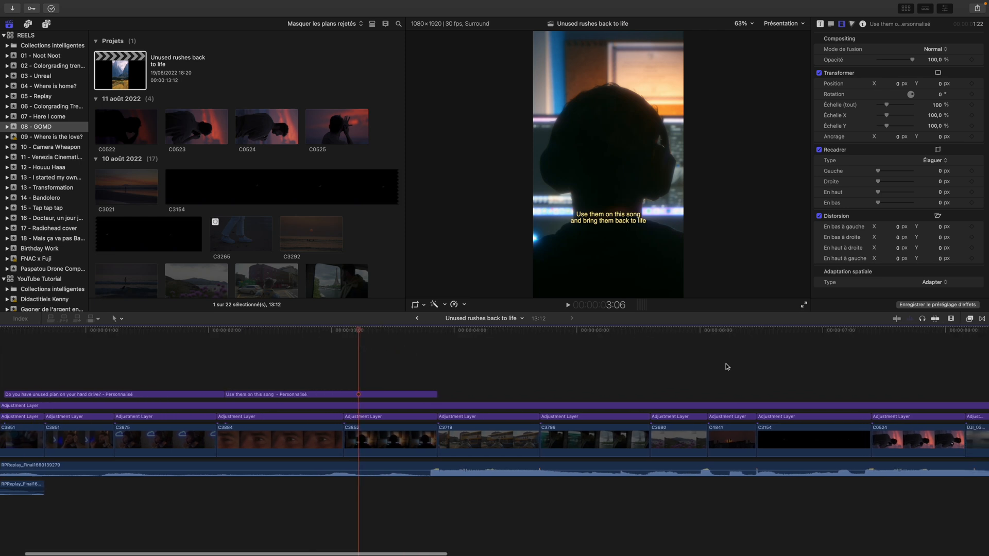
scroll(726, 366, right, 10)
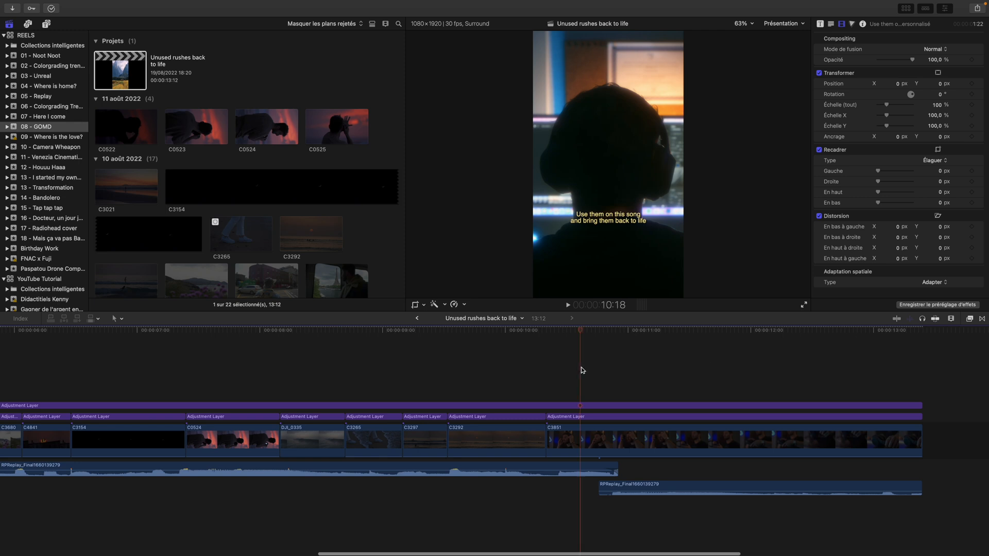
drag(581, 331, 598, 332)
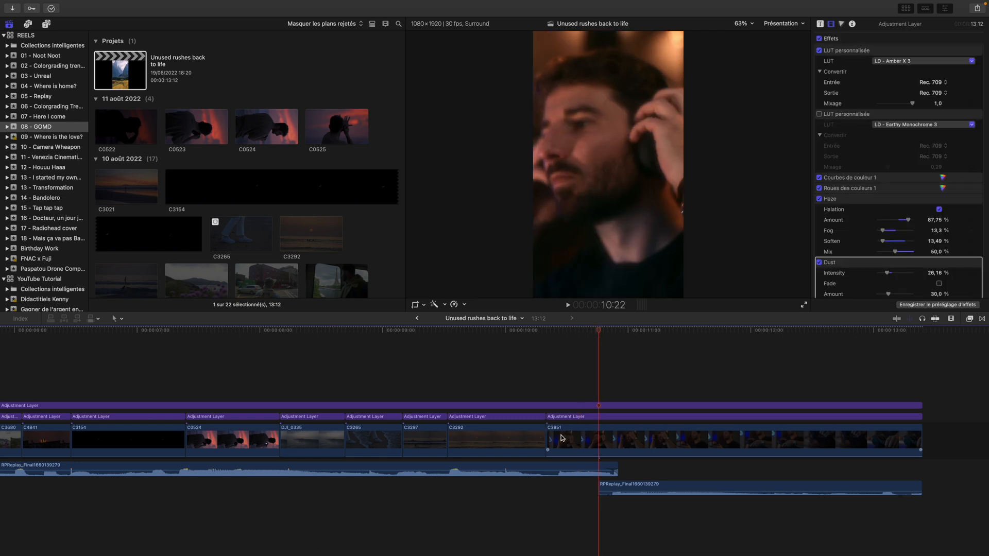
Look back at the opening, and preview the later part of the reel and its closing clip up to the last frame
scroll(561, 438, left, 5)
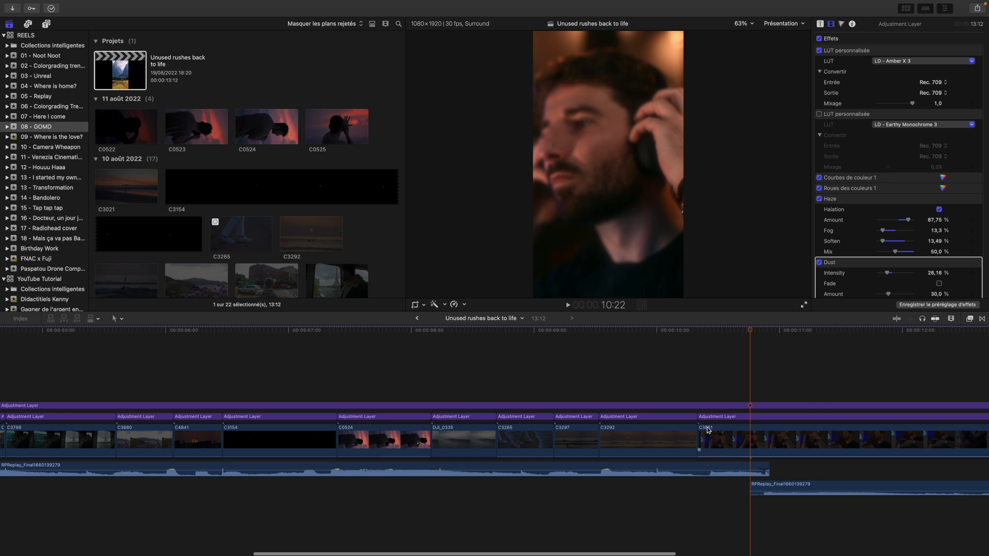
scroll(605, 434, left, 10)
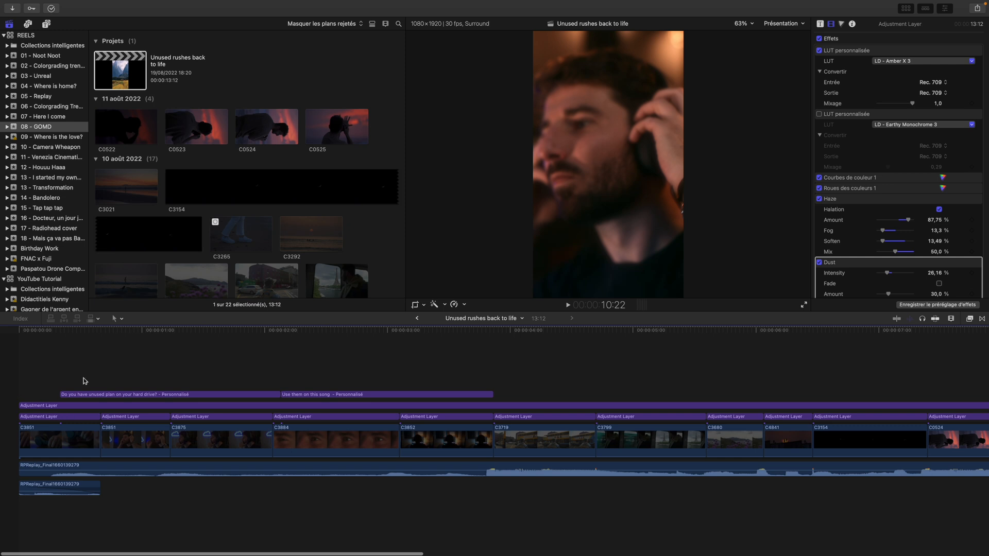
scroll(442, 407, right, 10)
drag(624, 330, 931, 391)
scroll(859, 369, right, 3)
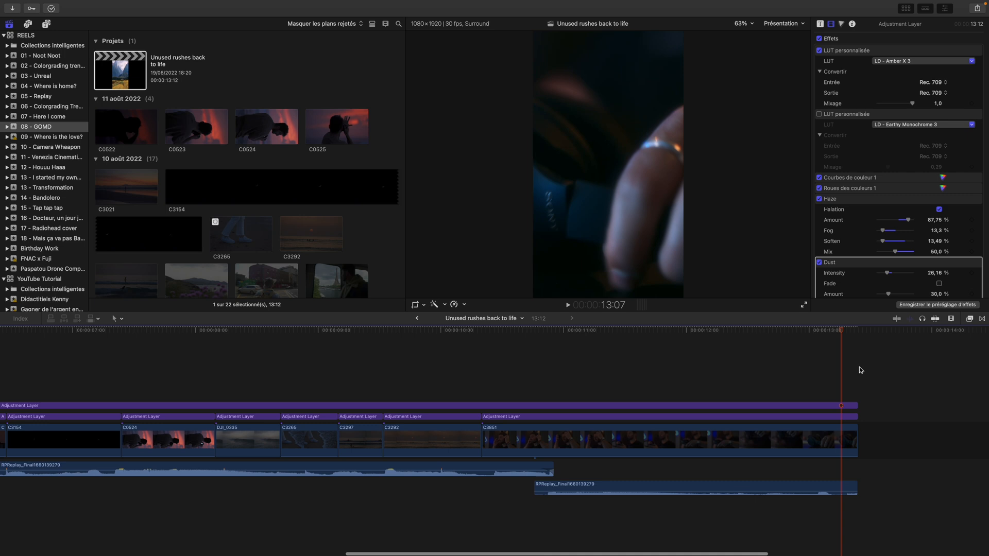
drag(842, 333, 850, 336)
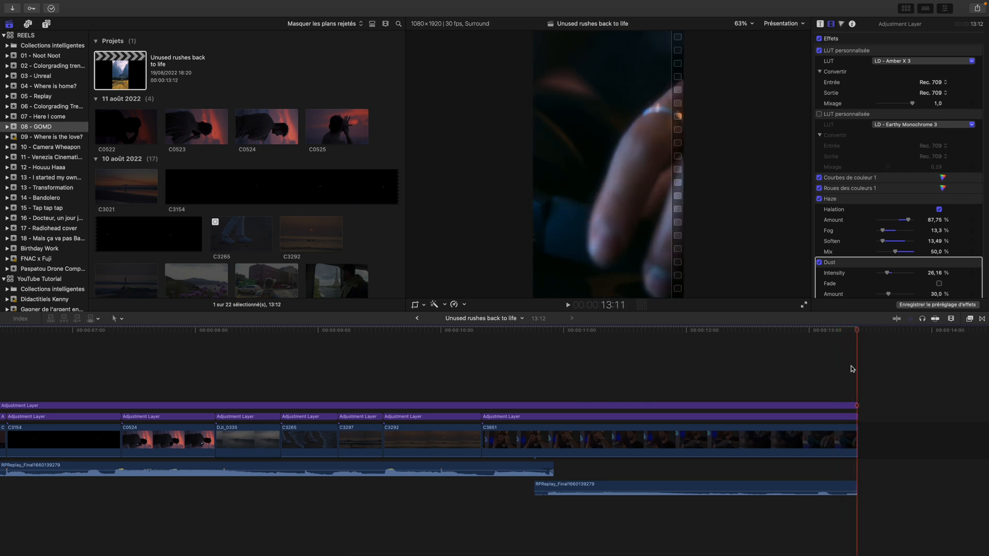
drag(858, 332, 560, 332)
Copy the opening clip and paste it at the end of the project, after the long closing clip
scroll(523, 386, left, 10)
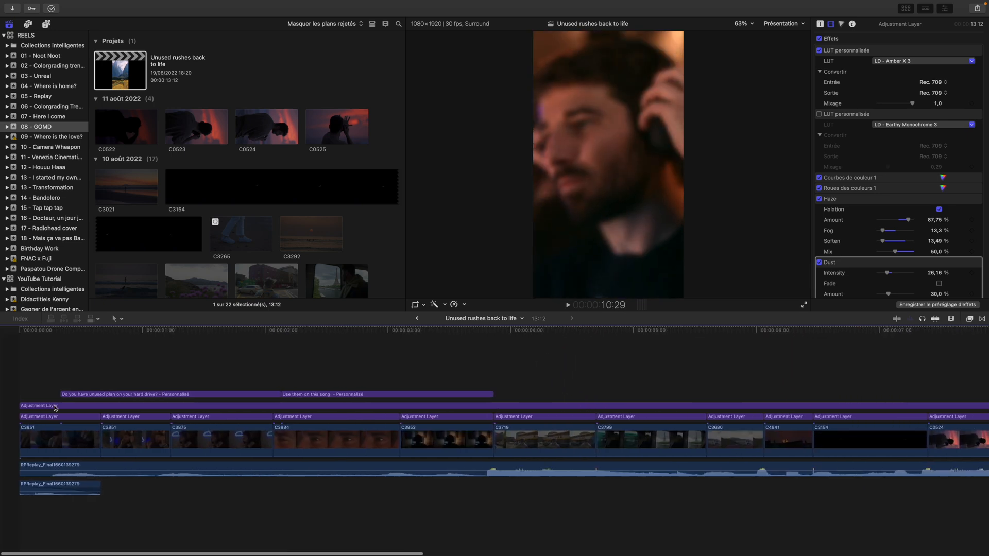
click(52, 442)
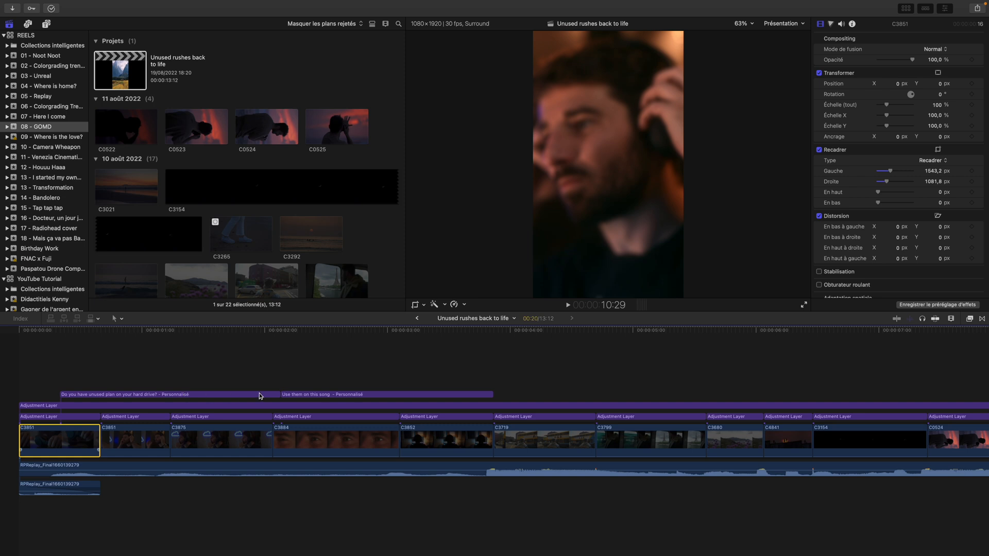
scroll(308, 390, right, 10)
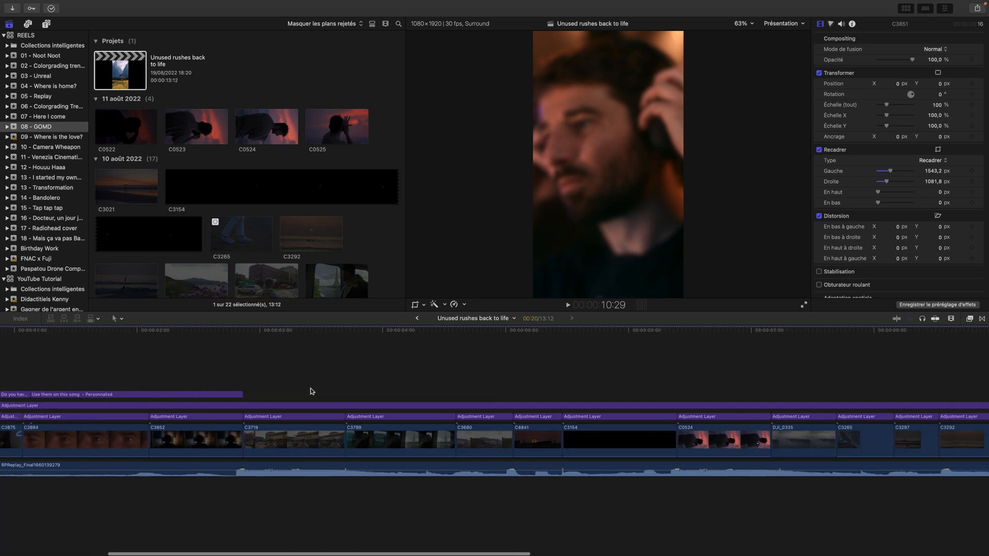
scroll(506, 376, right, 13)
key(Down)
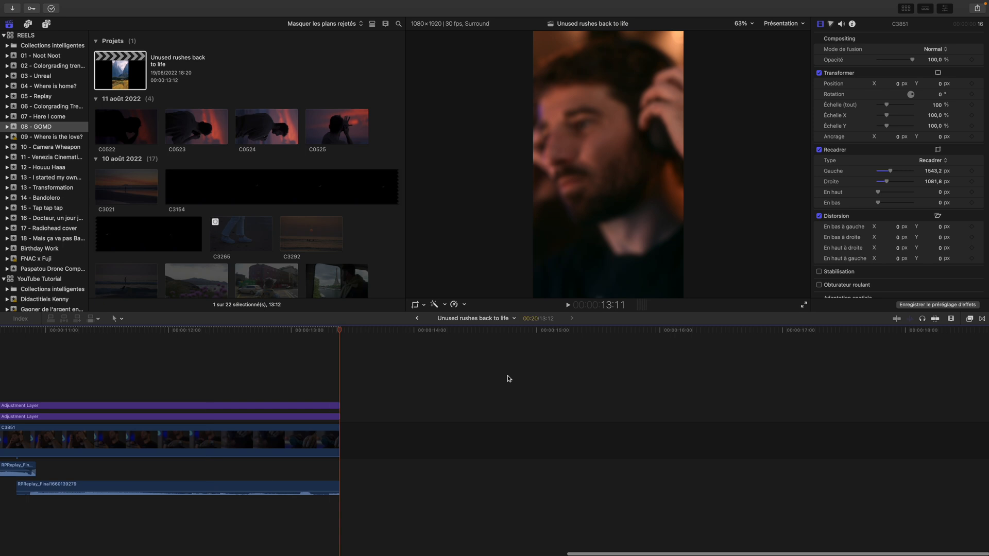
key(super+v)
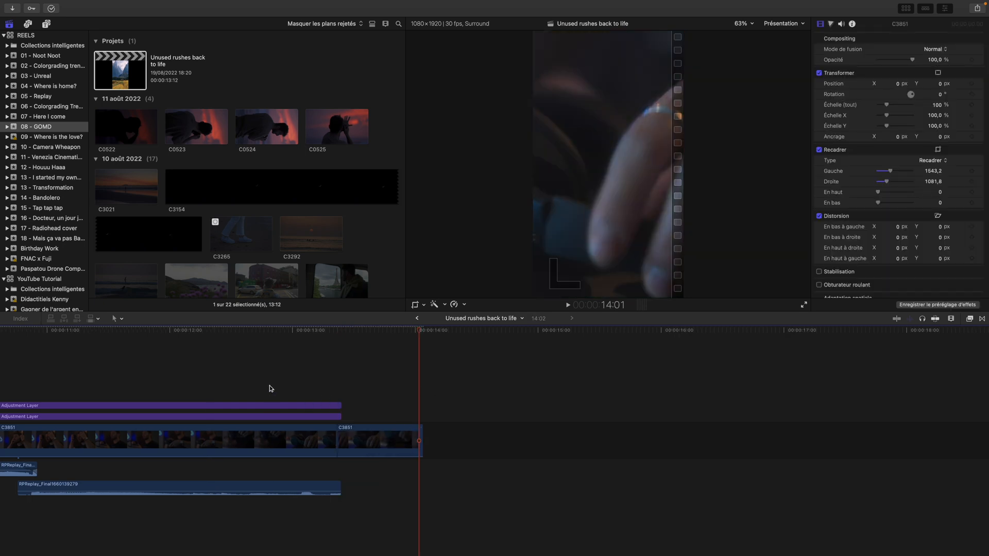
Preview the passage from the long closing clip into the pasted copy of the opening clip
click(270, 385)
click(316, 408)
drag(270, 330, 393, 335)
click(327, 394)
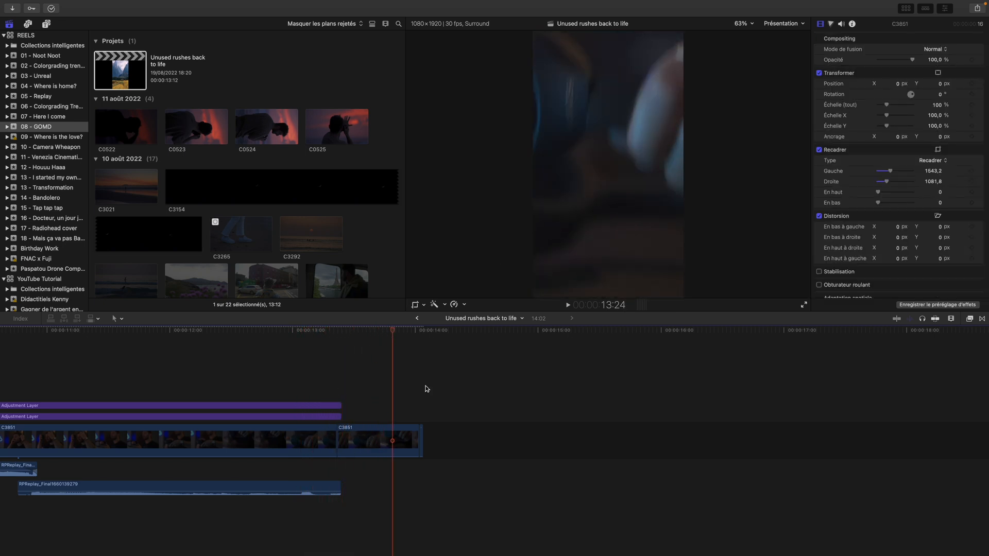
Try extending both adjustment layers over the pasted clip, and undo the extensions and the paste
drag(340, 416, 413, 416)
drag(338, 403, 392, 405)
mouse_move(393, 332)
mouse_down()
mouse_move(258, 337)
mouse_move(393, 344)
mouse_up()
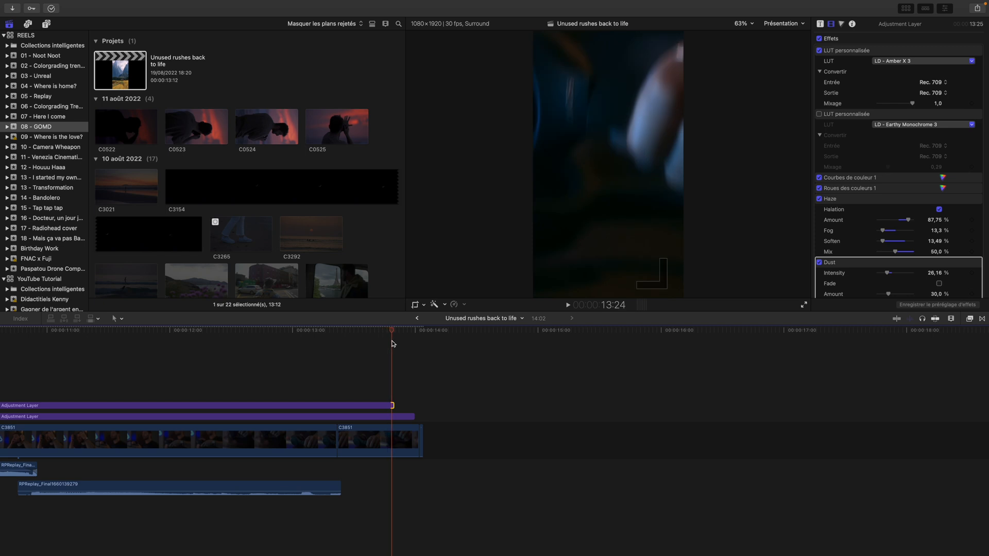
key(super+z)
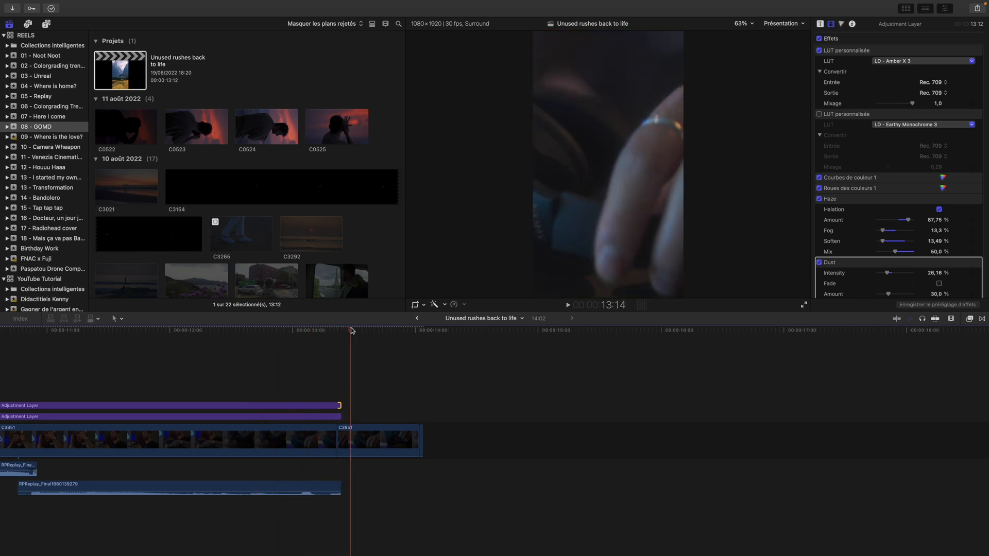
key(super+z)
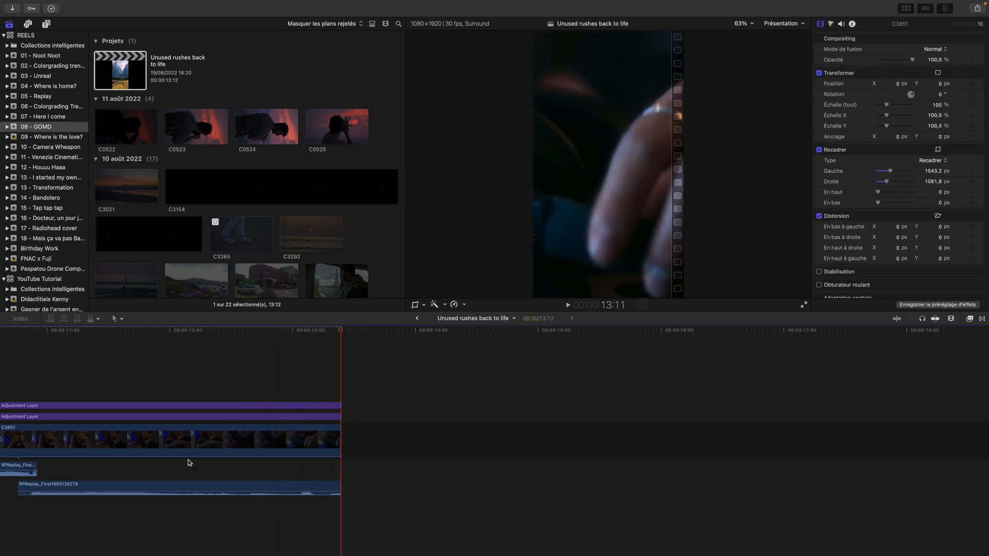
Show the speed editor on the long closing clip and compare its reversed playback with the opening clip
scroll(165, 449, left, 3)
click(103, 439)
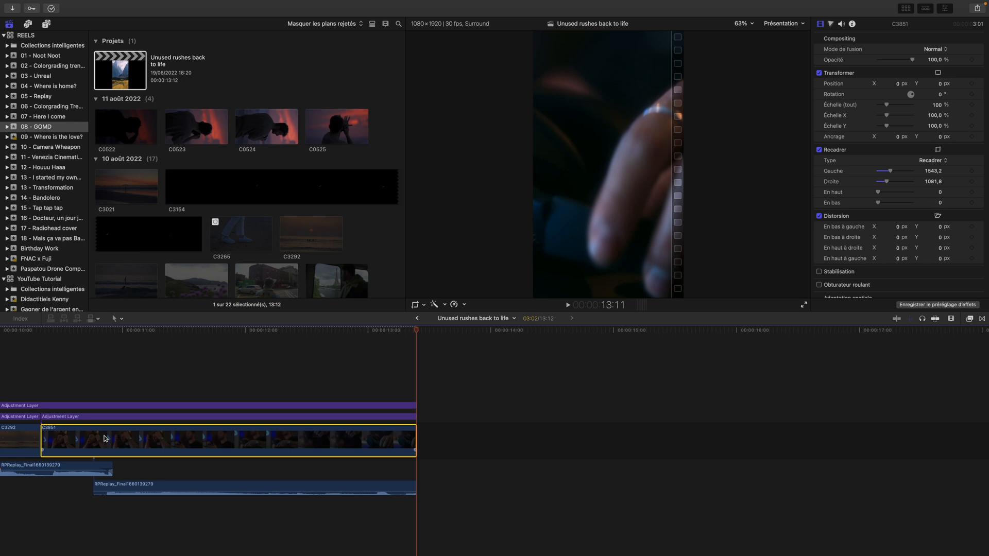
key(super+r)
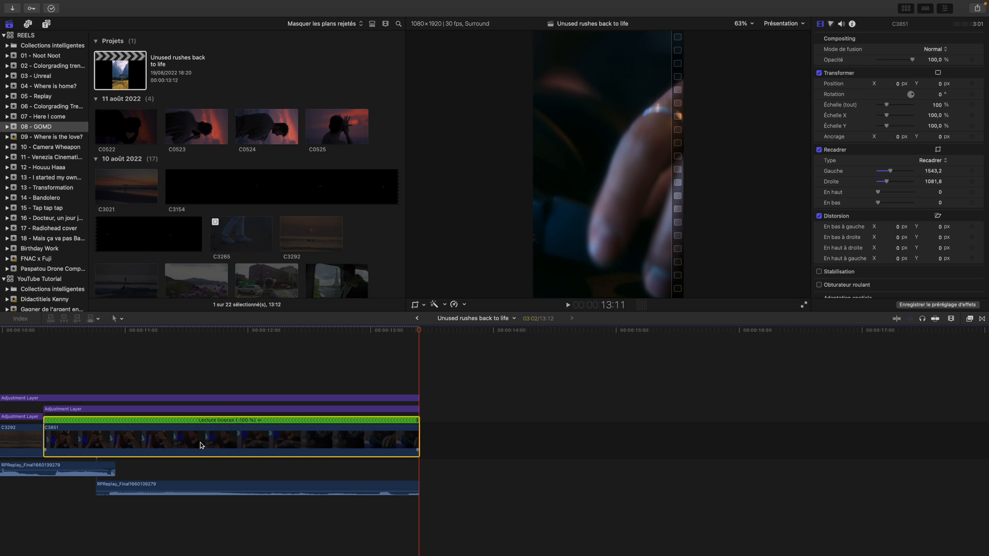
scroll(201, 446, left, 20)
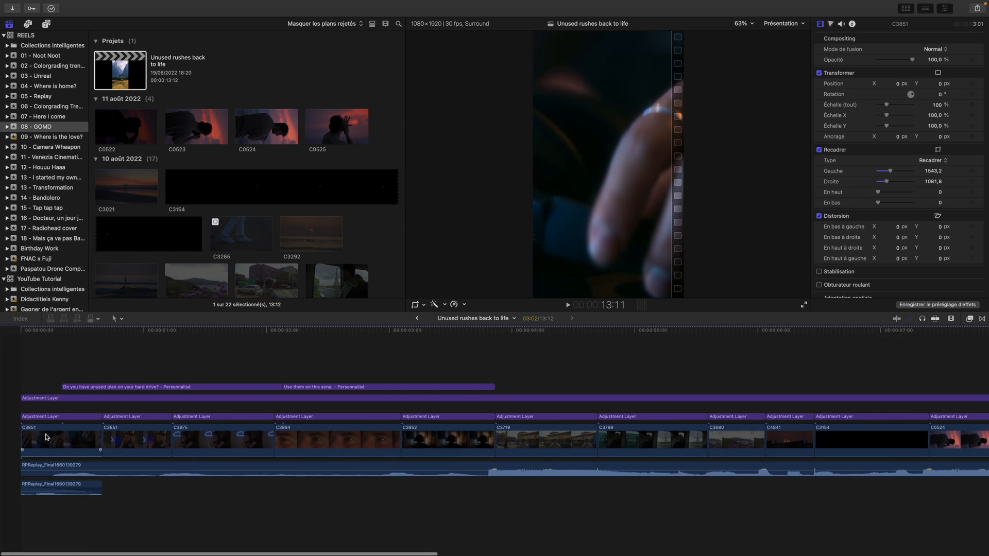
scroll(254, 443, right, 20)
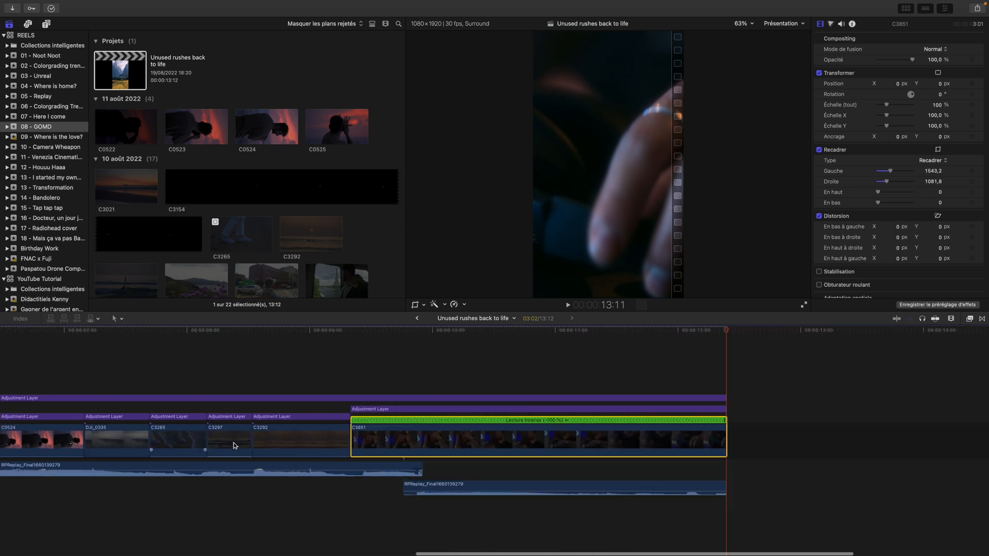
scroll(234, 443, right, 9)
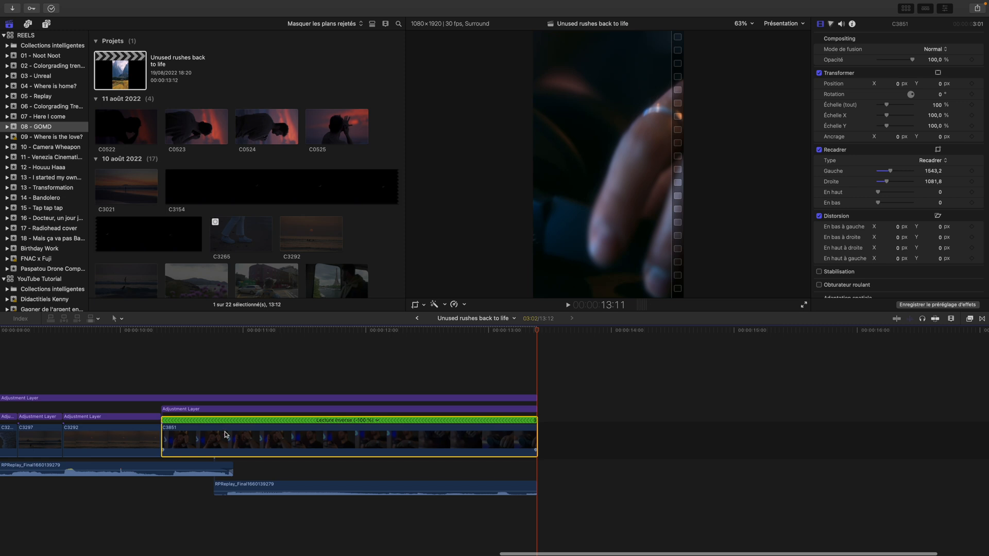
View the retiming options for the closing clip, including Inverser le plan
click(682, 442)
click(425, 452)
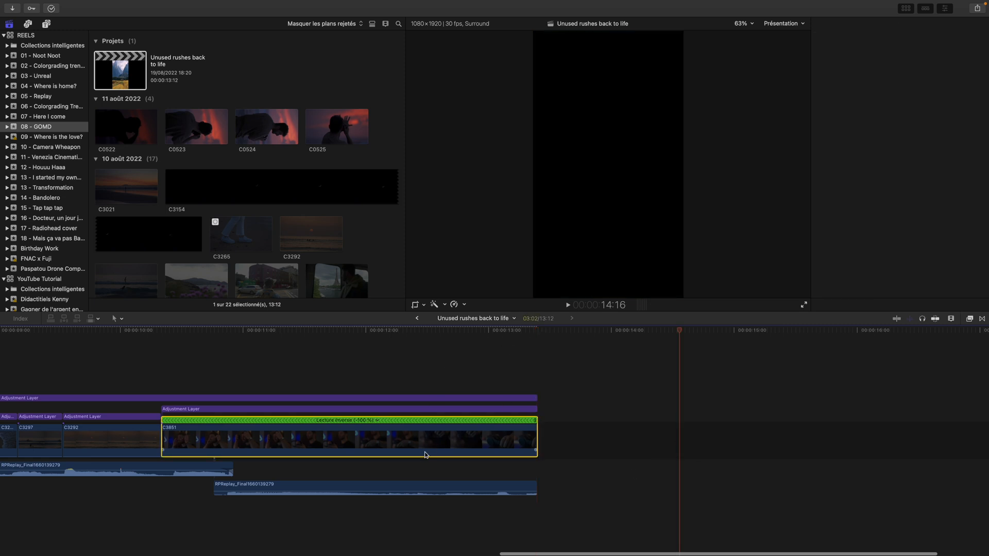
click(464, 304)
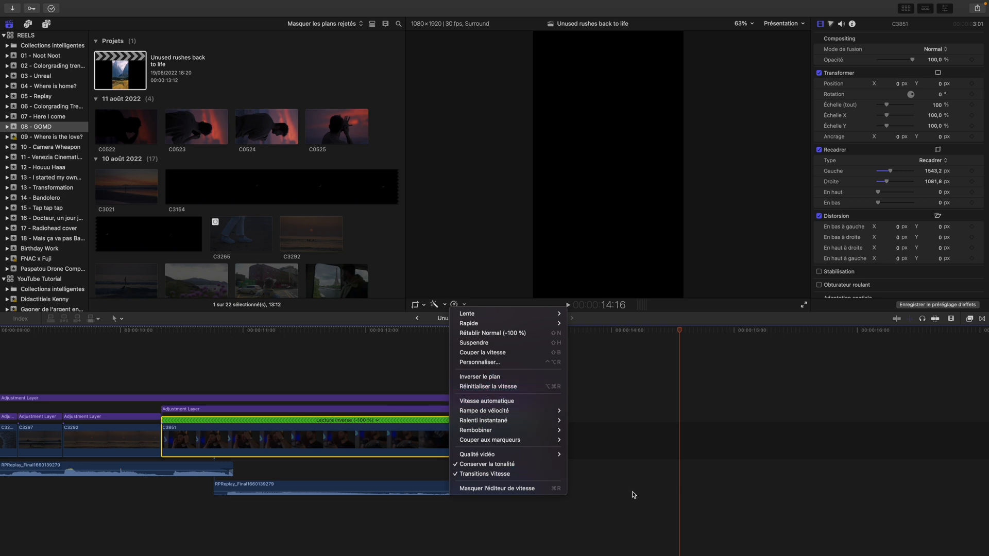
click(409, 442)
Preview the reel's ending with the reversed clip, returning the playhead to 10:15, just before the second audio clip
scroll(404, 375, left, 8)
drag(660, 333, 891, 356)
scroll(890, 356, right, 5)
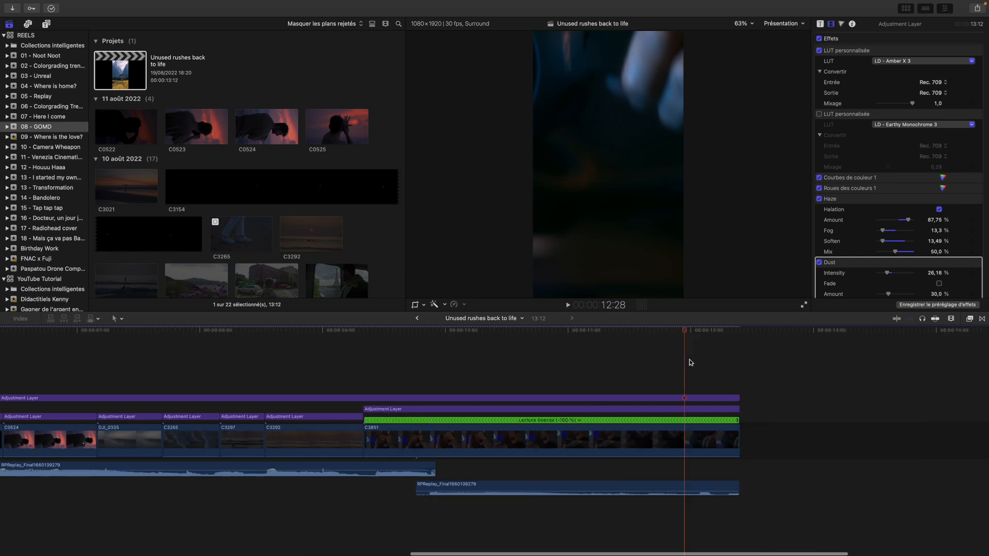
drag(629, 333, 328, 334)
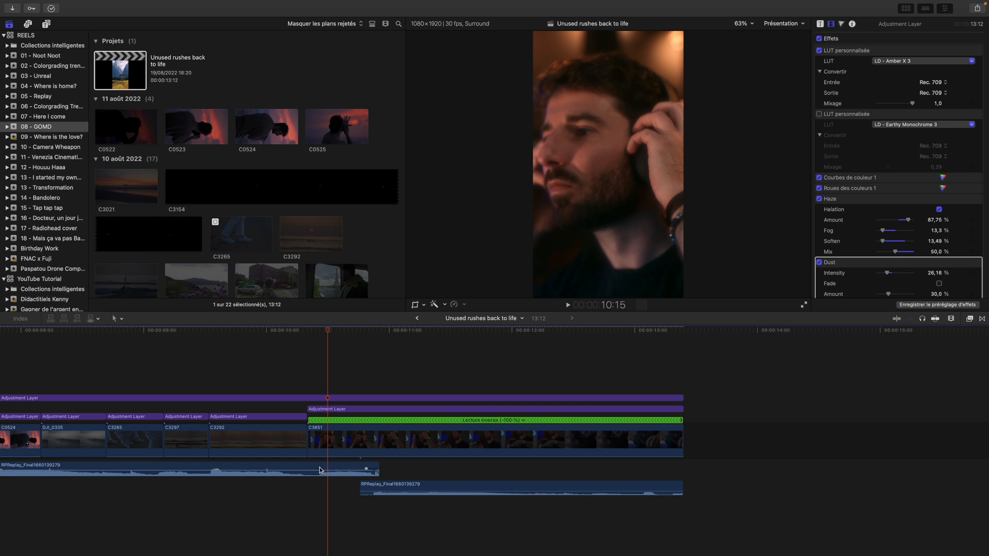
Scrub the start of the reversed closing clip and the opening clip to compare how the two join in the loop
drag(329, 330, 311, 333)
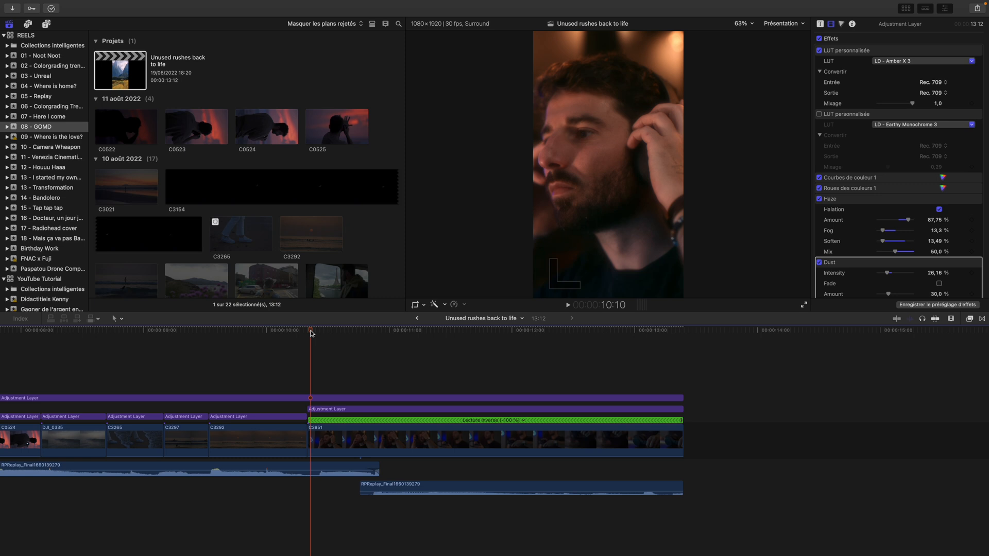
scroll(329, 346, left, 1)
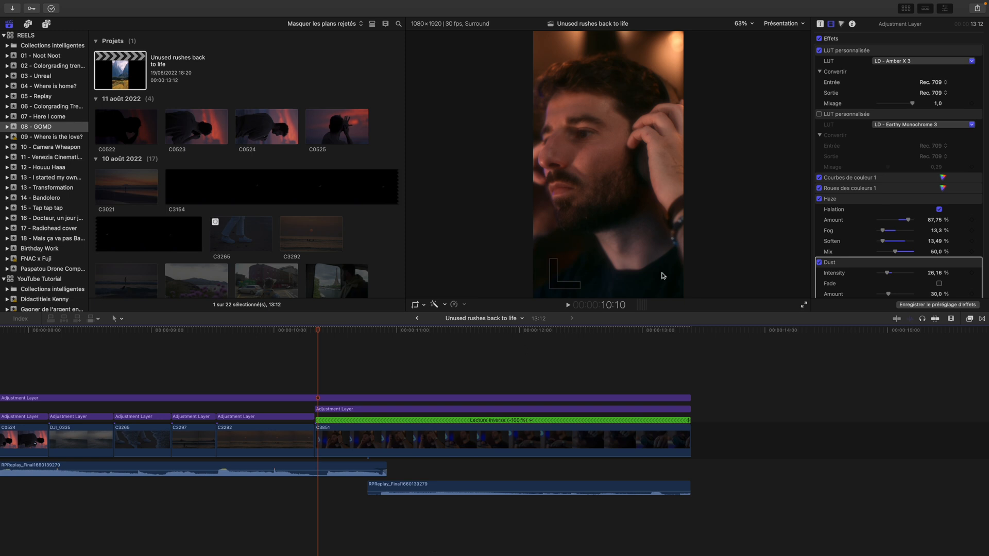
drag(324, 333, 371, 332)
scroll(395, 342, left, 5)
scroll(395, 343, left, 20)
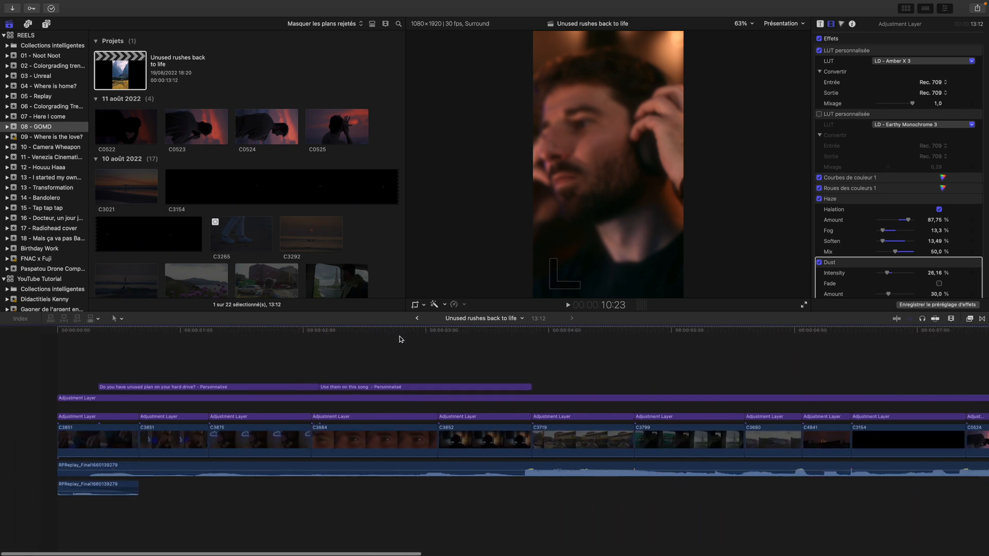
drag(22, 331, 90, 331)
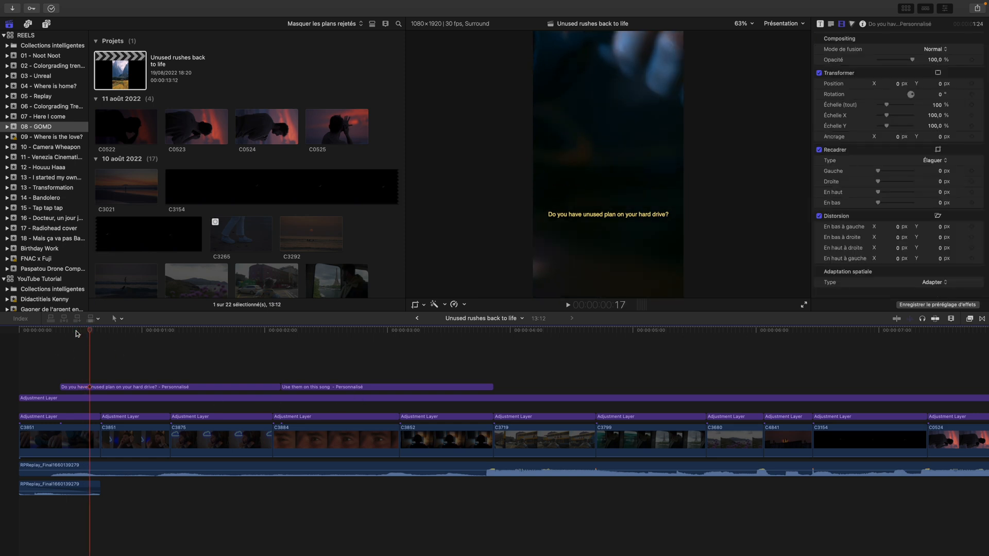
drag(85, 331, 61, 332)
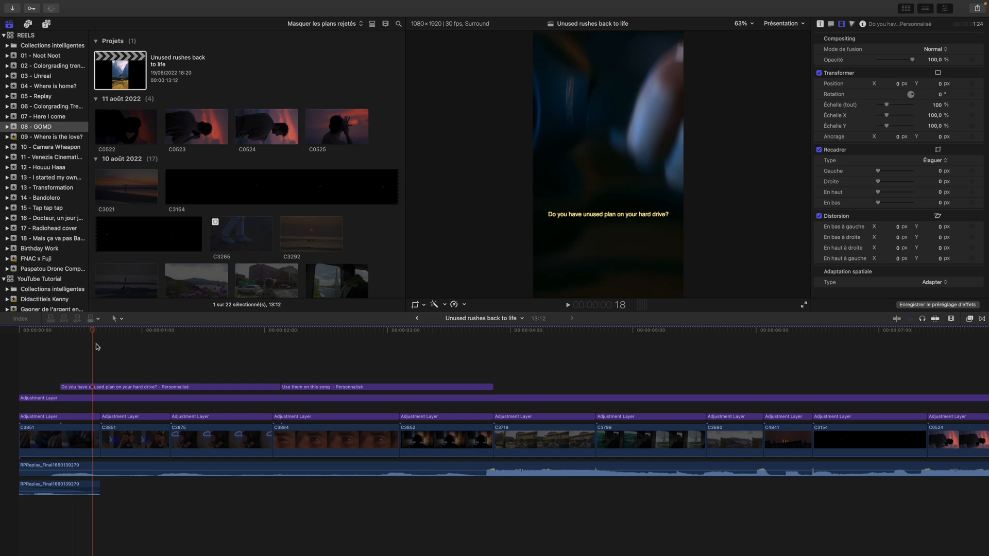
Place the playhead at 11:07 in the reversed closing clip and inspect the second audio clip beneath it
scroll(142, 377, right, 5)
scroll(143, 377, right, 18)
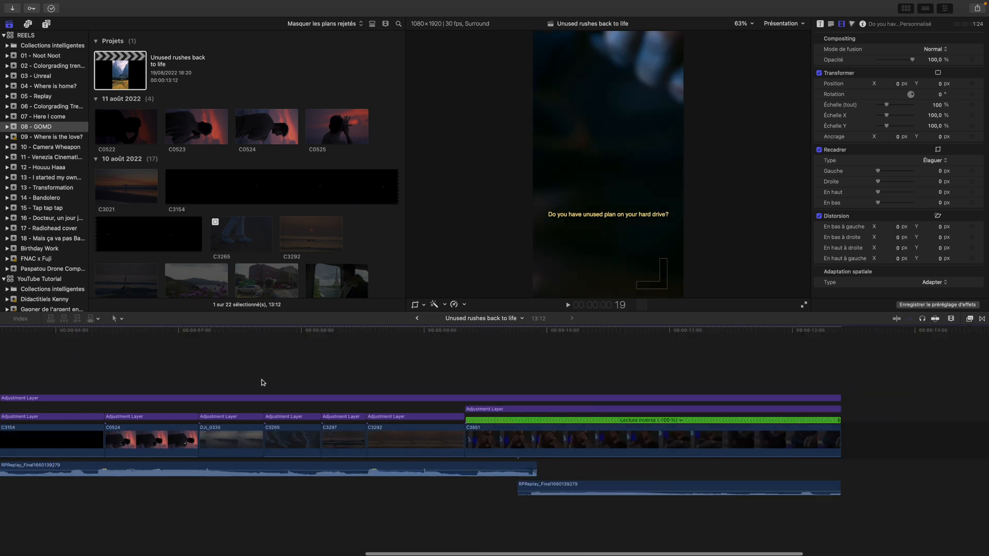
scroll(140, 409, left, 20)
scroll(138, 392, right, 20)
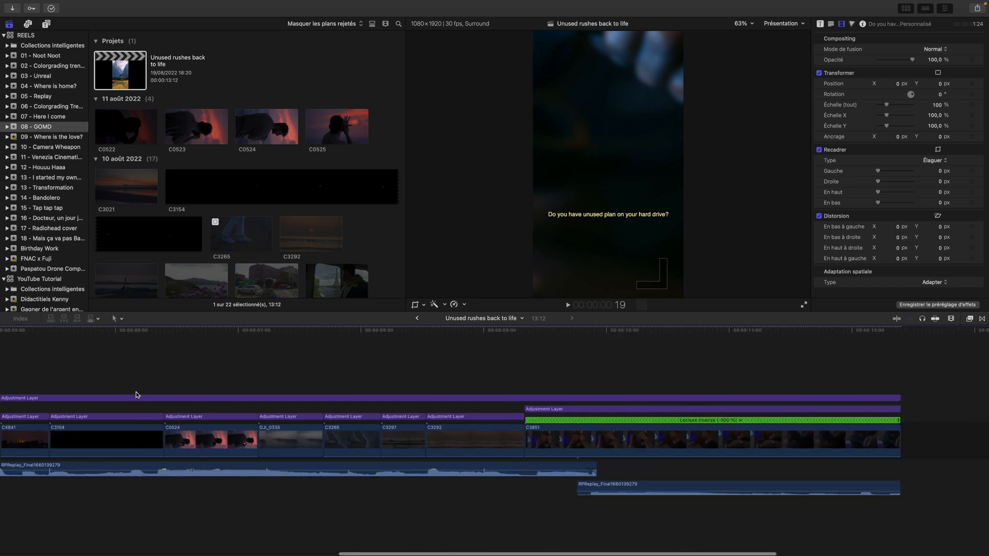
click(201, 387)
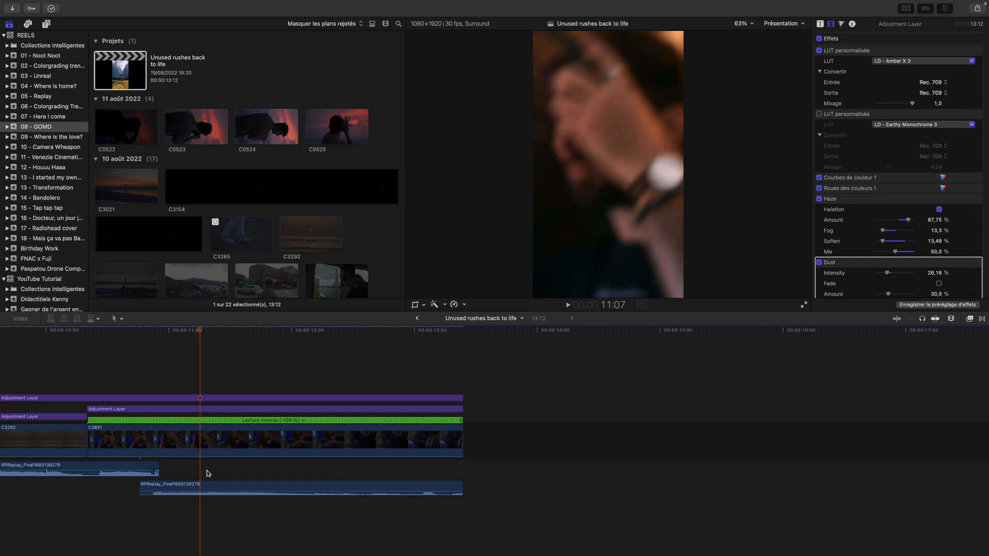
click(202, 488)
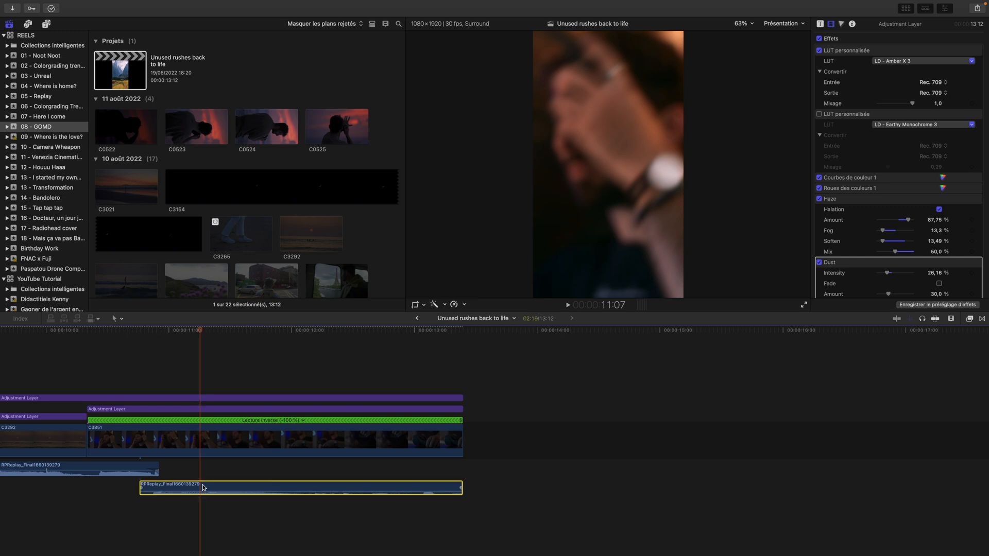
Split the main audio clip at 3:23, just before C3719, and select the part after the cut
scroll(133, 485, left, 8)
scroll(132, 486, left, 10)
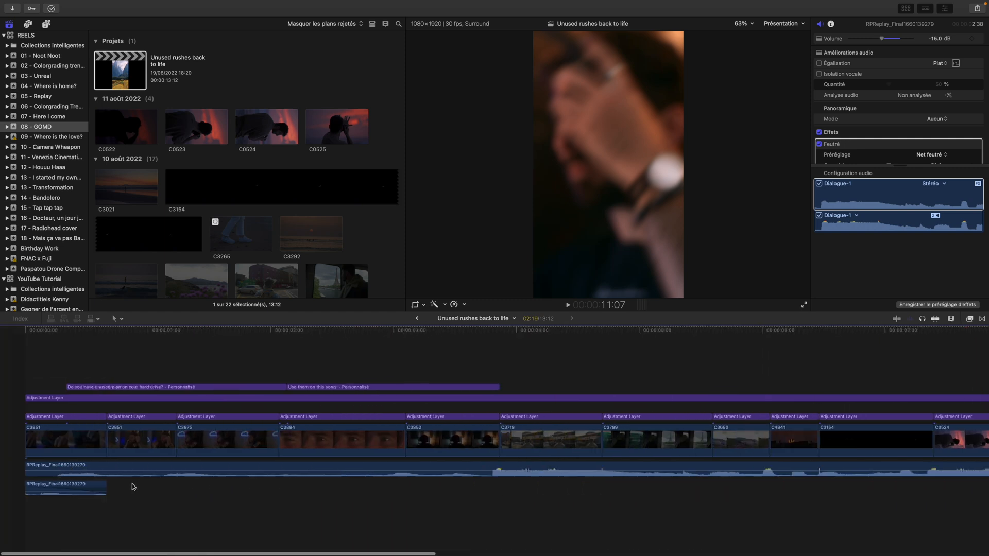
click(483, 387)
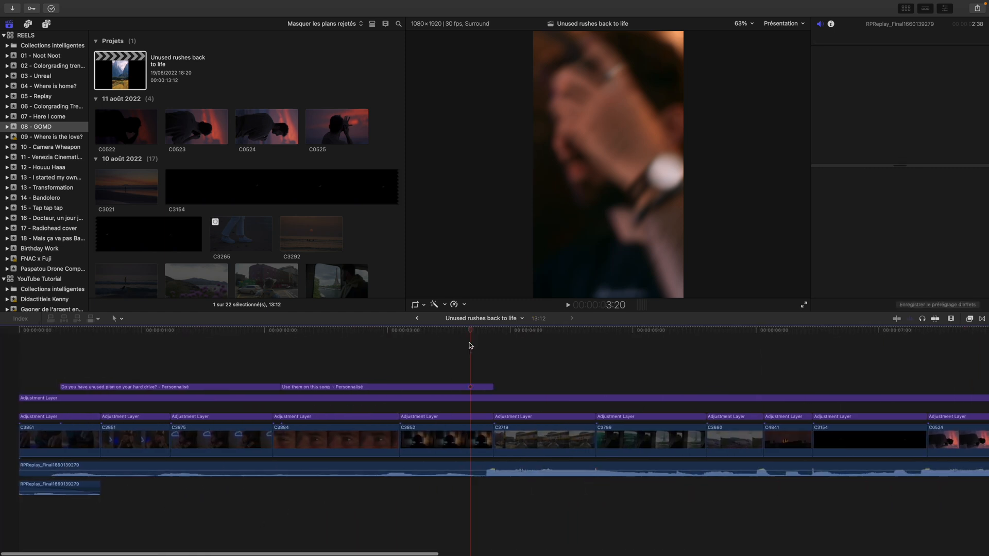
click(488, 466)
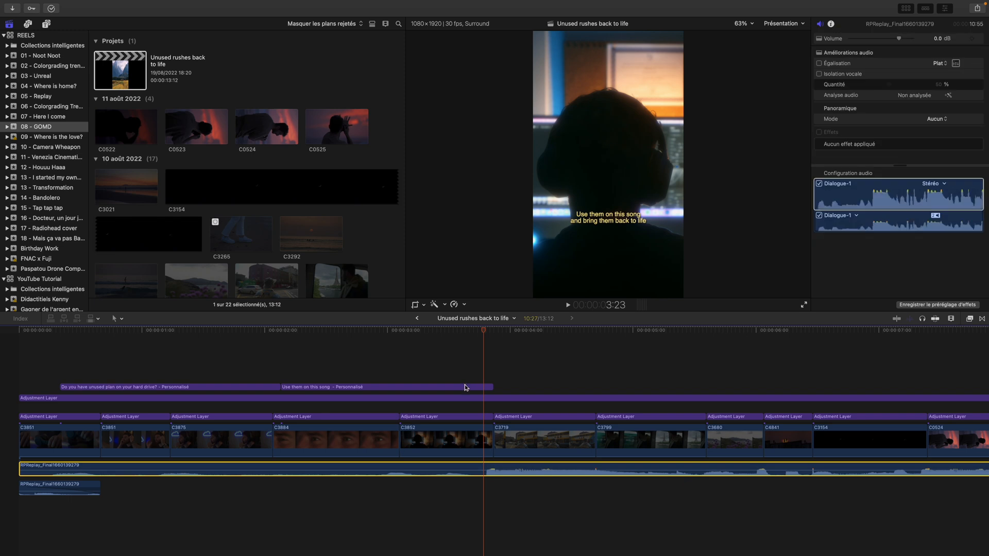
scroll(465, 387, right, 5)
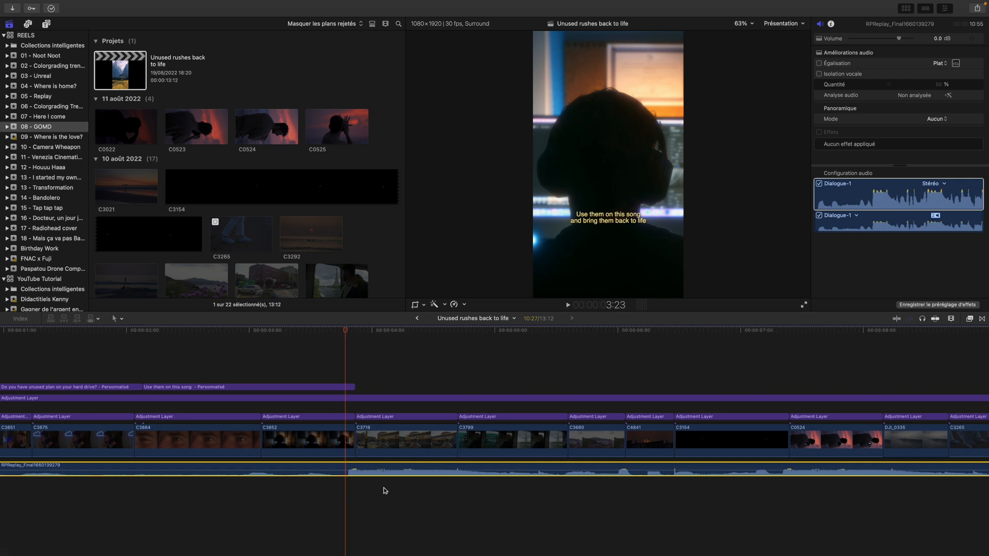
scroll(562, 497, right, 3)
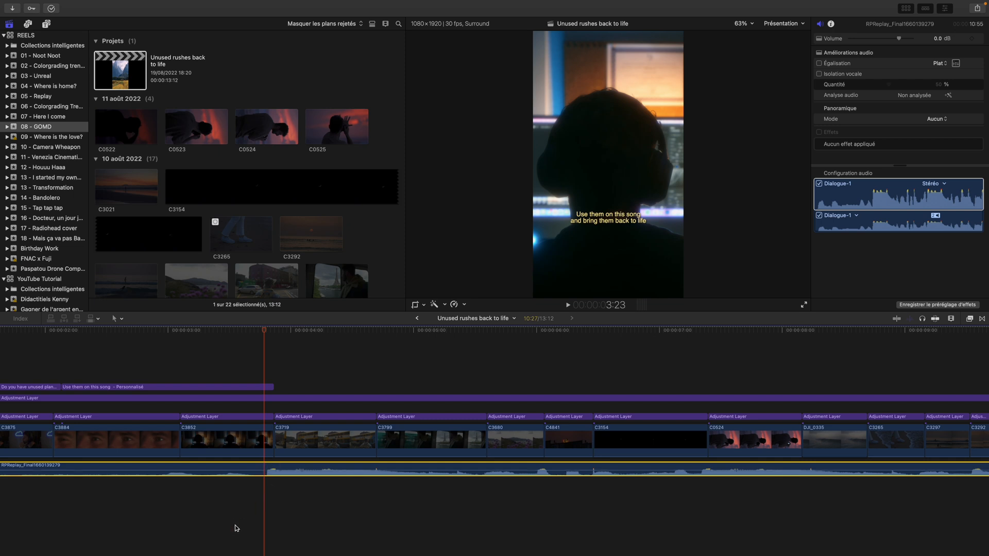
key(super+b)
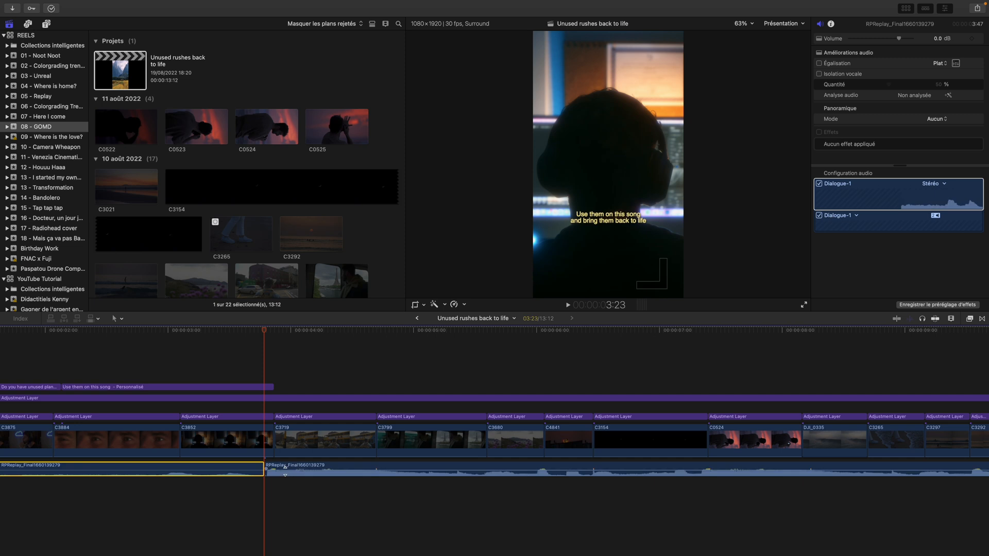
click(281, 467)
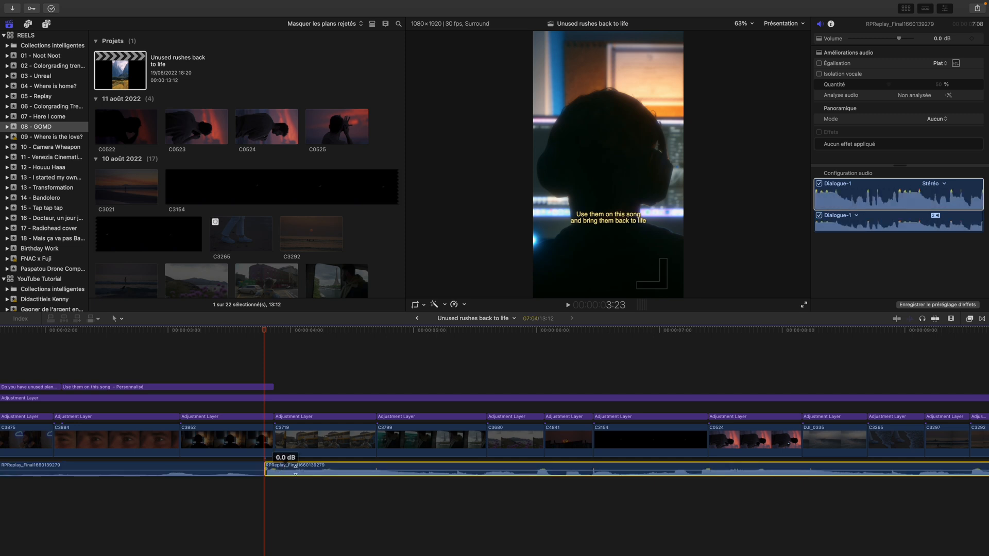
Select the closing audio clip and examine its Feutré effect settings
scroll(289, 477, right, 10)
click(451, 496)
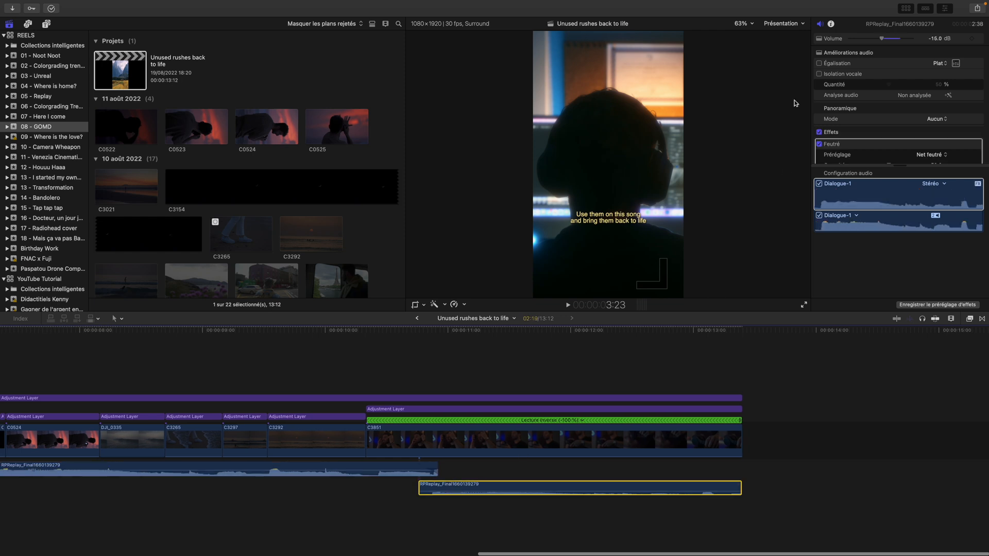
click(826, 155)
scroll(834, 147, down, 4)
scroll(943, 118, up, 5)
scroll(943, 117, down, 4)
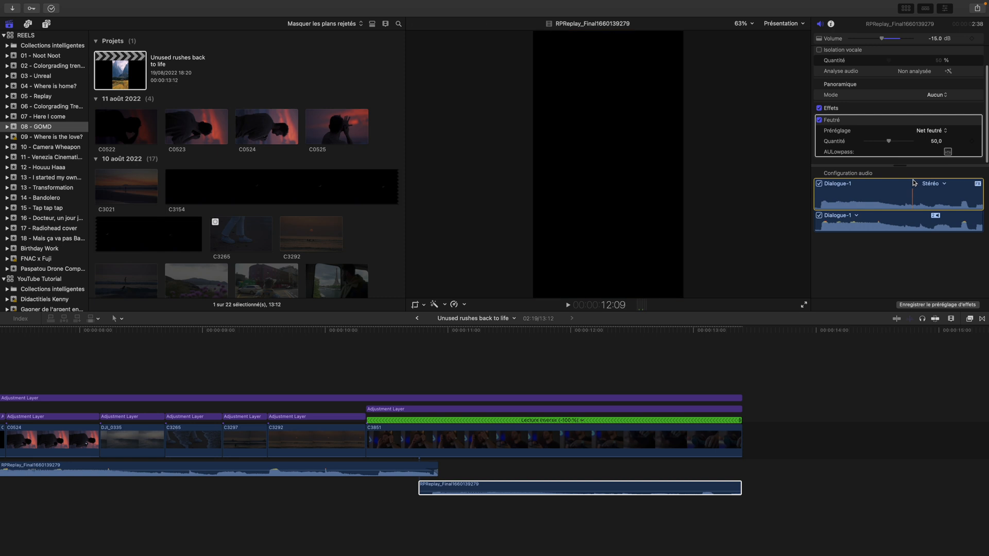
scroll(883, 160, down, 2)
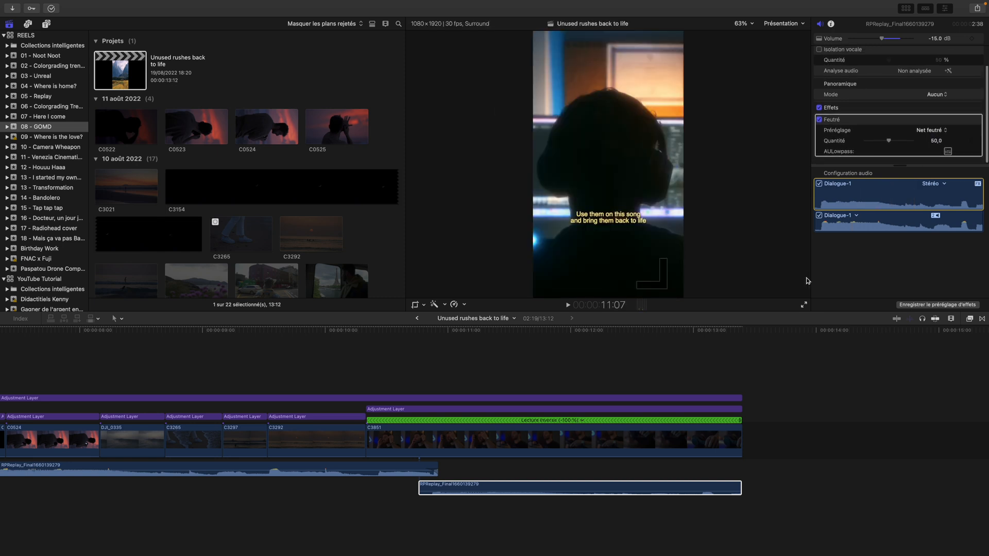
Search all audio effects for feutré to locate the Feutré effect and show how it goes onto the closing audio clip
click(969, 318)
scroll(826, 428, down, 5)
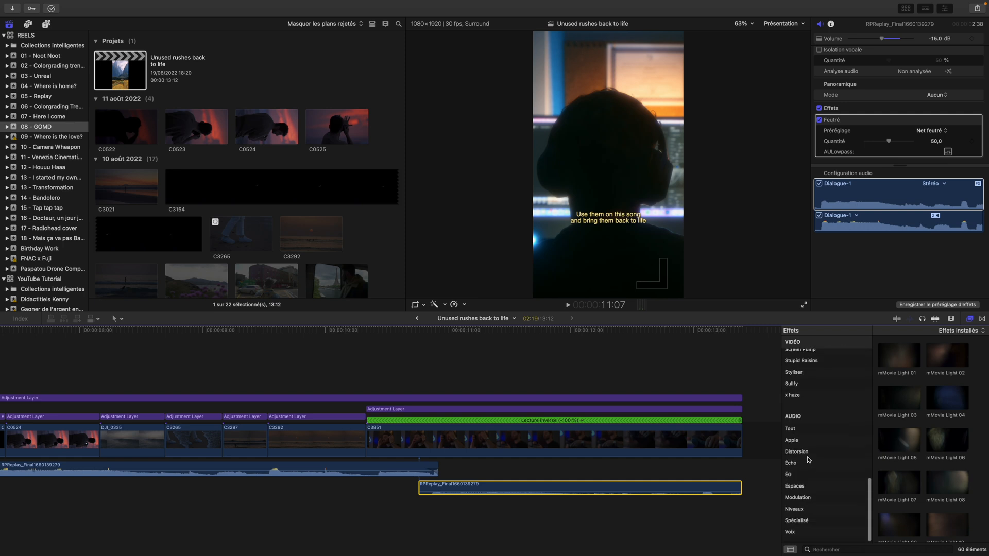
click(807, 433)
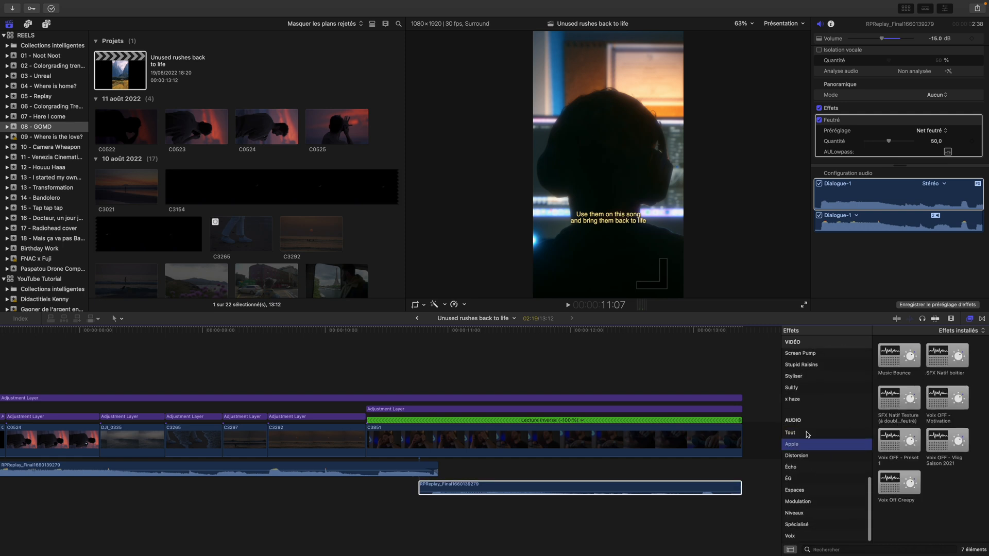
click(838, 549)
text(feutré)
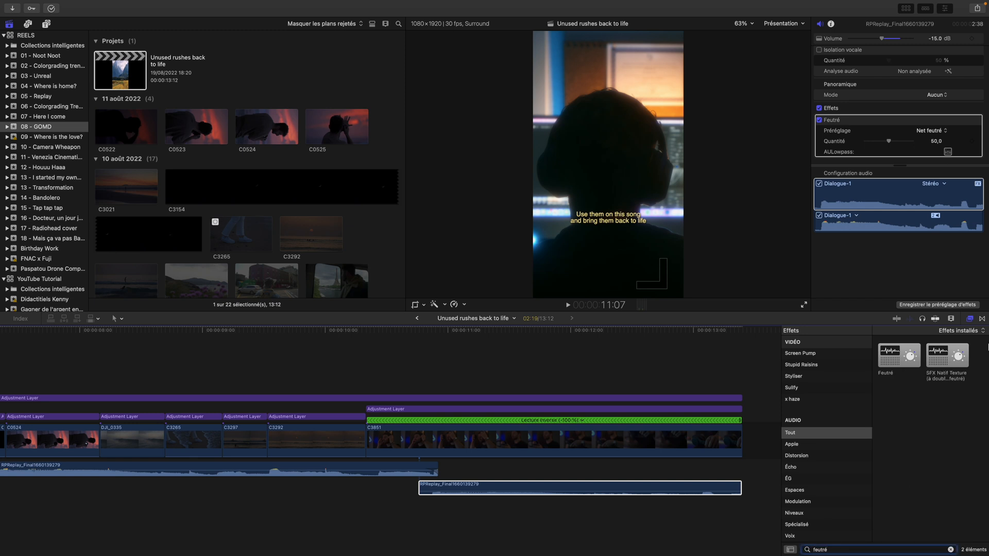
drag(904, 358, 496, 491)
click(496, 491)
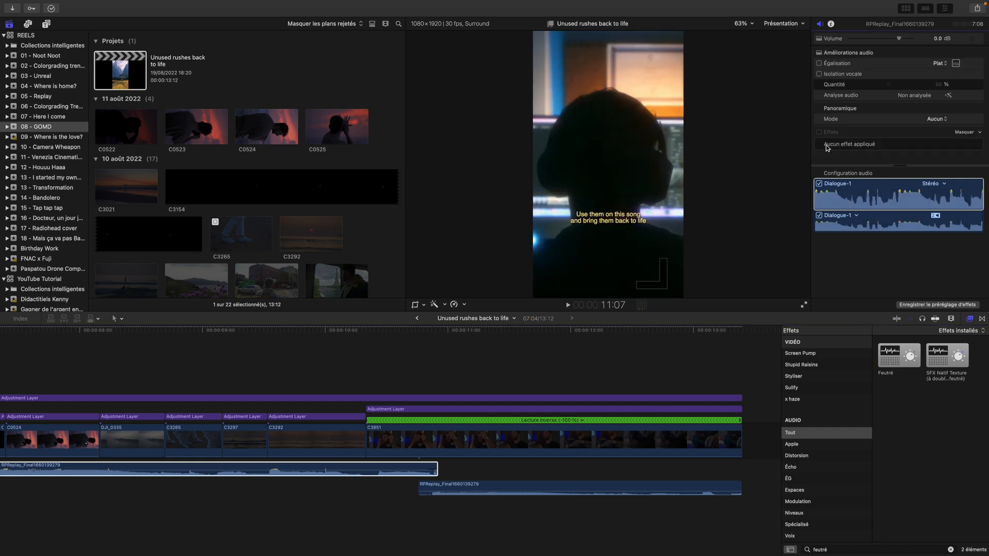
View the available Feutré presets on the closing audio clip, keeping Net feutré
click(555, 487)
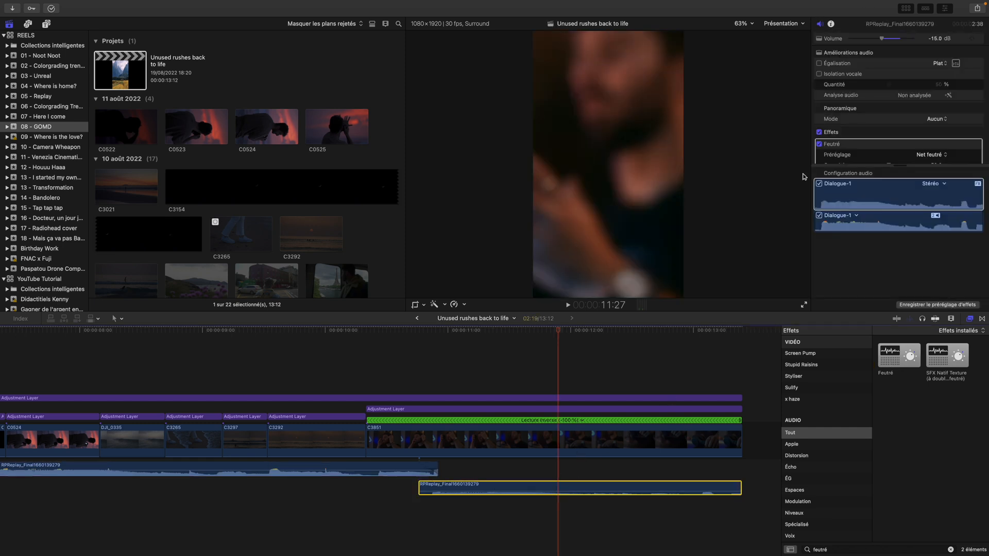
scroll(849, 150, down, 3)
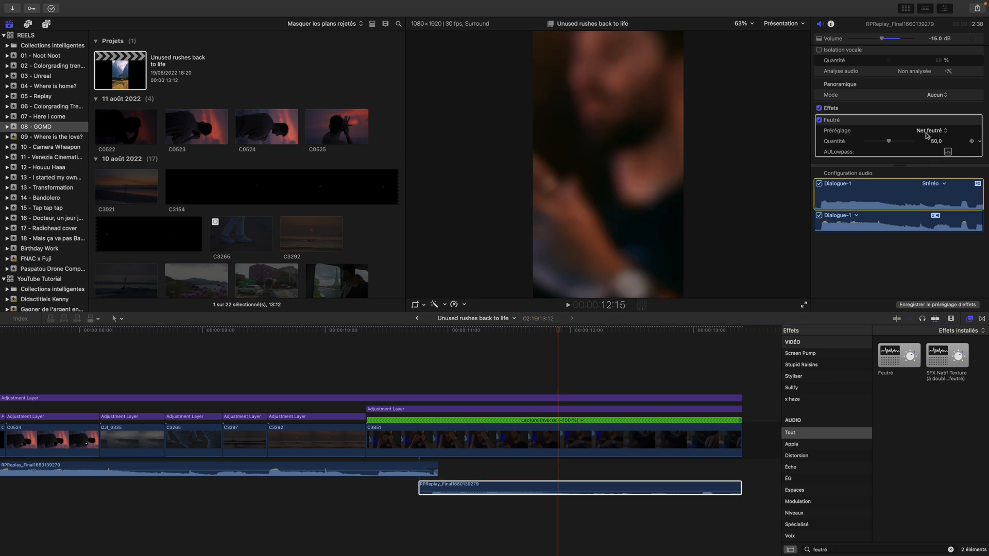
click(931, 130)
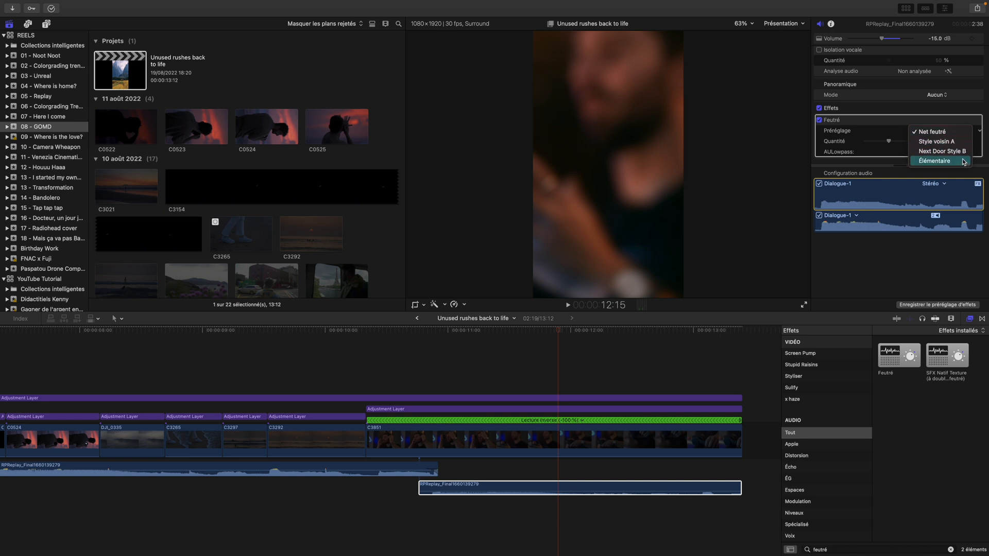
click(911, 271)
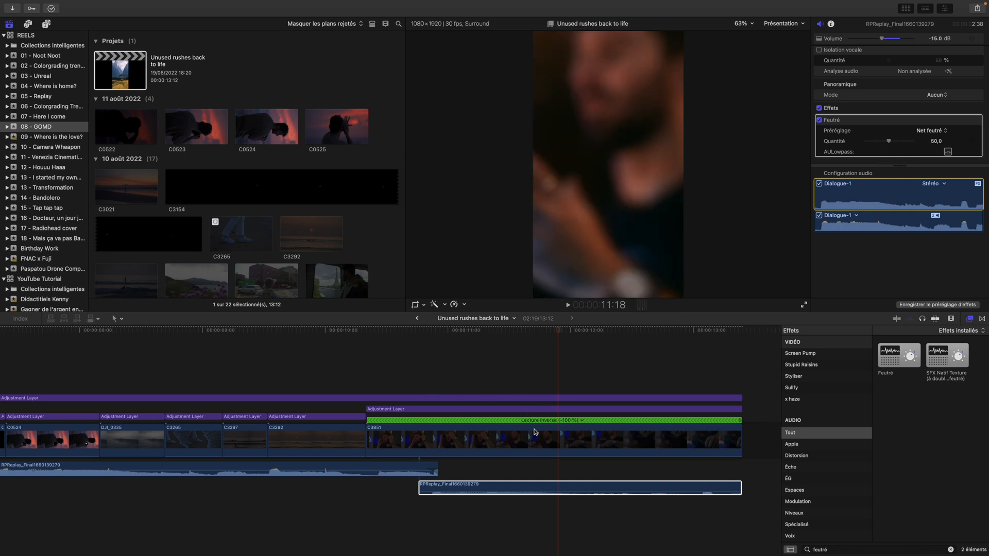
Scrub the reel's opening from the first frame through the first title to 2:11 in the second title
mouse_move(557, 493)
scroll(504, 466, left, 3)
scroll(503, 466, right, 6)
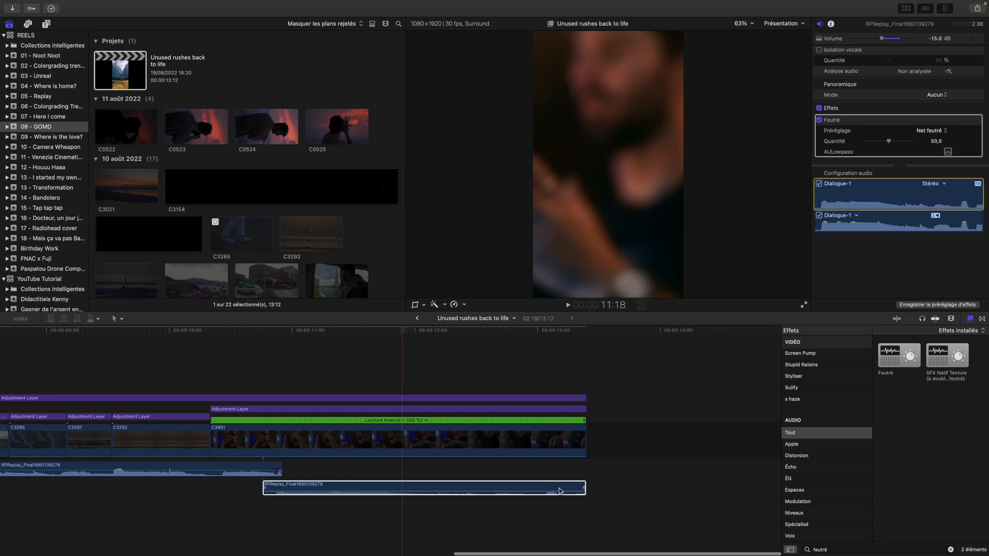
scroll(394, 489, left, 1)
scroll(391, 489, left, 20)
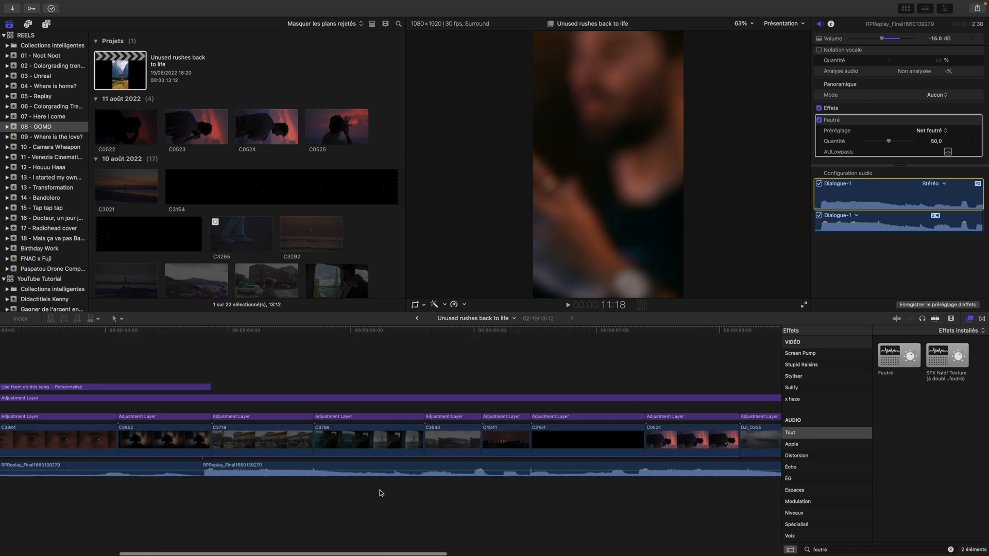
click(22, 346)
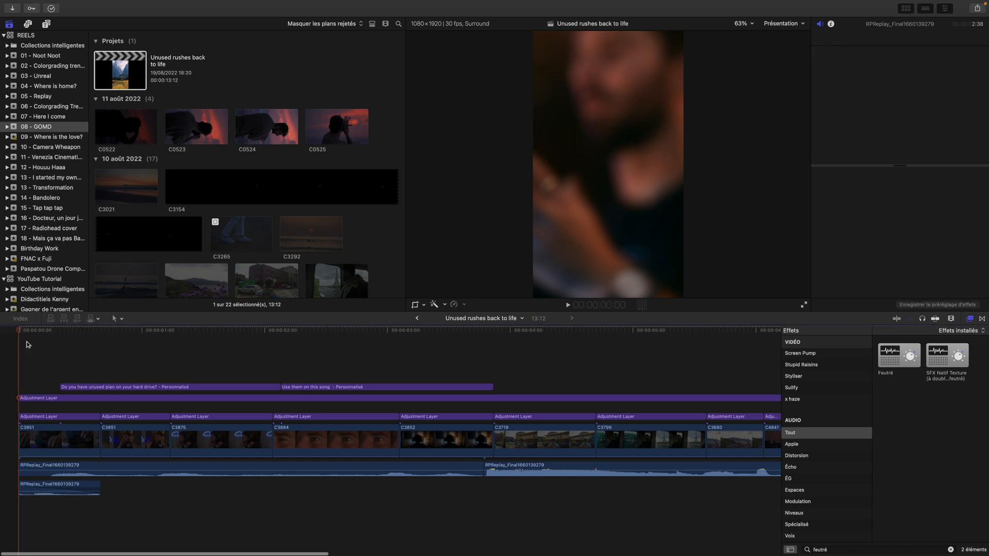
drag(22, 332, 58, 333)
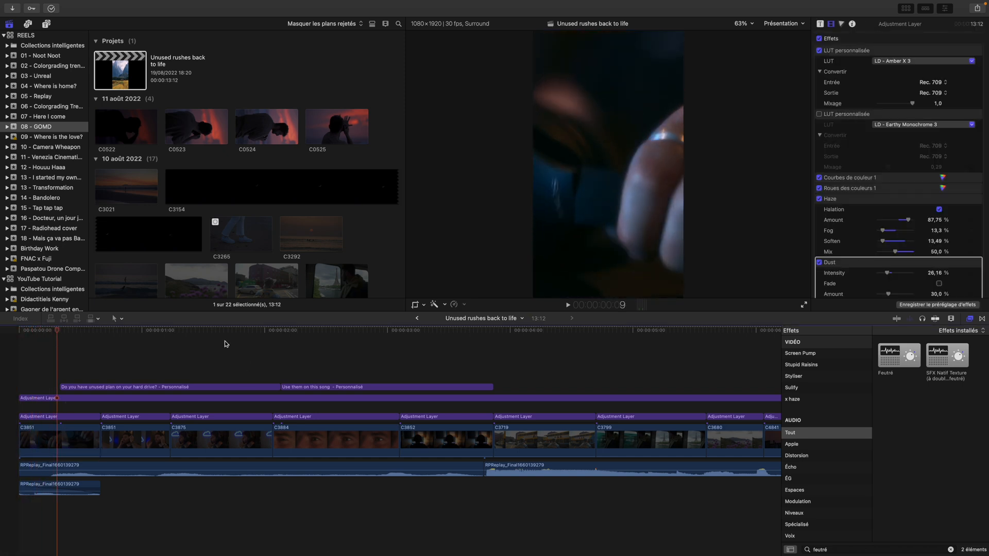
drag(64, 330, 313, 338)
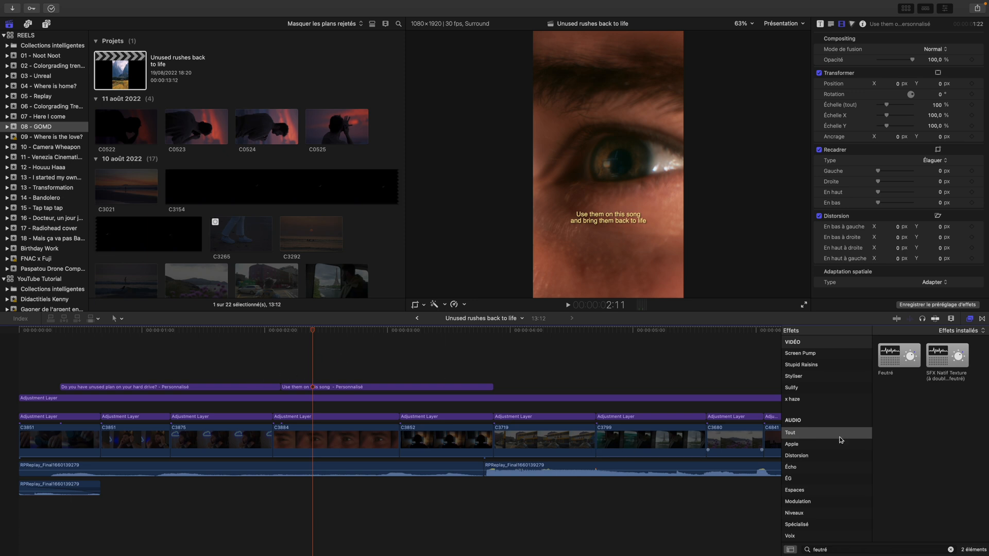
Hide the effects browser and scrub through the shots after the titles to 5:10 in clip C3799
scroll(530, 412, right, 3)
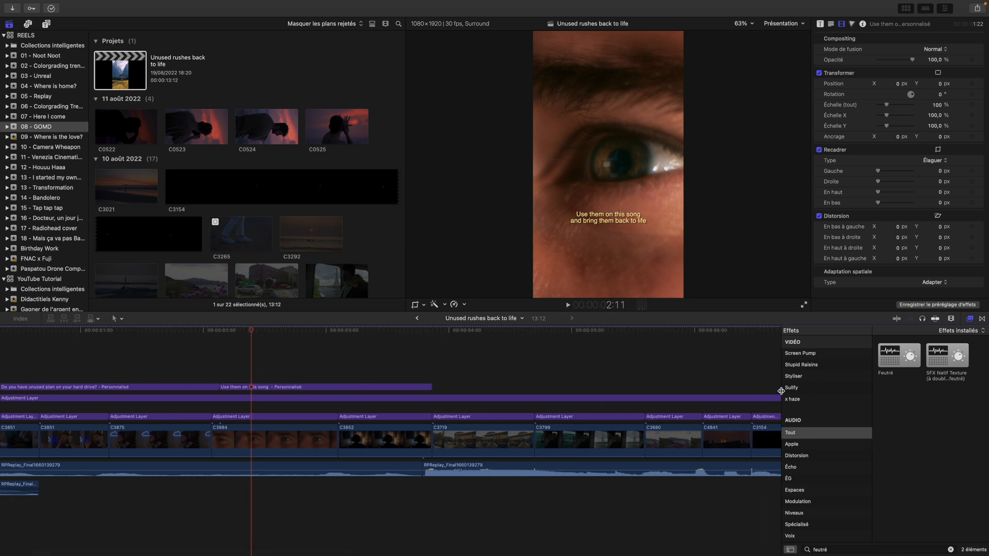
click(970, 319)
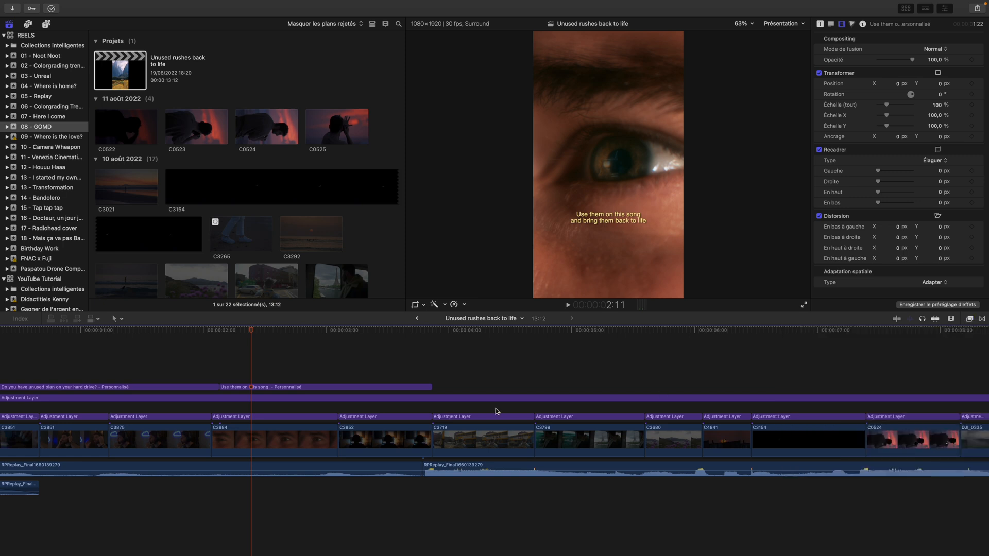
scroll(534, 413, right, 3)
drag(184, 335, 546, 356)
scroll(556, 370, right, 9)
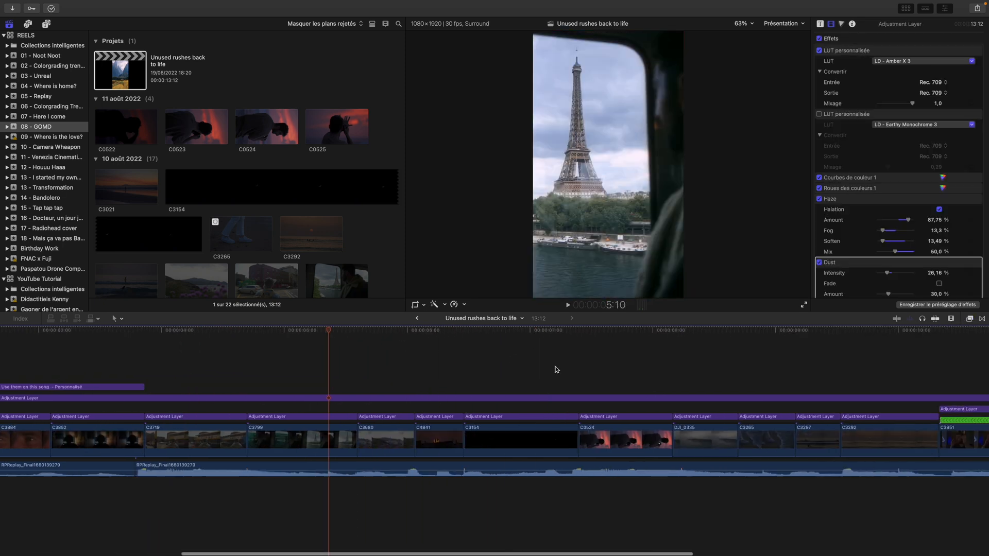
Scrub through the reversed closing clip C3851 from 10:19 to 12:10
scroll(555, 369, right, 10)
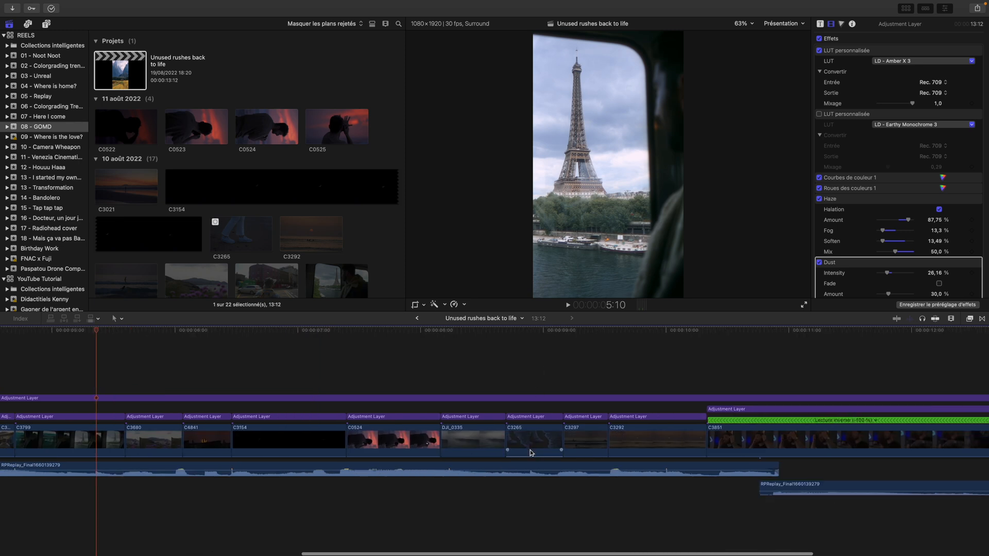
scroll(531, 453, right, 5)
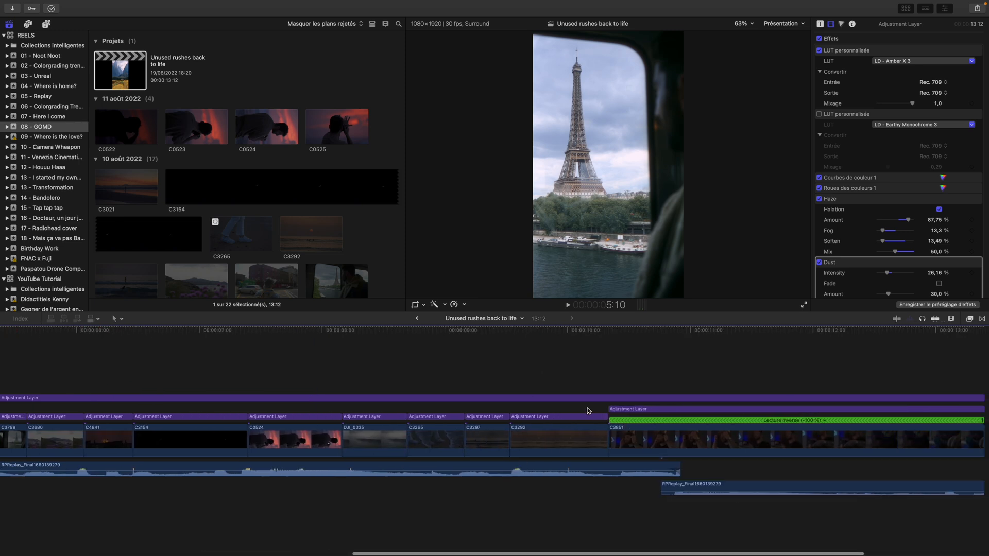
scroll(585, 395, right, 5)
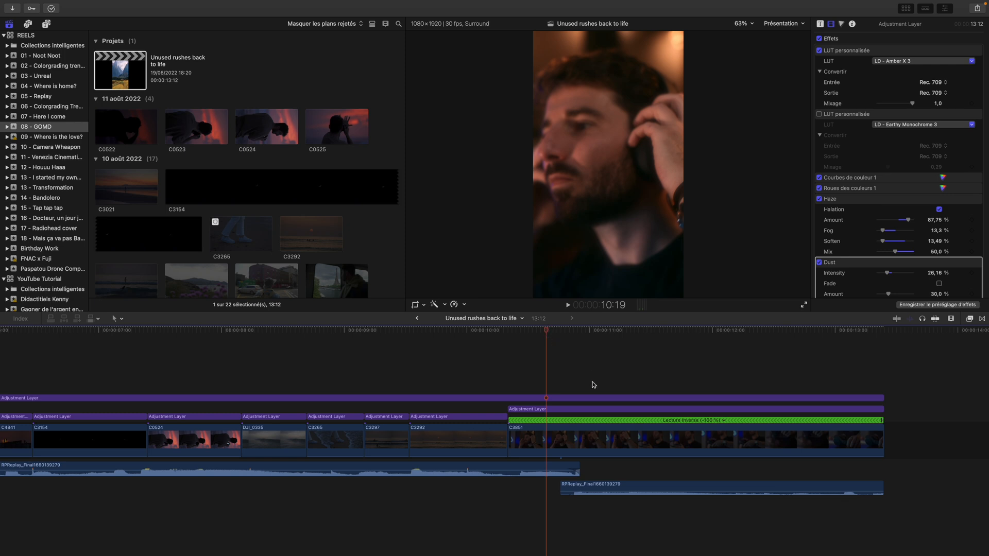
scroll(553, 340, left, 1)
drag(556, 337, 624, 353)
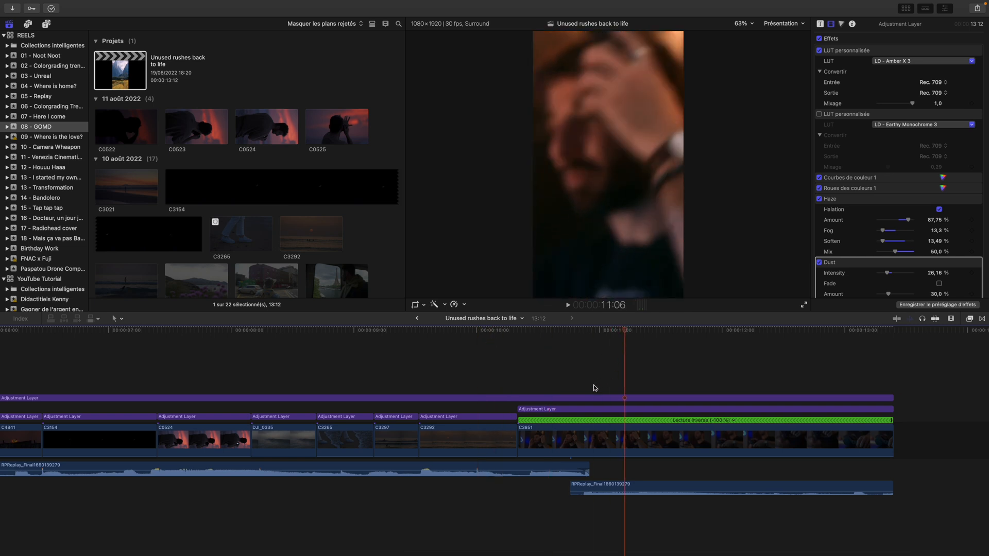
click(683, 332)
click(765, 334)
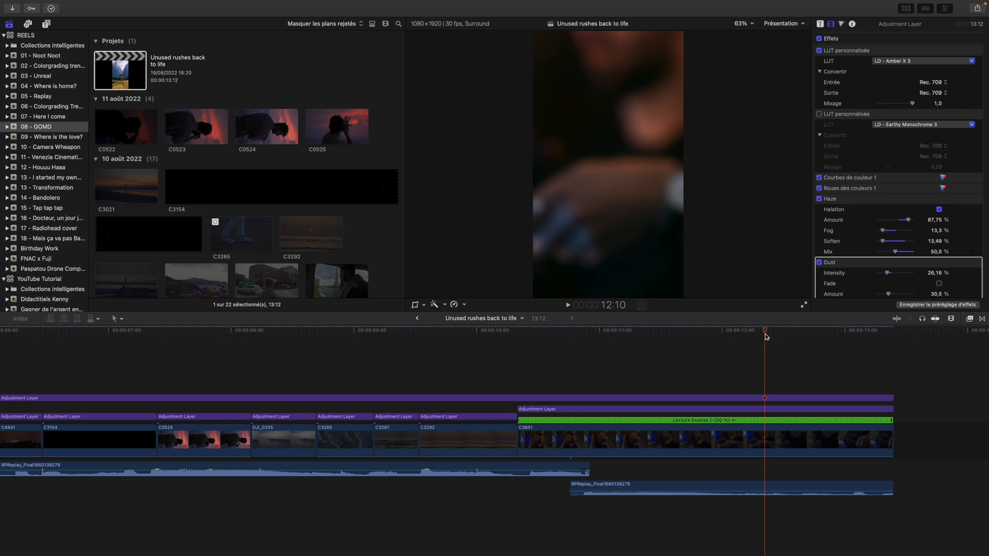
Scrub back and forth across the cut from sunset shot C3292 into the reversed closing clip, stopping at 11:26
scroll(548, 357, left, 10)
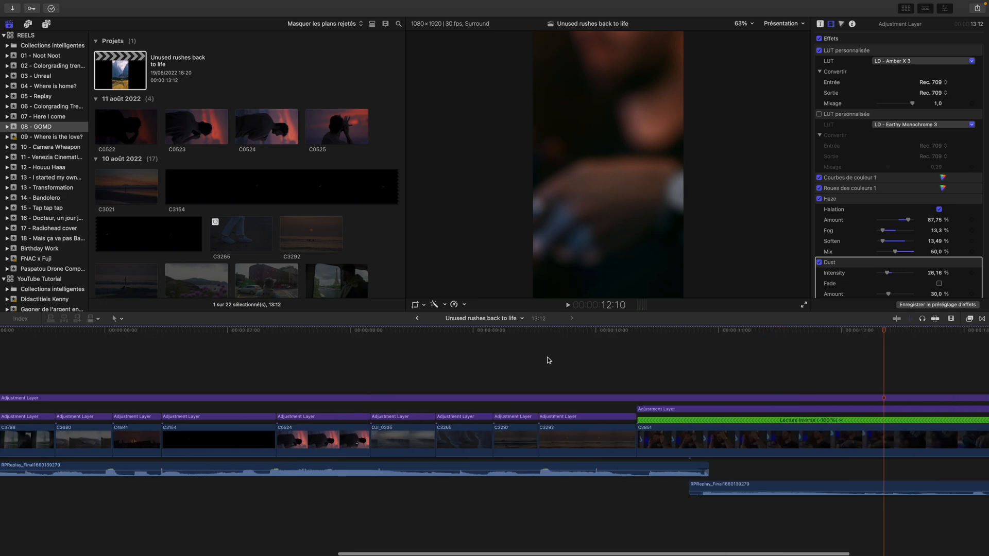
scroll(547, 366, right, 2)
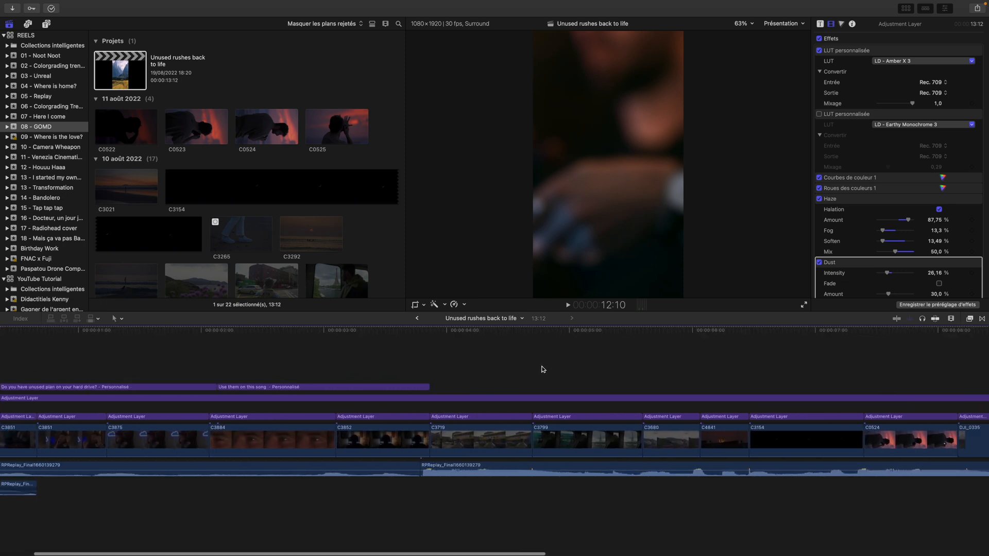
scroll(546, 369, right, 10)
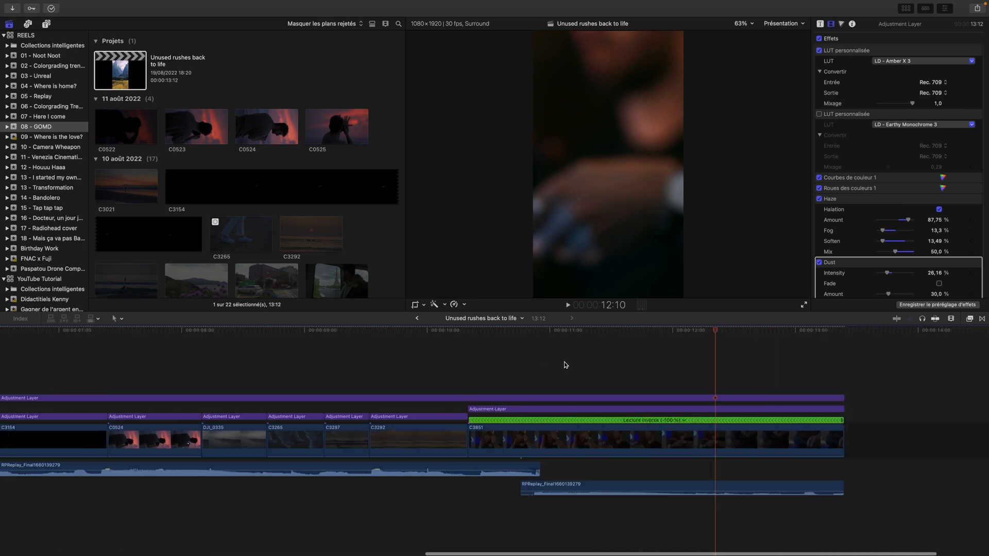
click(547, 357)
click(274, 368)
click(547, 377)
drag(546, 331, 388, 353)
click(431, 359)
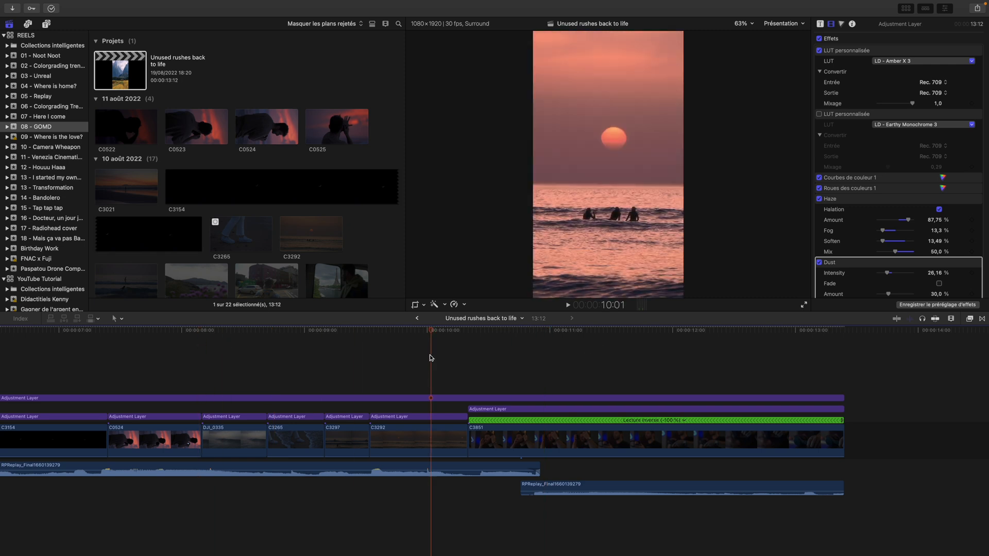
click(317, 334)
drag(316, 334, 656, 359)
scroll(646, 370, right, 3)
scroll(476, 383, left, 8)
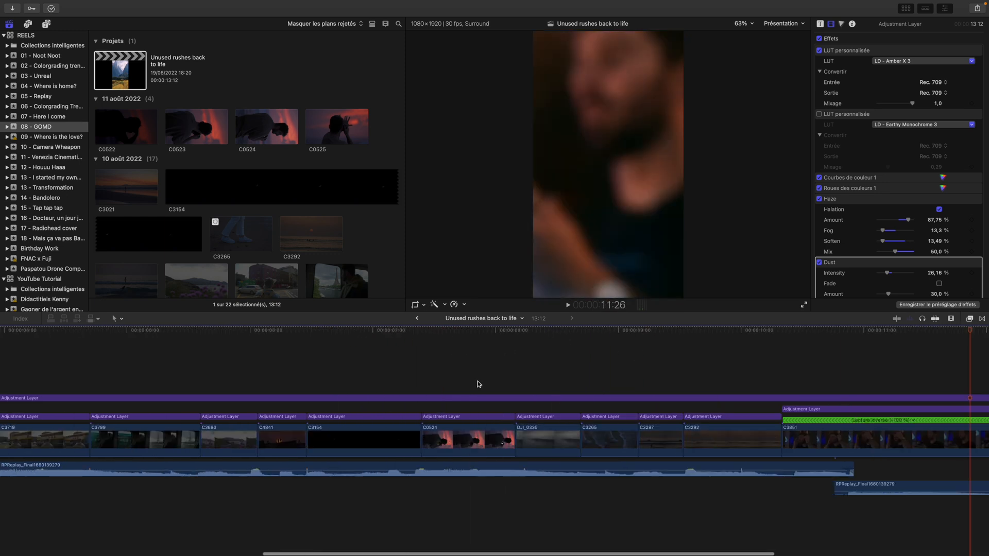
Return the playhead to the first title in the reel's opening, at 1:06
scroll(478, 384, left, 8)
click(67, 372)
key(space)
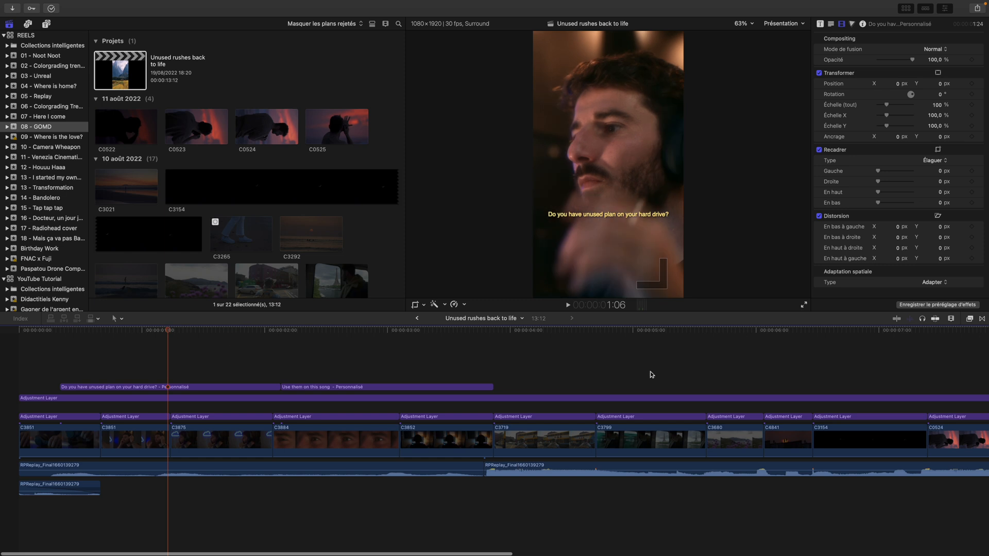
Examine how the clips and audio run from the opening titles to the reversed ending, comparing the reel's start and end
scroll(633, 384, right, 10)
scroll(644, 401, left, 10)
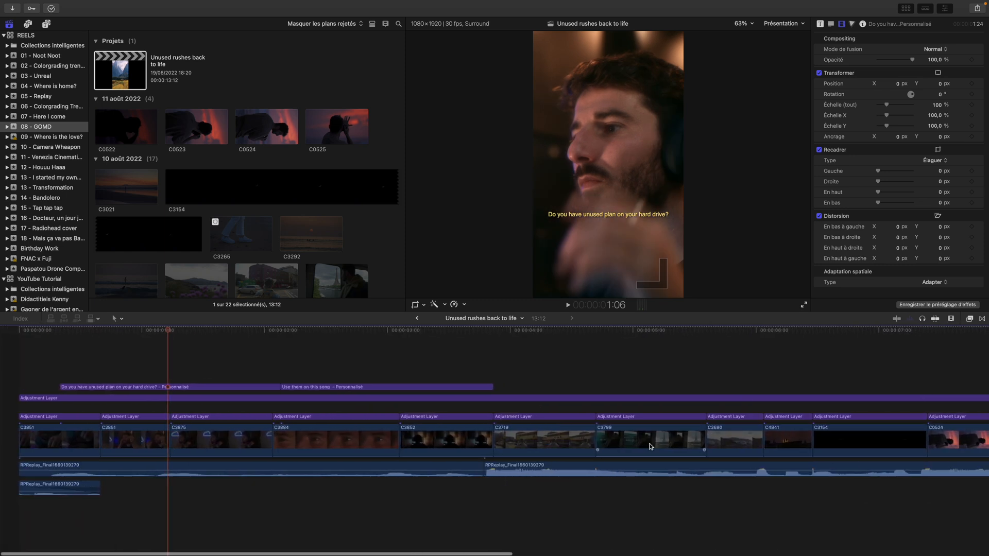
scroll(844, 448, right, 5)
scroll(843, 448, right, 6)
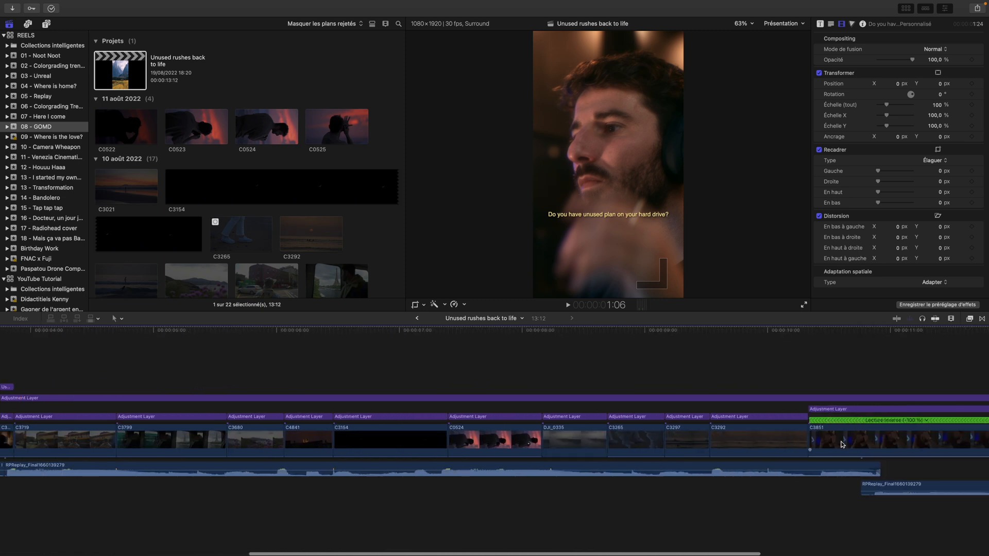
scroll(841, 444, right, 10)
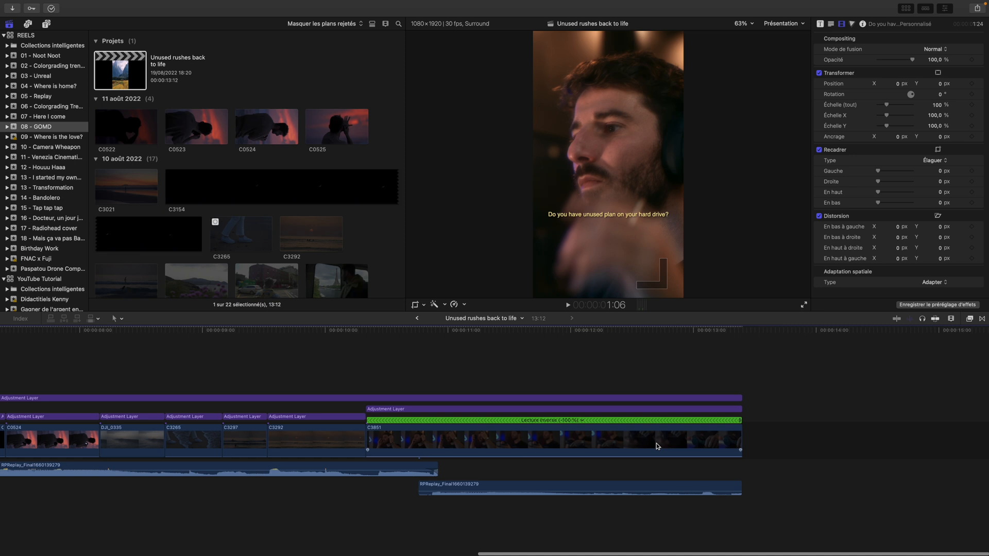
scroll(314, 357, left, 6)
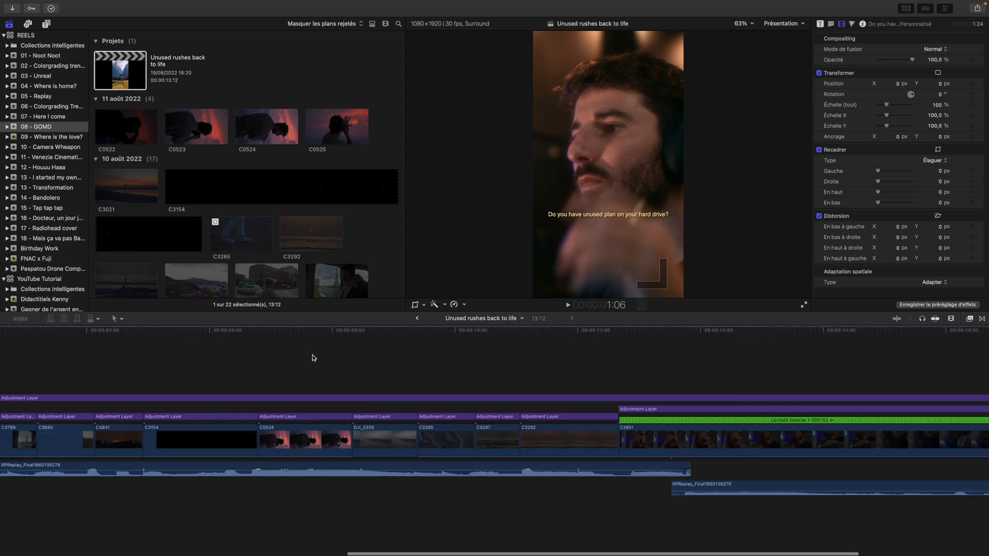
scroll(314, 358, left, 15)
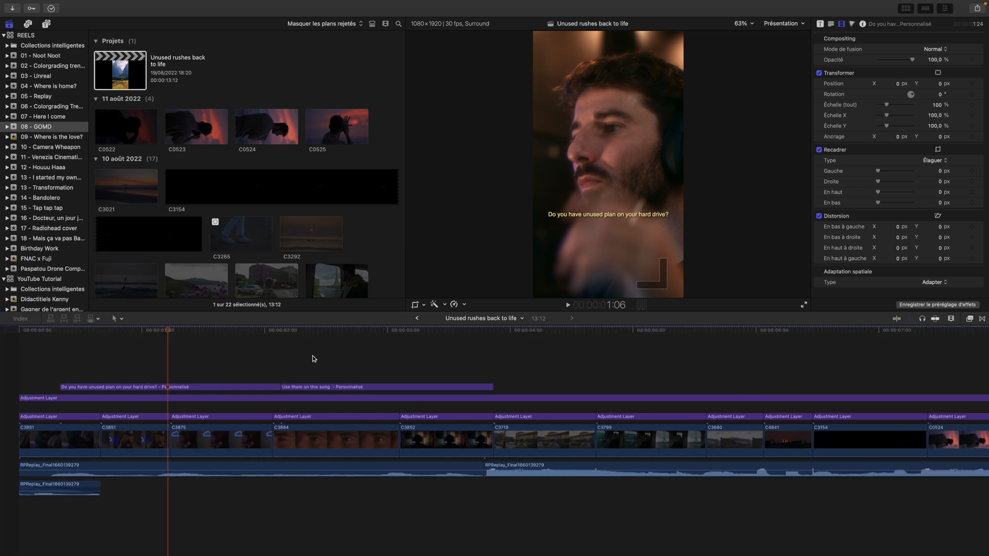
scroll(314, 359, right, 2)
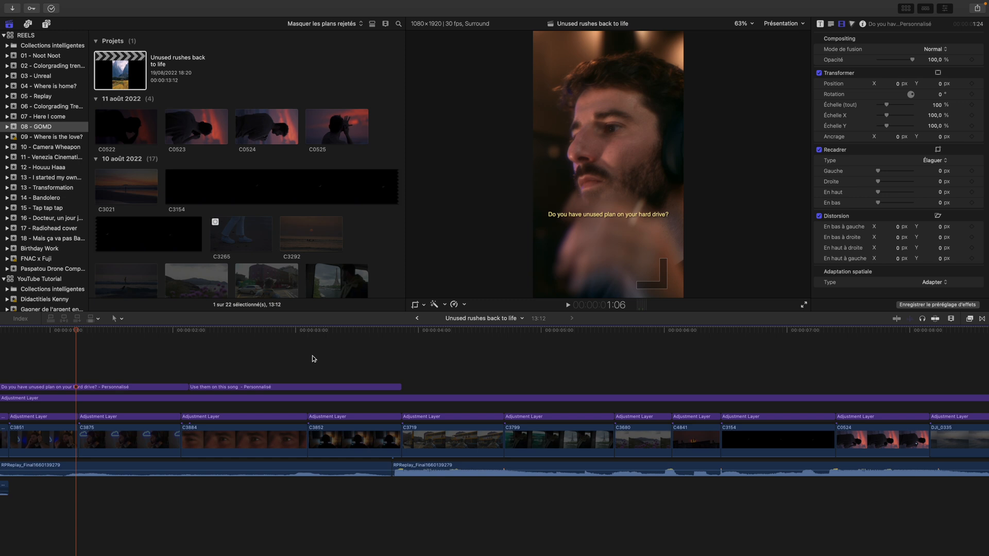
scroll(313, 359, right, 1)
scroll(443, 380, right, 12)
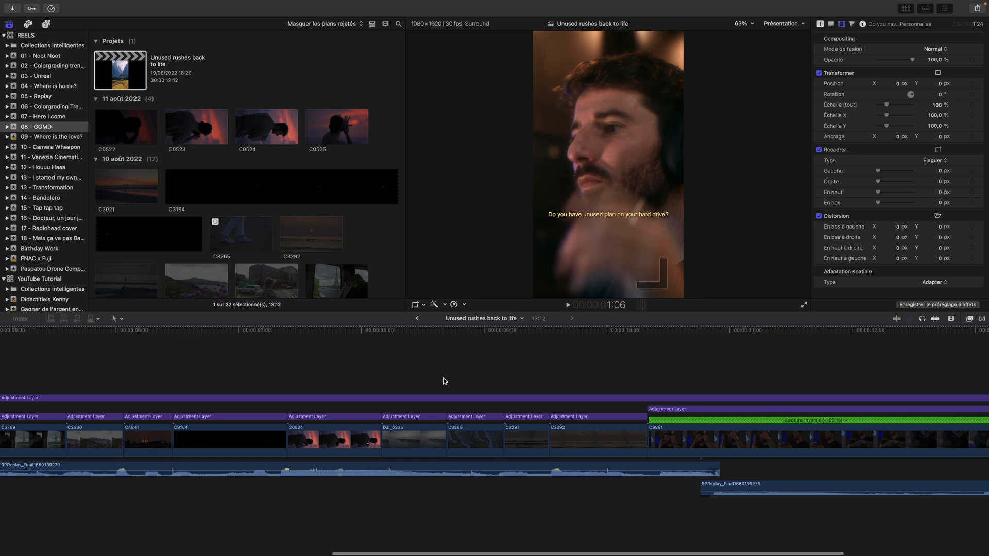
scroll(443, 380, right, 3)
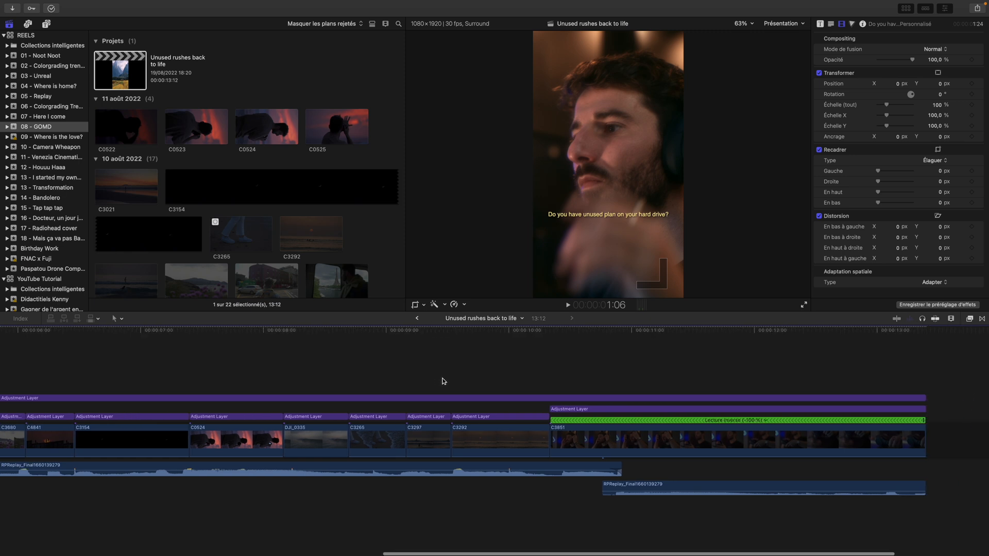
Scrub to 10:05 in shot C3292 and select all shots and their adjustment layers before the reversed closing clip
drag(547, 332, 532, 334)
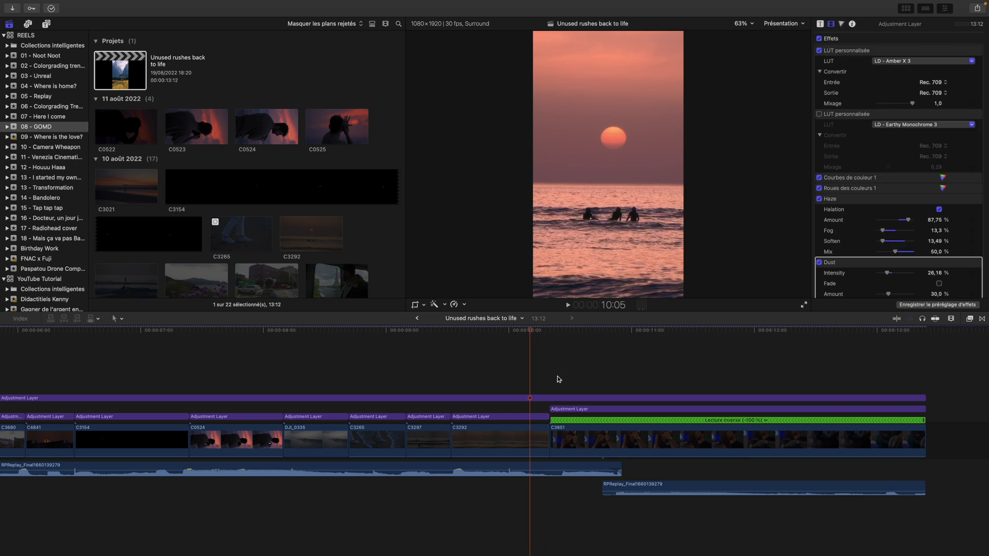
scroll(368, 389, right, 5)
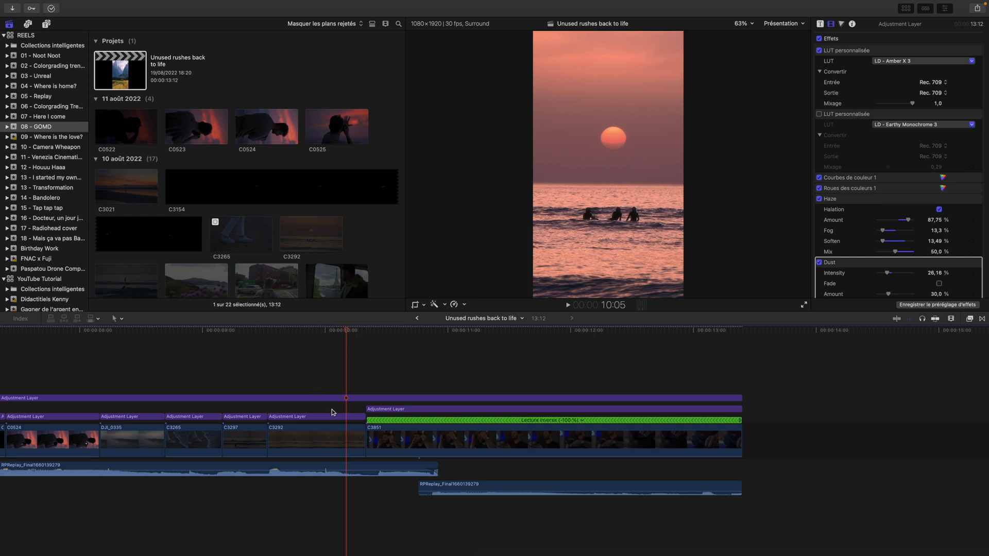
key(super+a)
scroll(773, 360, left, 10)
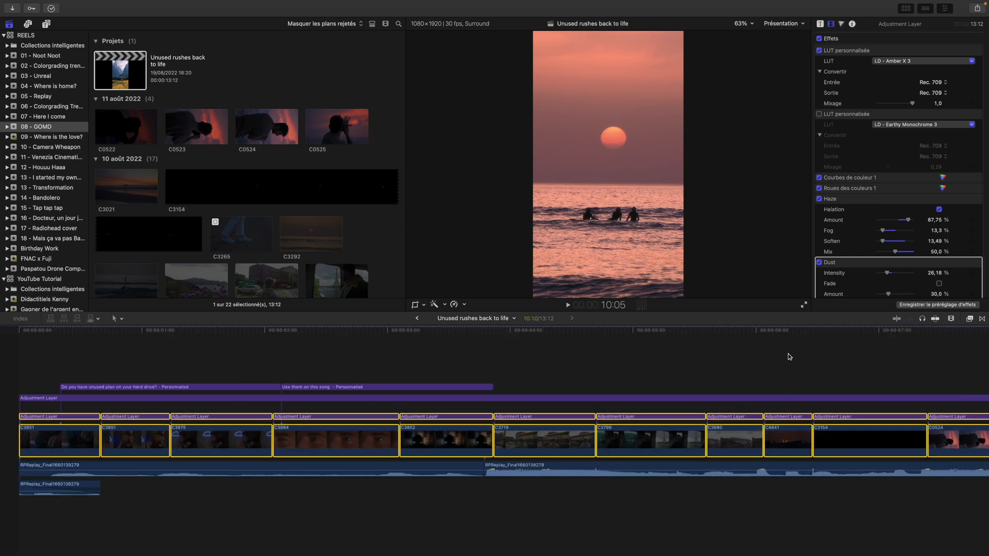
scroll(762, 362, right, 10)
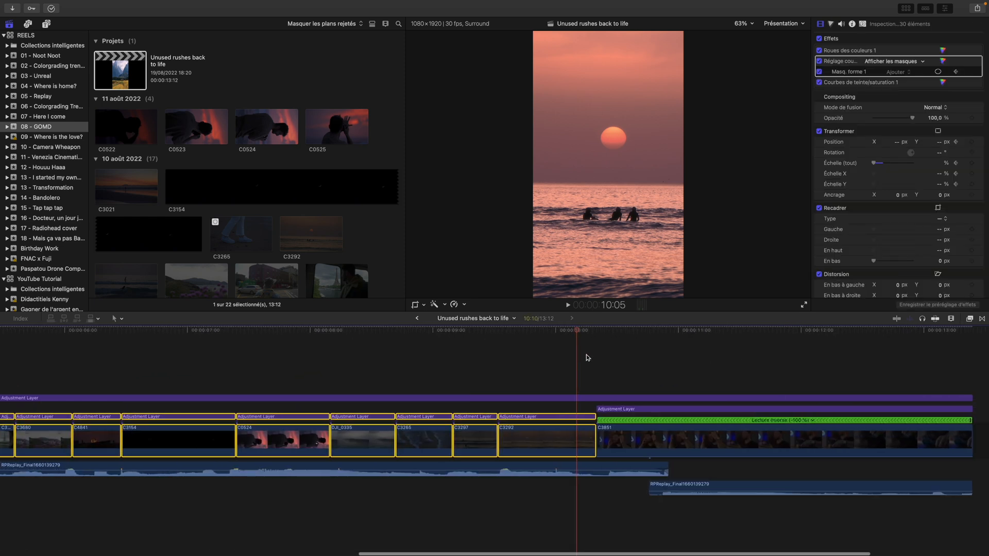
Place the playhead at 10:26 and select both main soundtrack clips to compare their extent with the picture cuts
click(665, 344)
click(638, 465)
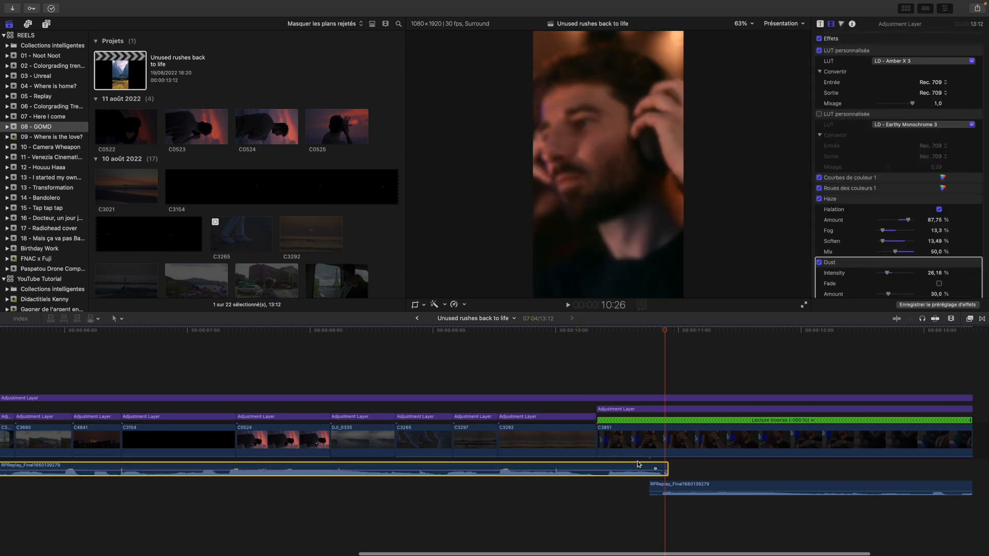
scroll(515, 494, left, 15)
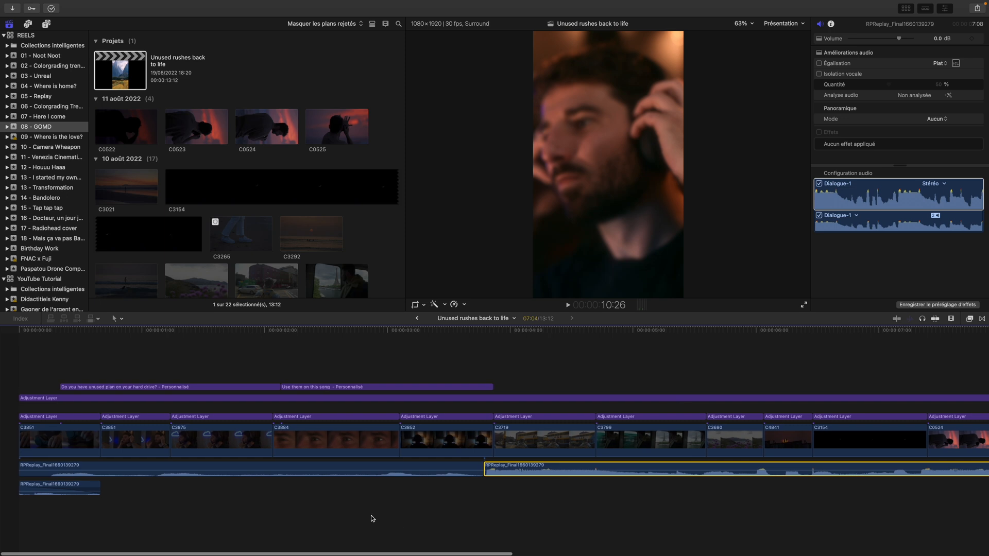
super+click(356, 471)
scroll(572, 447, right, 15)
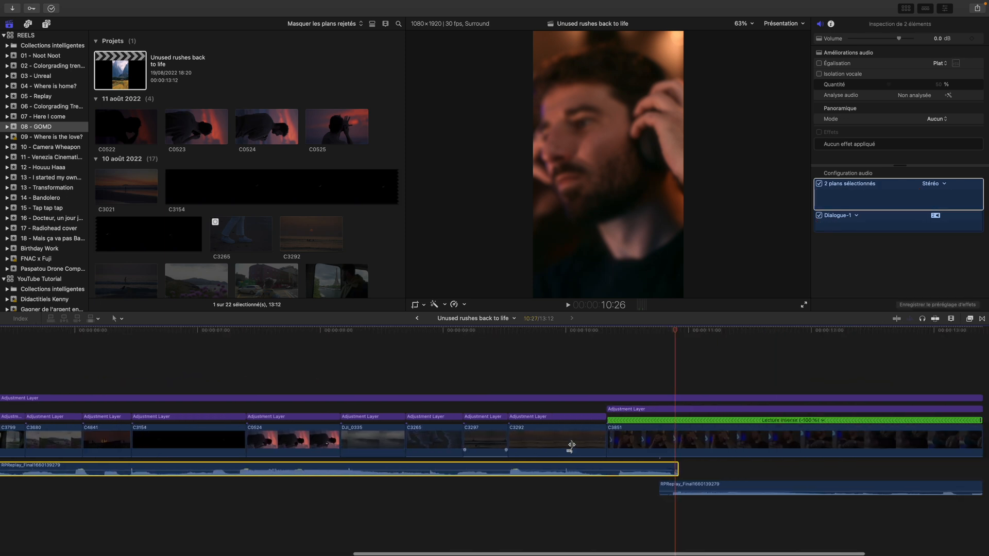
scroll(572, 446, right, 3)
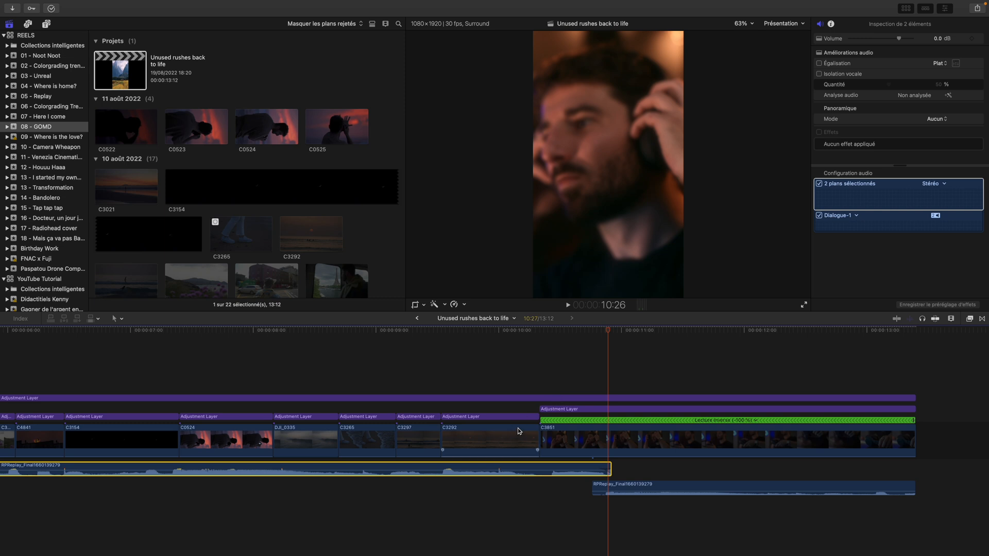
Try extending shot C3292 to the end of the main soundtrack near 10:26, and undo the extension
click(491, 439)
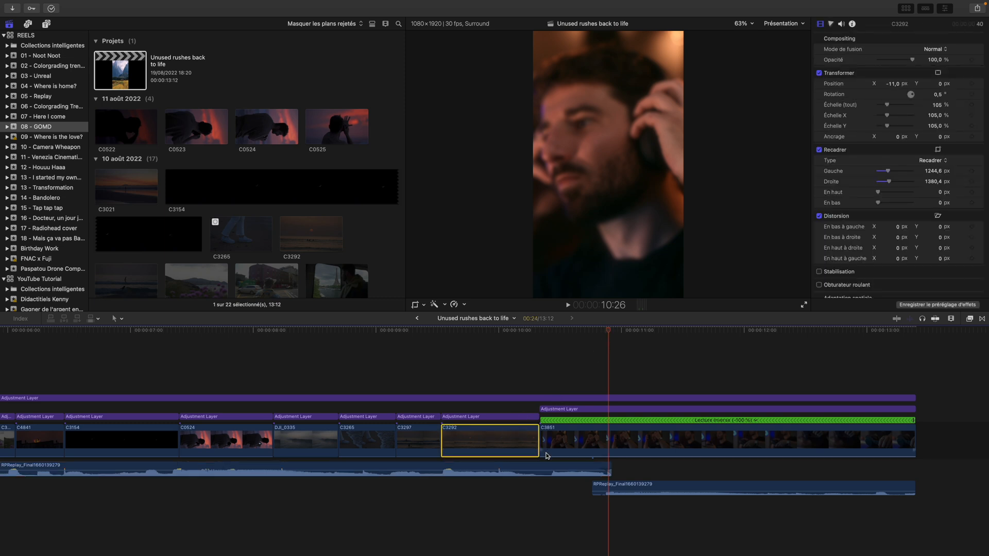
drag(538, 434, 610, 434)
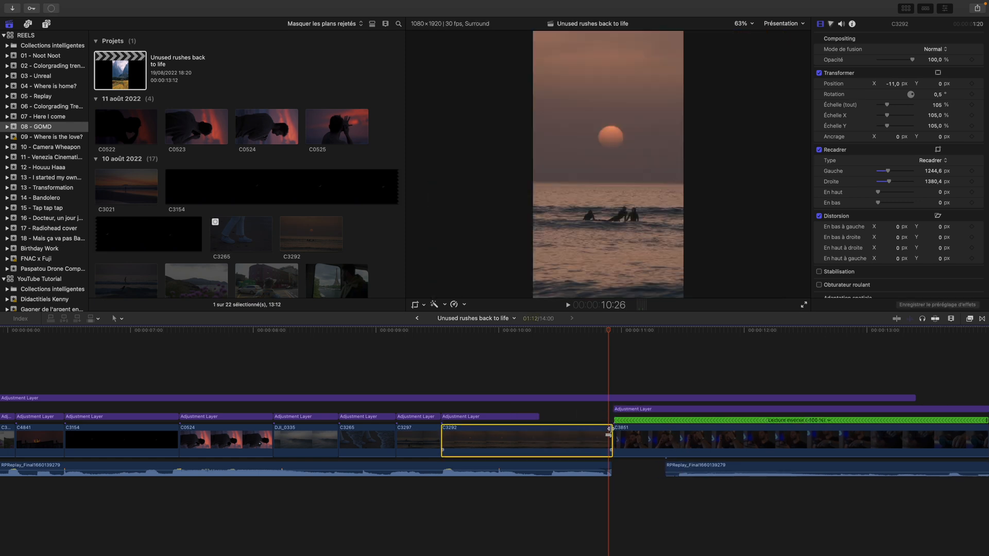
key(super+z)
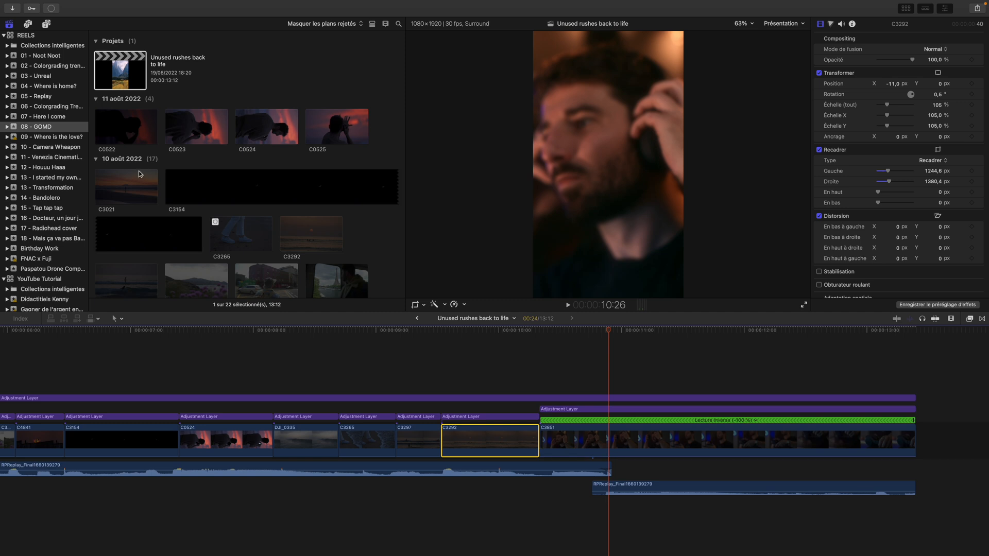
Open the Where is the love? project from event 09 in the timeline
scroll(598, 375, right, 5)
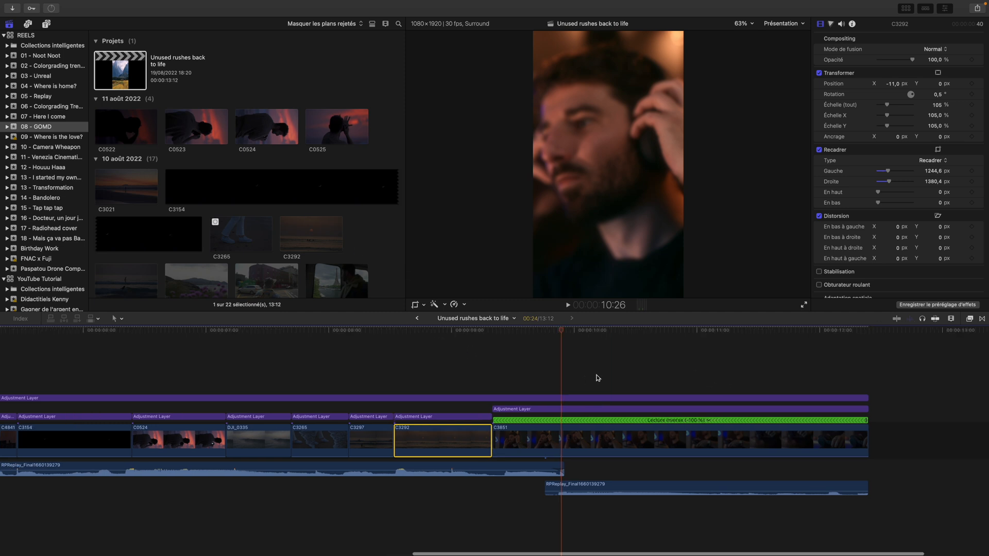
scroll(740, 387, left, 10)
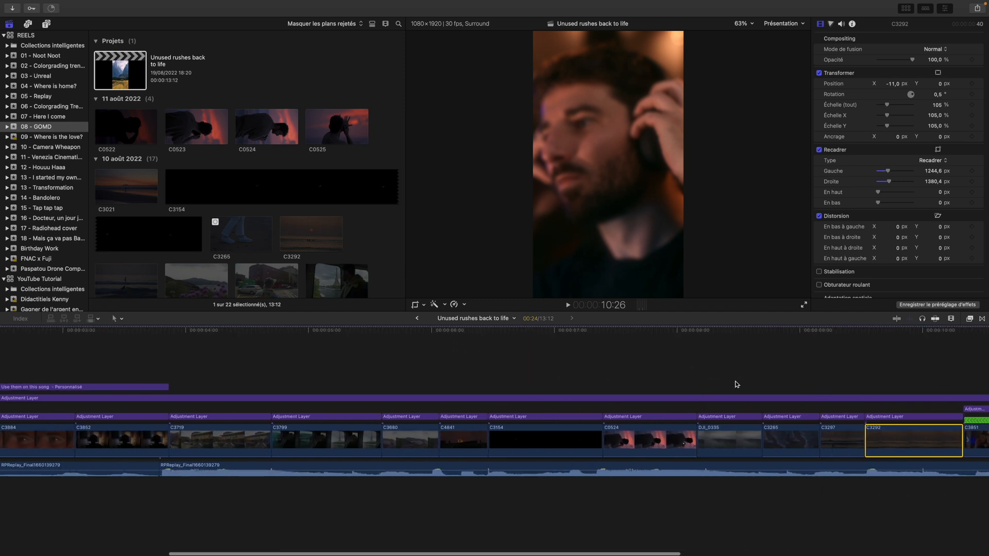
scroll(737, 384, right, 11)
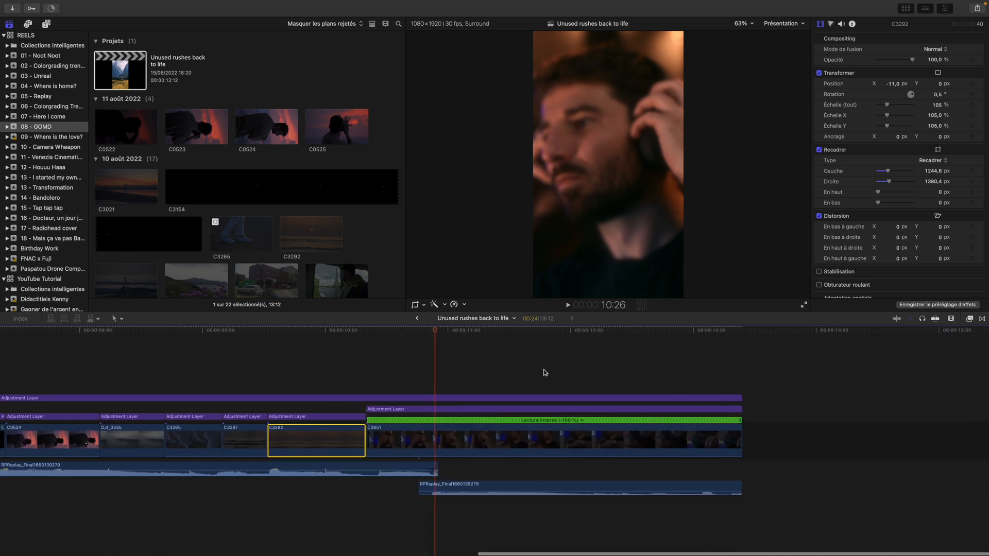
click(59, 138)
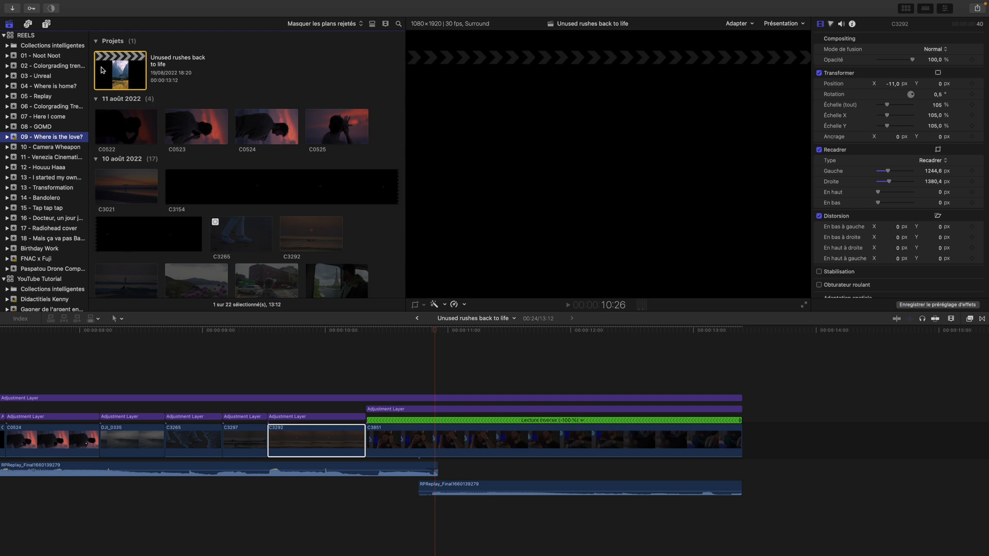
click(174, 72)
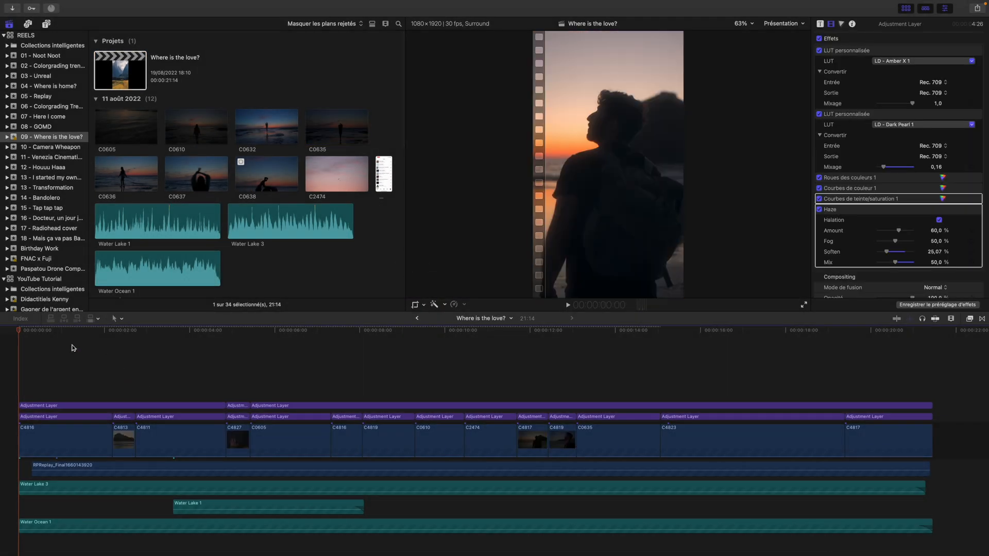
Scrub through opening shot C4816 up to 1:25 and back to 0:27 to examine its movement
drag(19, 331, 53, 333)
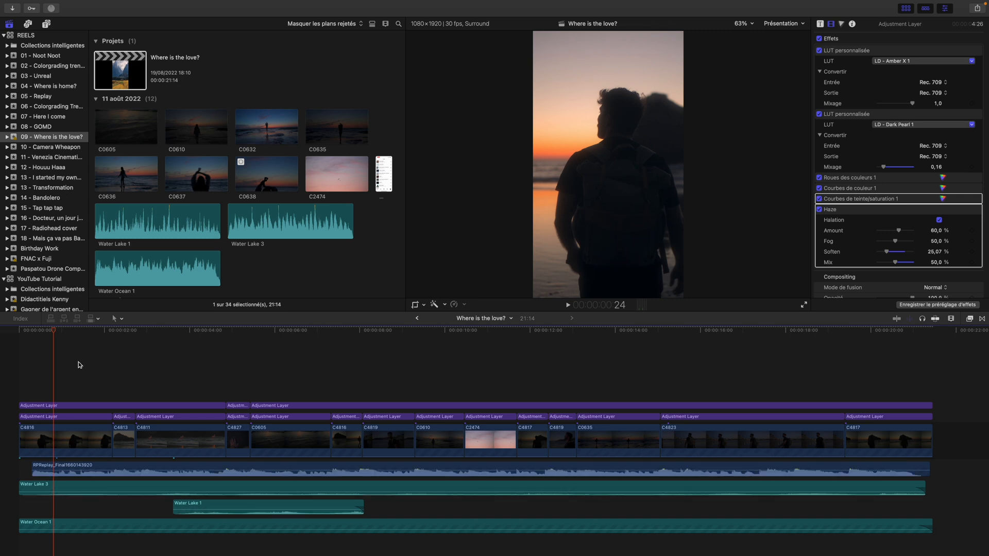
drag(19, 336, 99, 342)
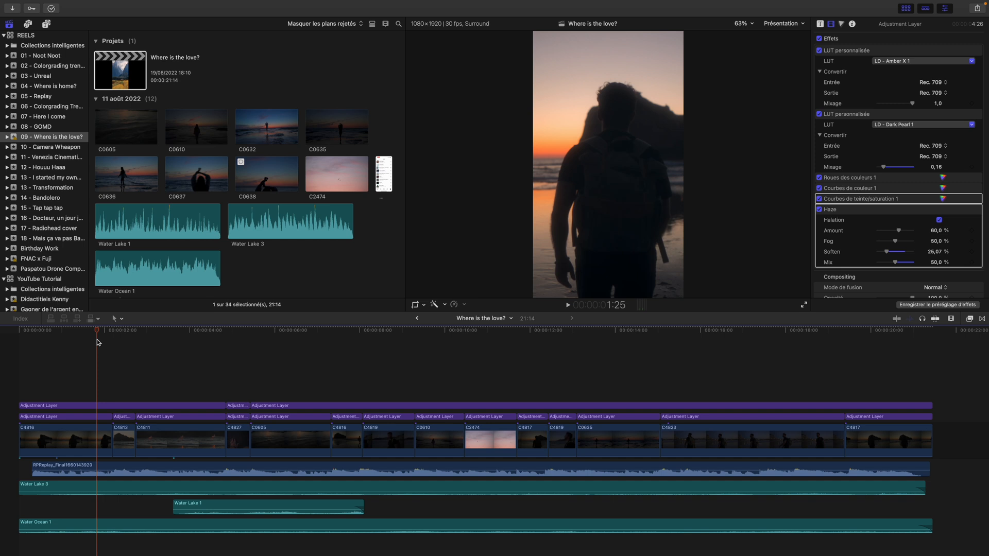
drag(99, 343, 66, 337)
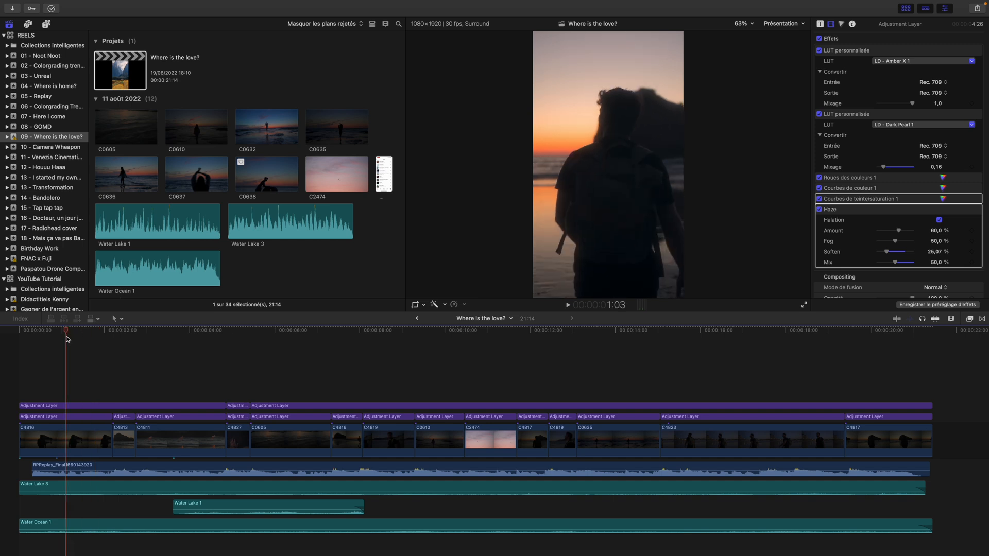
drag(67, 335, 58, 338)
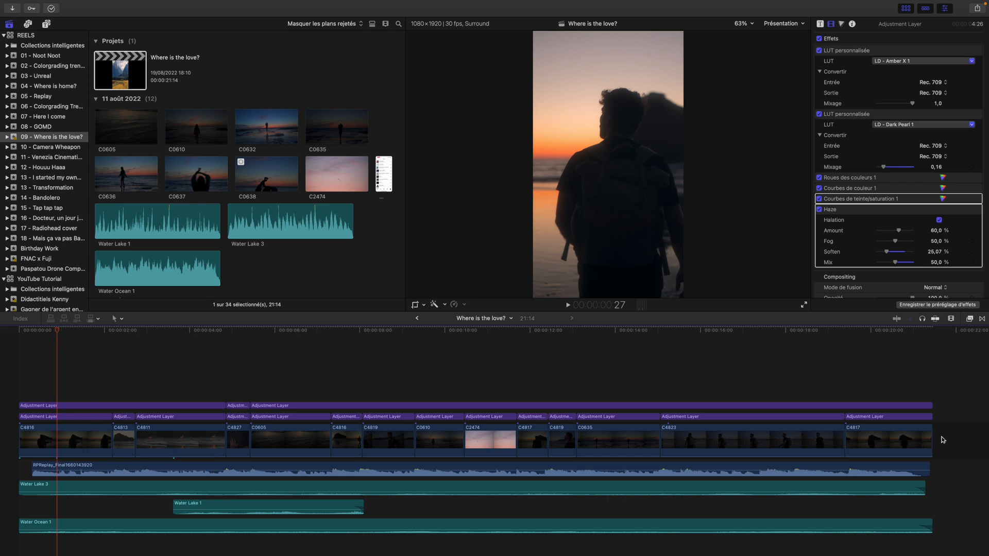
Select all the main storyline shots to review the picture edit, and inspect opening shot C4816 at 1:05
drag(955, 449, 20, 443)
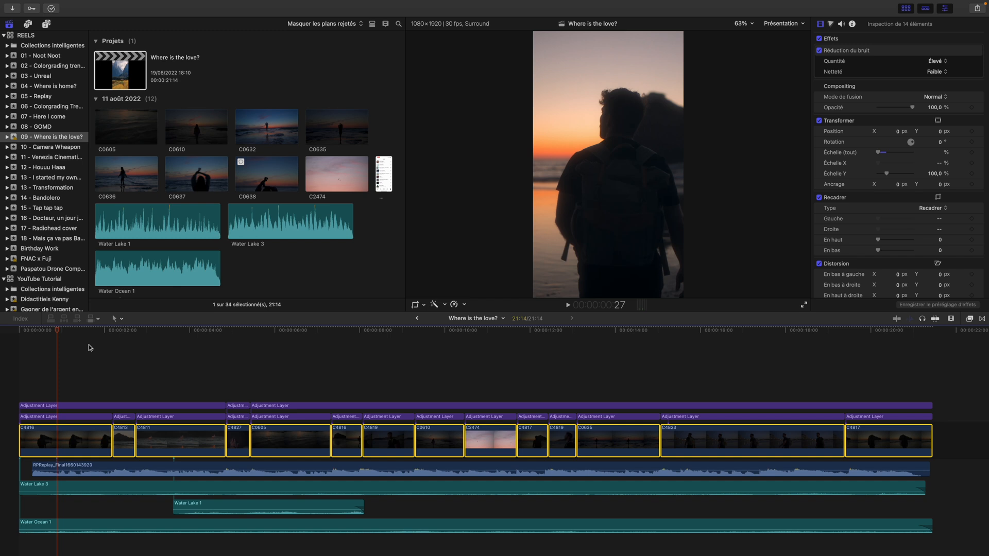
drag(58, 330, 119, 330)
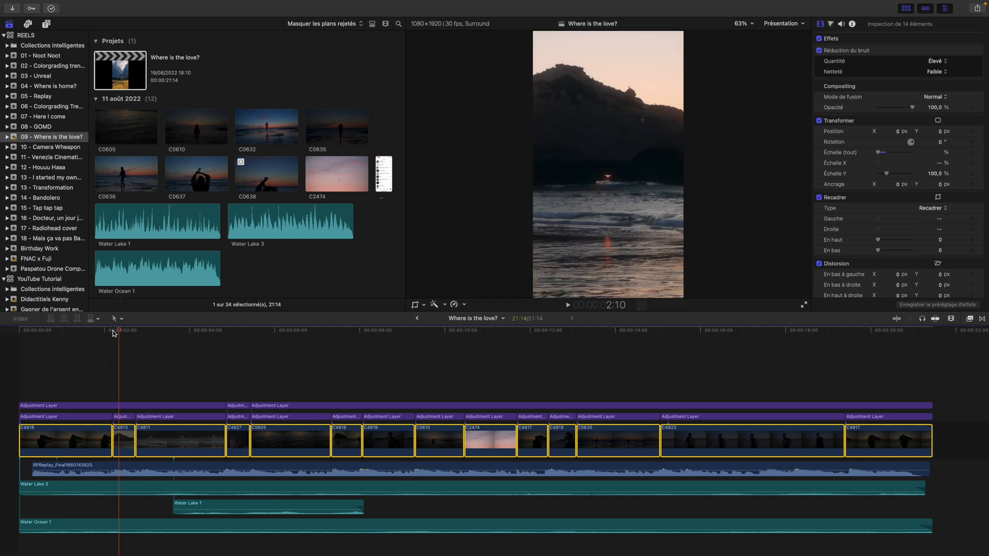
click(70, 357)
click(53, 435)
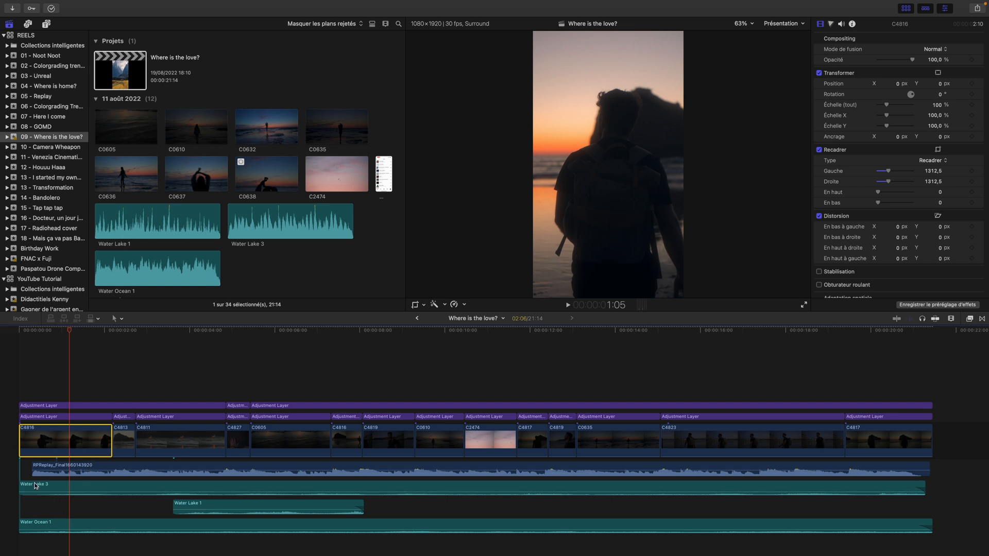
scroll(178, 497, down, 2)
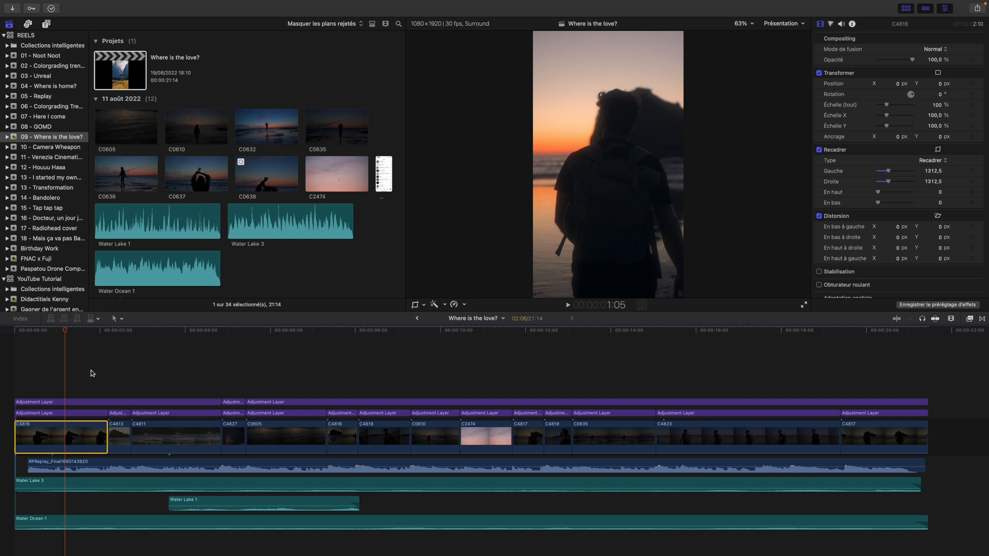
Return the playhead to the project start and select the Water Lake 3, Water Lake 1 and Water Ocean 1 ambience clips
drag(66, 330, 28, 332)
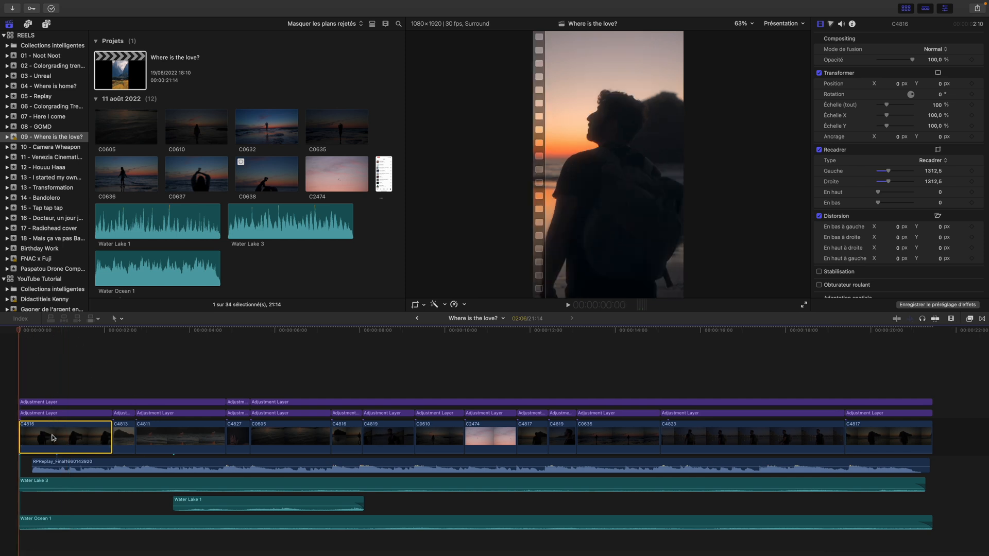
drag(193, 548, 203, 484)
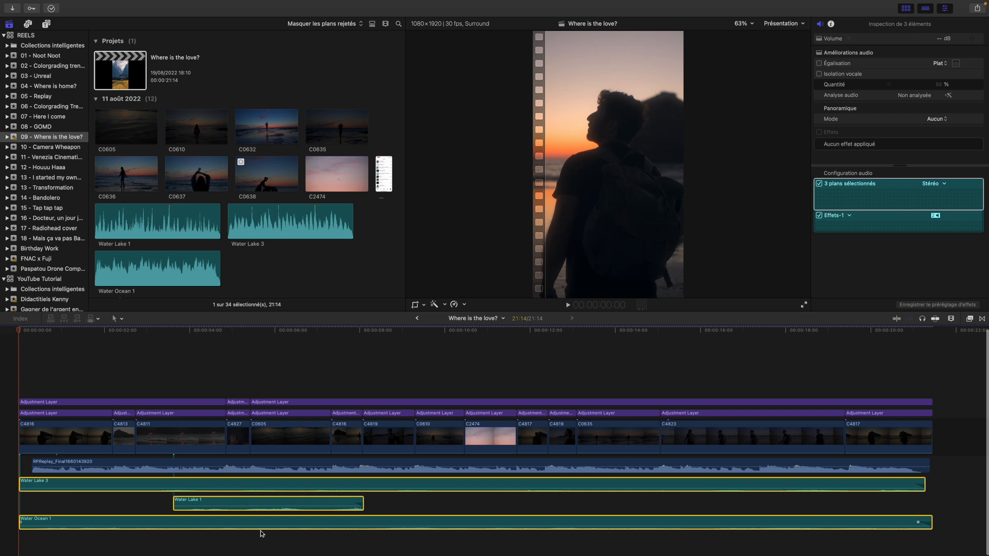
Scrub shot C4811 from 4:18 back to 3:25 to examine the waves where Water Lake 1 plays
click(215, 402)
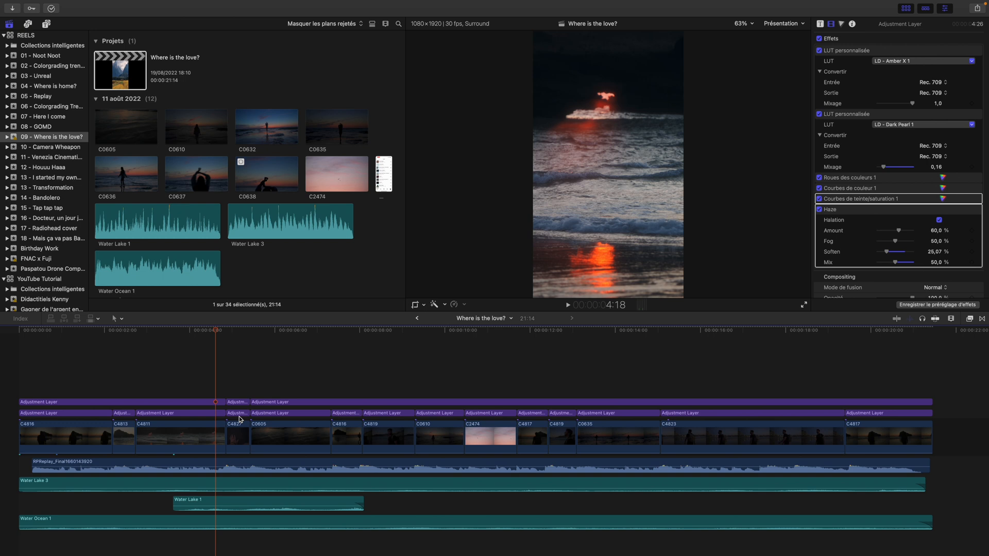
drag(211, 332, 195, 333)
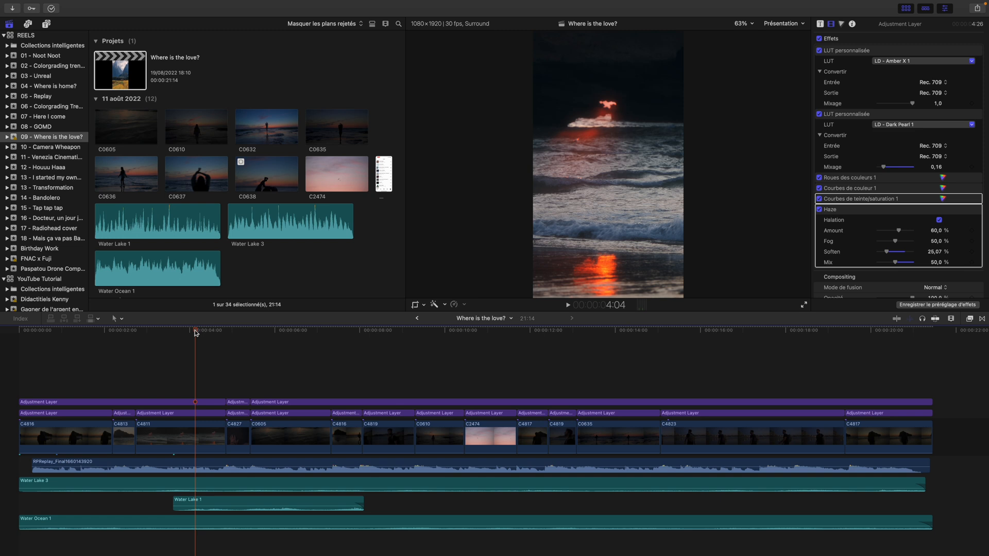
drag(195, 333, 182, 332)
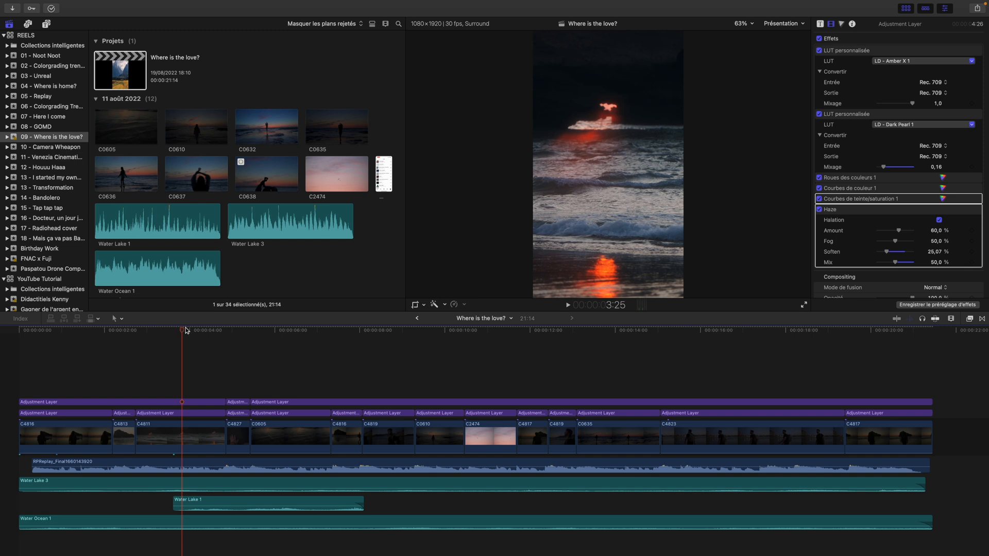
Select the first five shots in turn, from C4816 through C0605, to check each one's duration
click(89, 330)
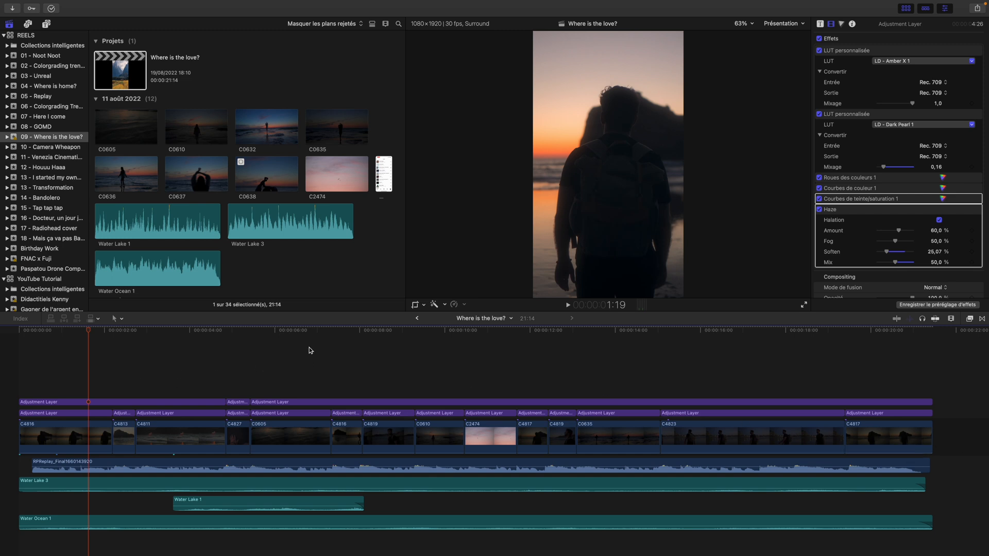
click(96, 330)
click(65, 444)
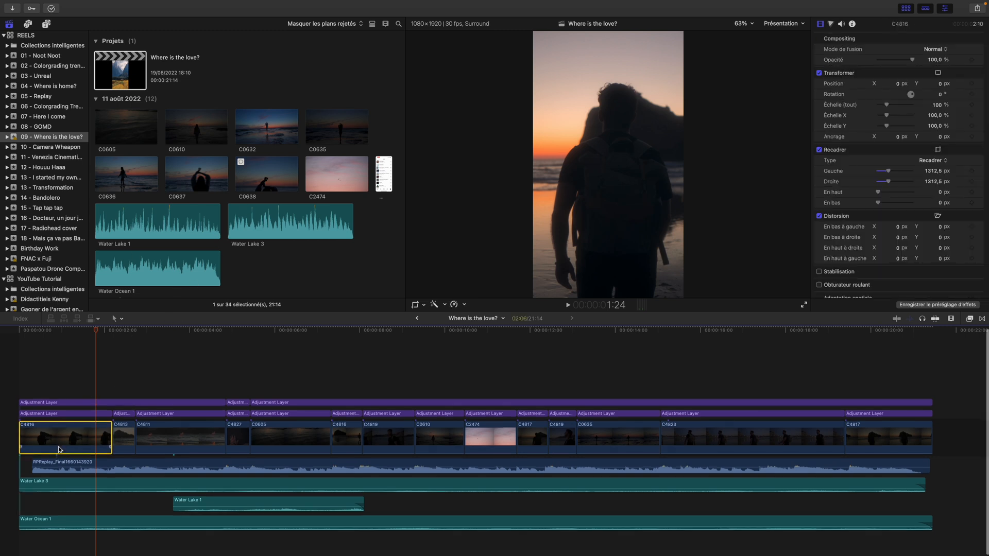
click(115, 403)
click(124, 441)
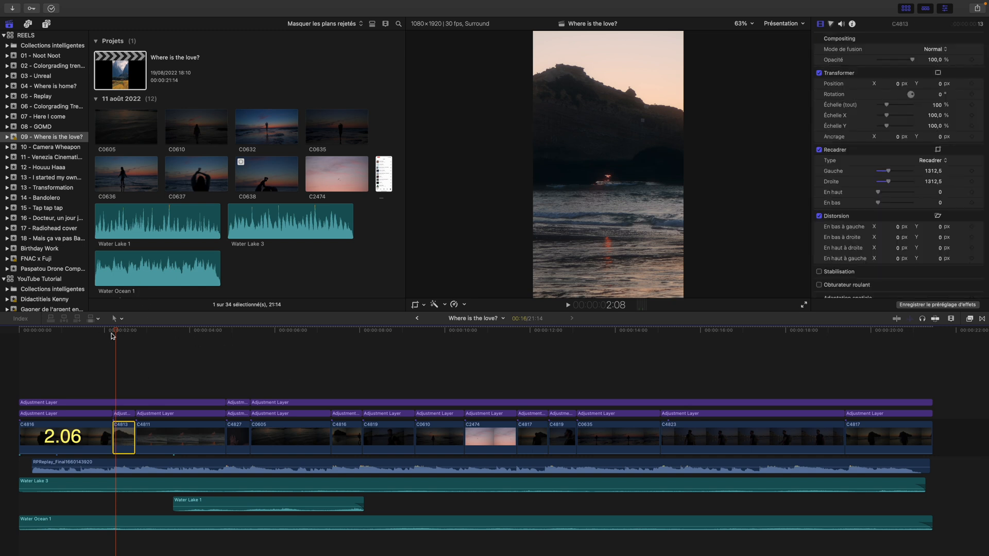
click(163, 436)
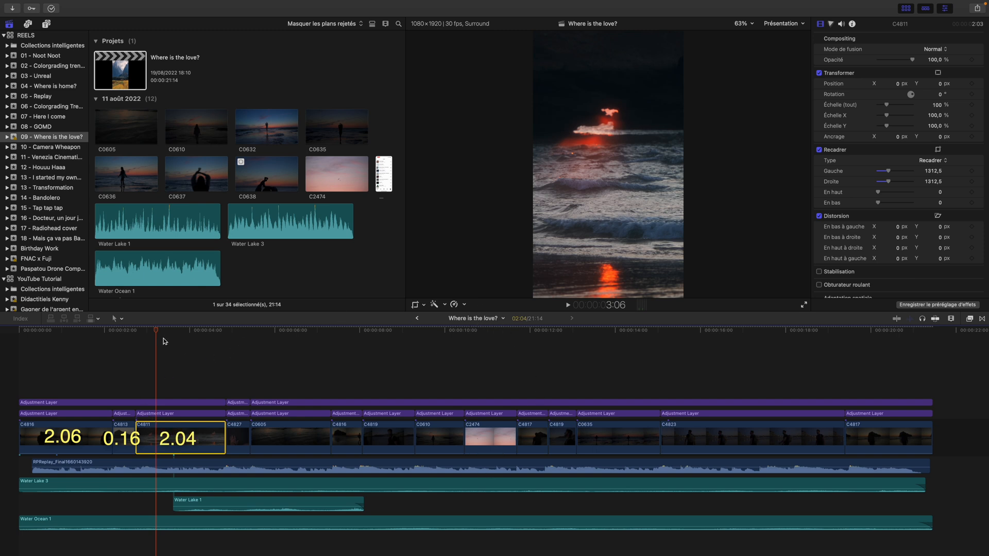
click(239, 438)
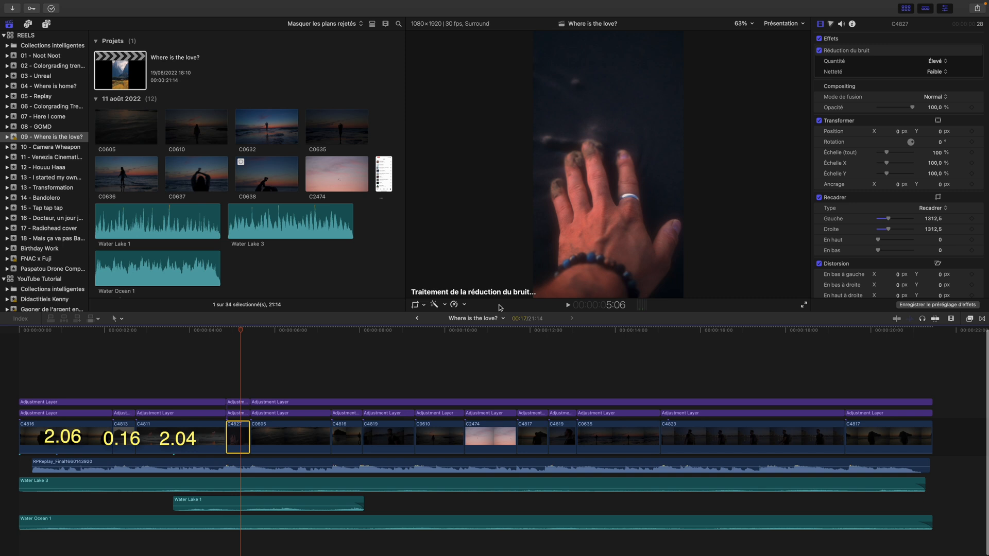
click(307, 431)
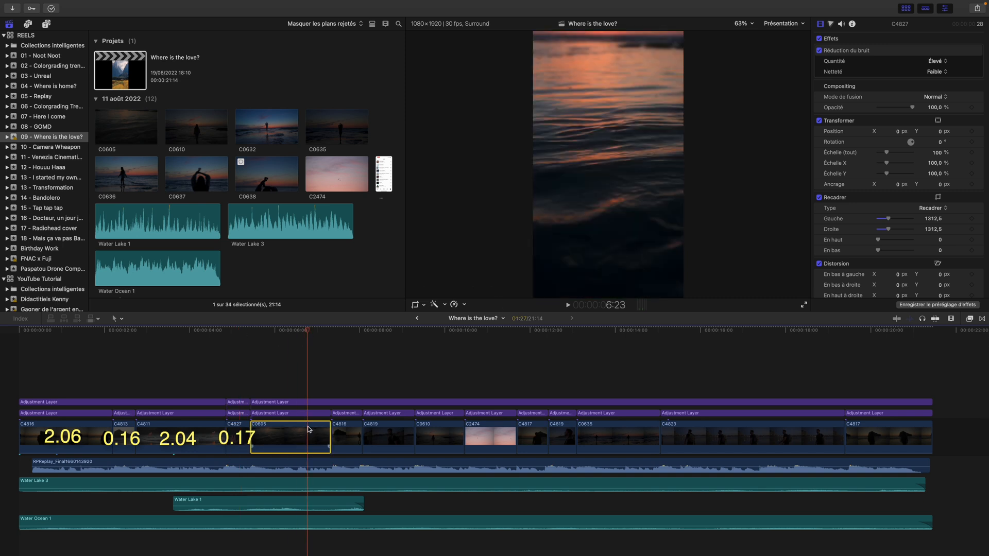
Check the durations of the next eight shots one by one, from the second C4816 clip through C4823
drag(307, 331, 346, 331)
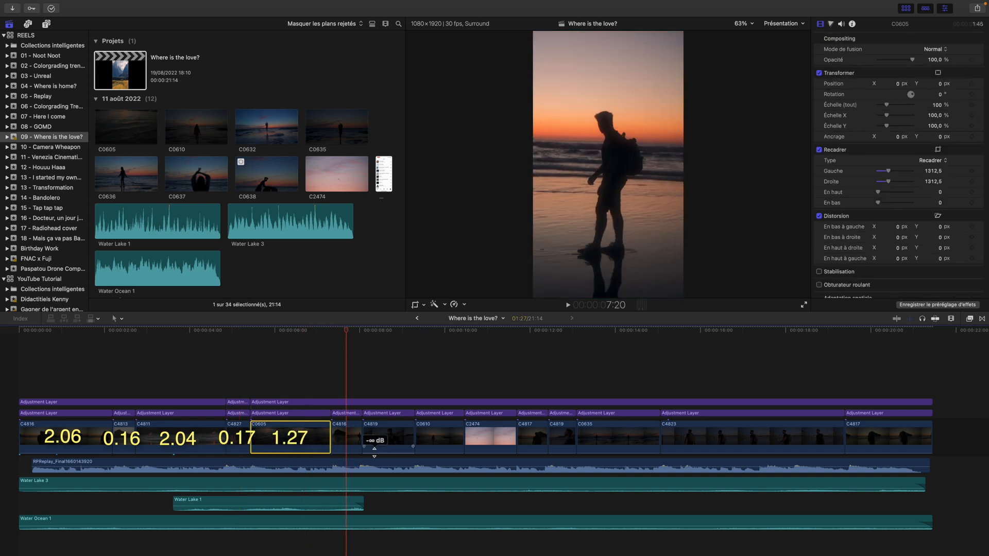
click(340, 436)
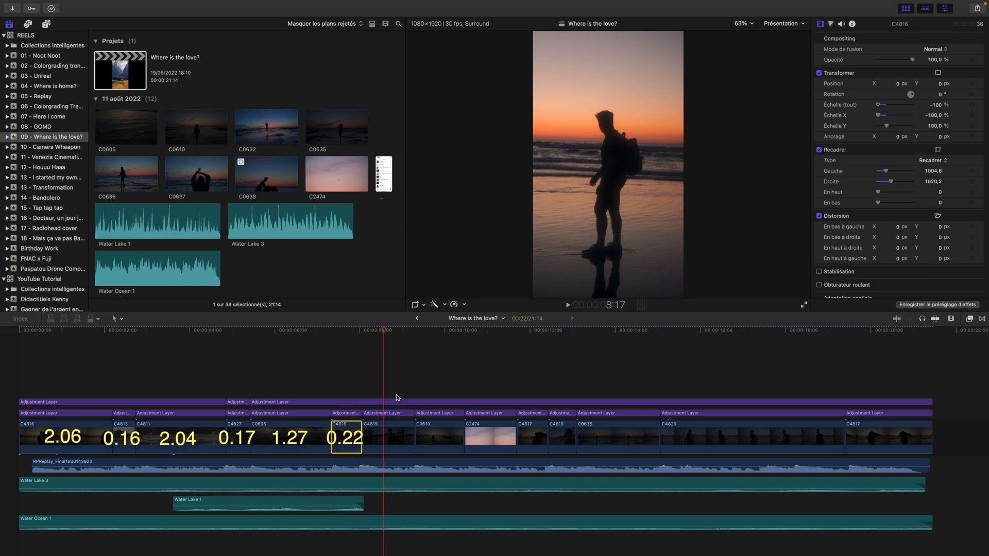
click(393, 435)
drag(388, 331, 709, 389)
click(431, 440)
click(487, 437)
click(533, 437)
click(560, 437)
click(601, 433)
click(706, 443)
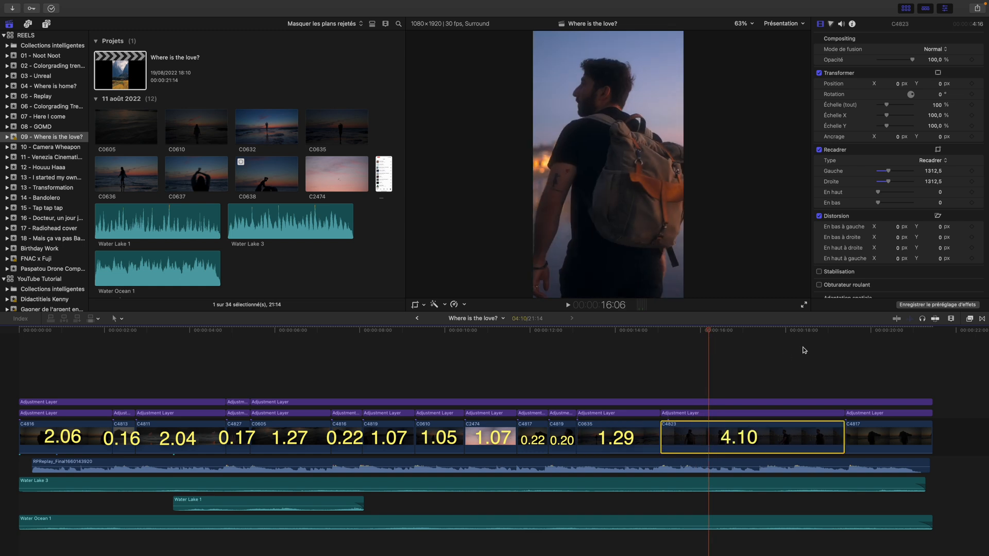
Split shot C4823 at 17:15, compare the durations of the two parts, and undo the split
drag(707, 335, 716, 334)
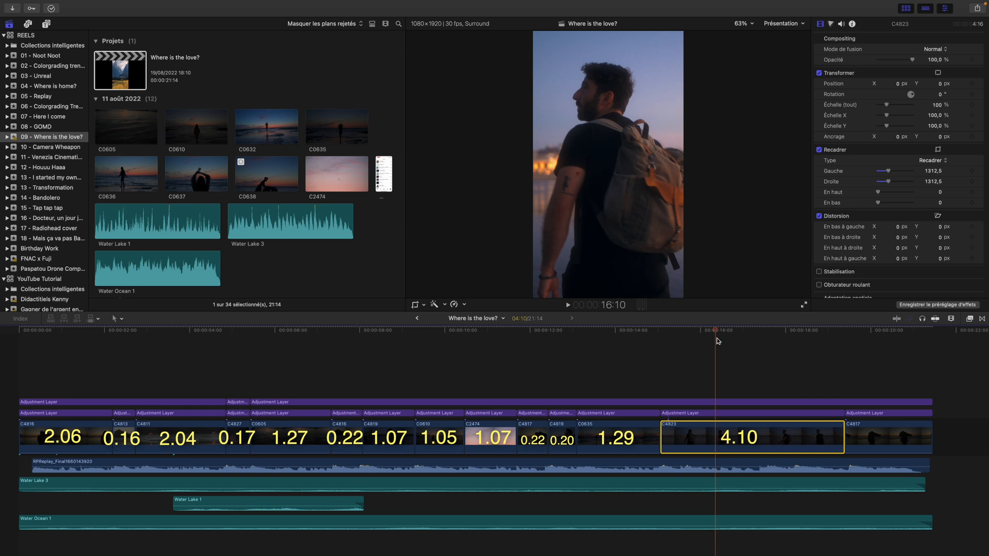
drag(717, 334, 765, 334)
key(super+b)
click(702, 376)
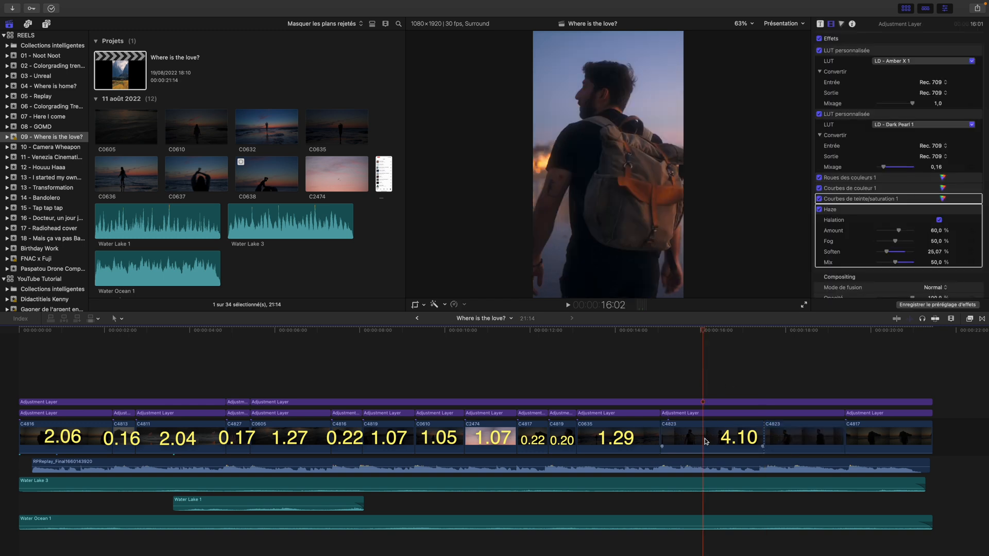
click(706, 441)
click(800, 438)
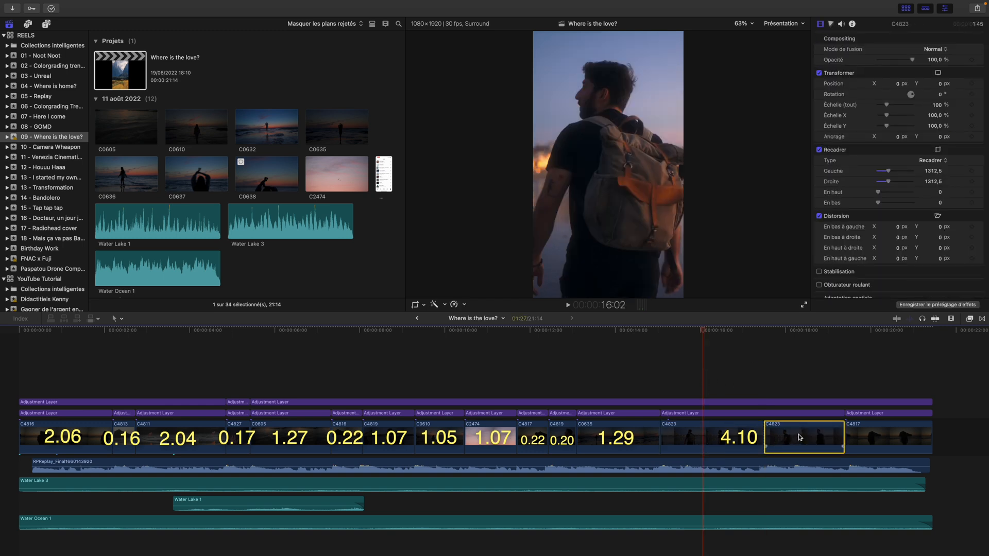
key(super+z)
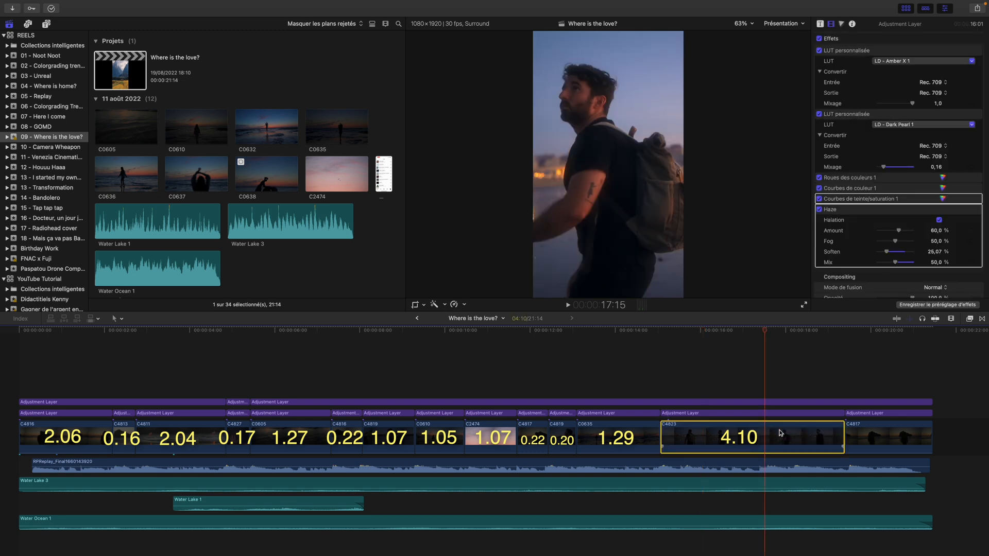
Check the duration of closing shot C4817 at 19:23, and select all shots in the main storyline
drag(766, 335, 861, 333)
click(871, 431)
scroll(874, 376, right, 3)
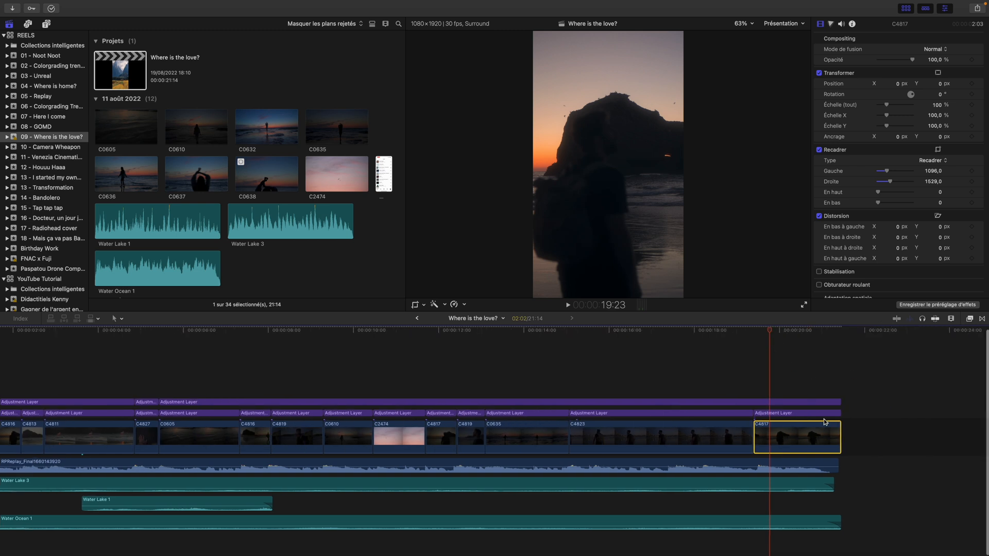
drag(879, 435, 1, 451)
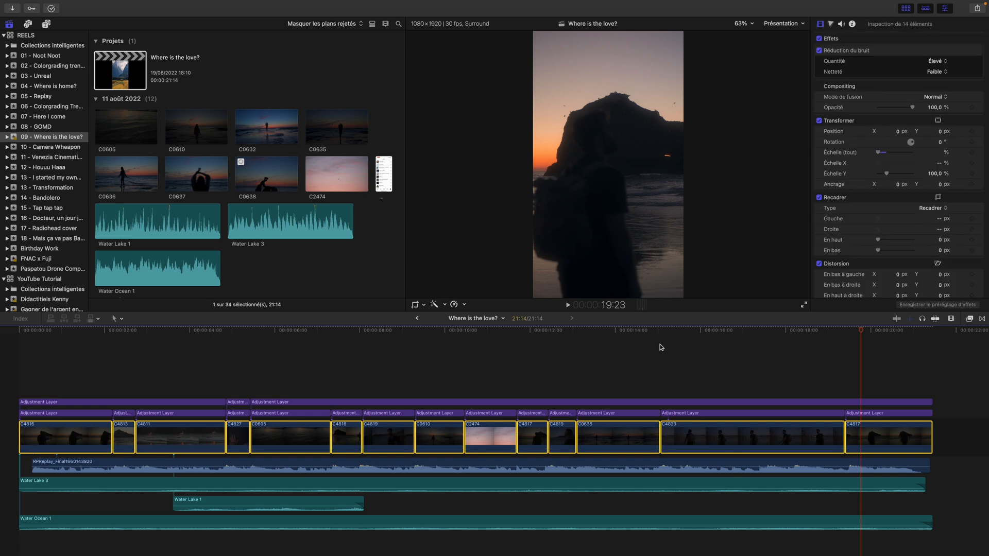
Place the playhead at frame 9, where the RPReplay soundtrack begins, and select that audio clip to review its extent
click(21, 359)
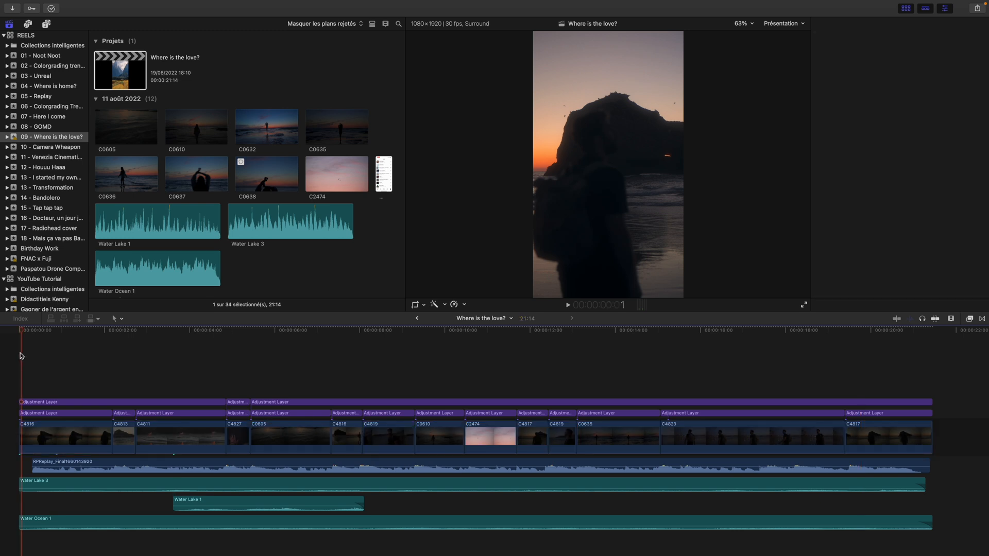
drag(23, 332, 32, 332)
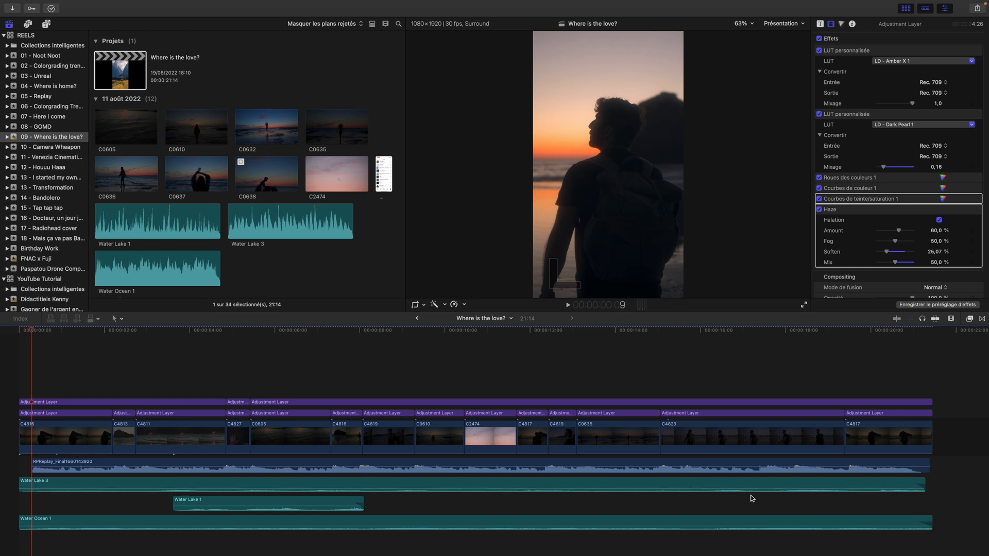
click(641, 465)
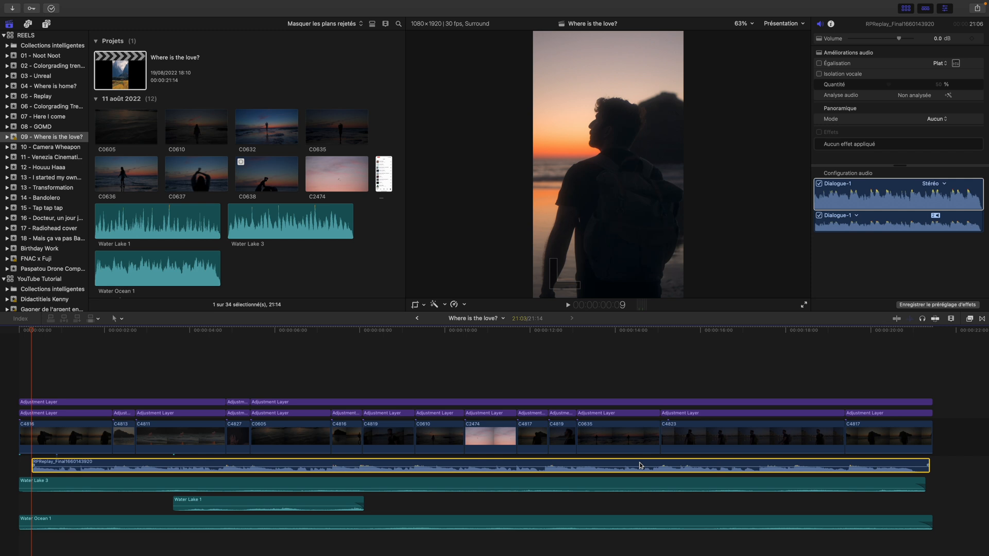
Clear the soundtrack selection and scrub from shot C4816 before 8:00 back to 1:01 in the opening shot
click(364, 365)
click(346, 332)
drag(348, 332, 63, 351)
scroll(28, 364, right, 1)
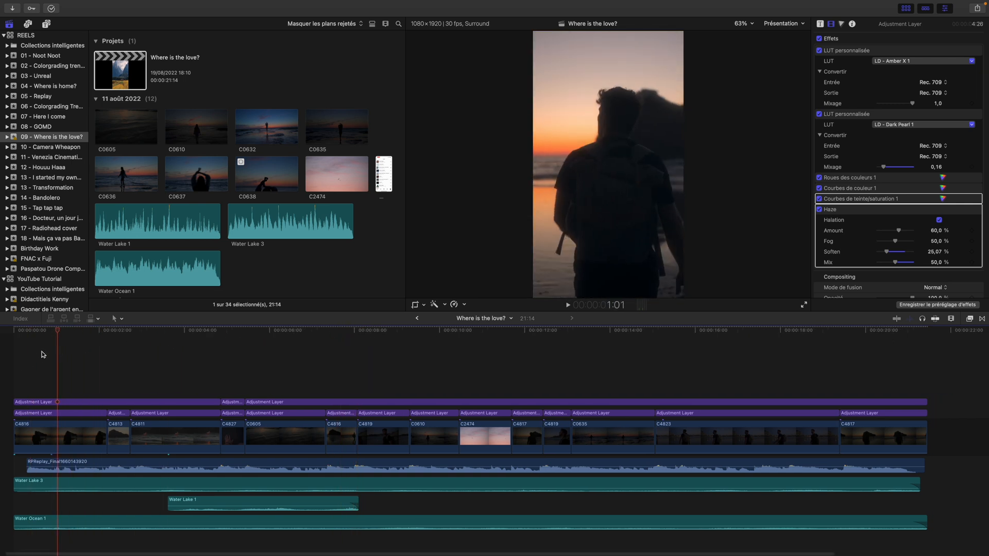
Select both adjustment layers over the opening shot at 0:18, and disable and re-enable them to compare the colour grade
drag(57, 332, 44, 400)
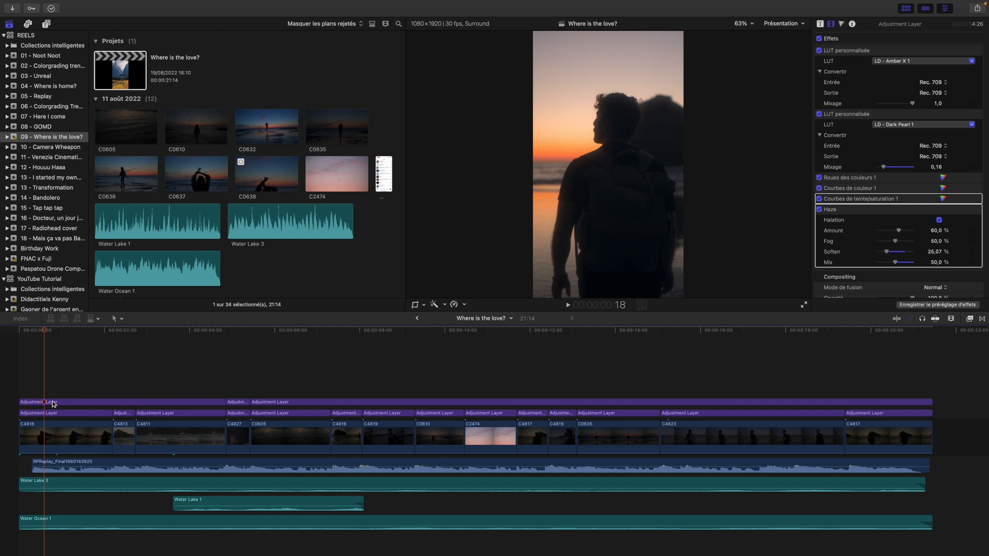
drag(52, 379, 49, 415)
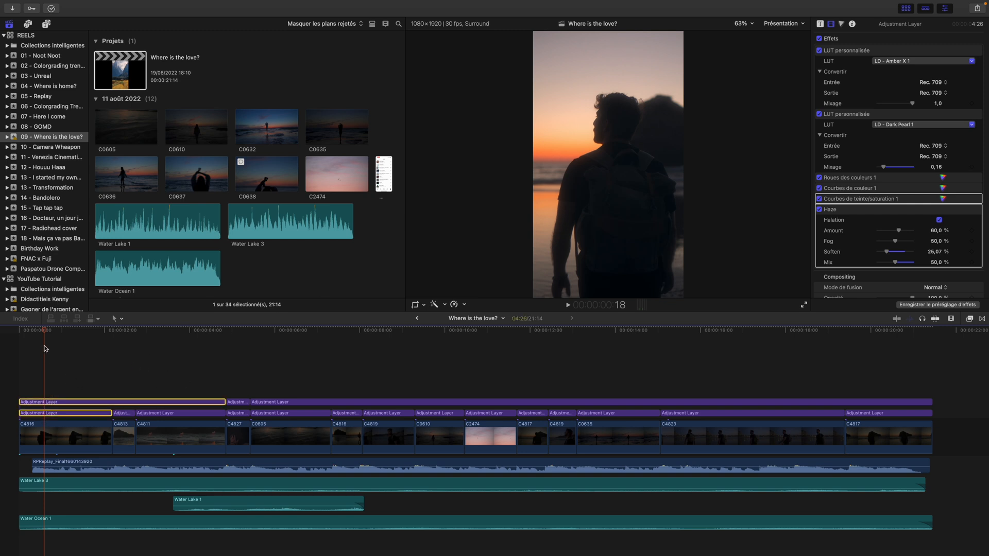
key(v)
key(v)
Toggle both adjustment layers over shot C4823 off and on at 16:00 to compare the image before and after grading
drag(47, 333, 707, 347)
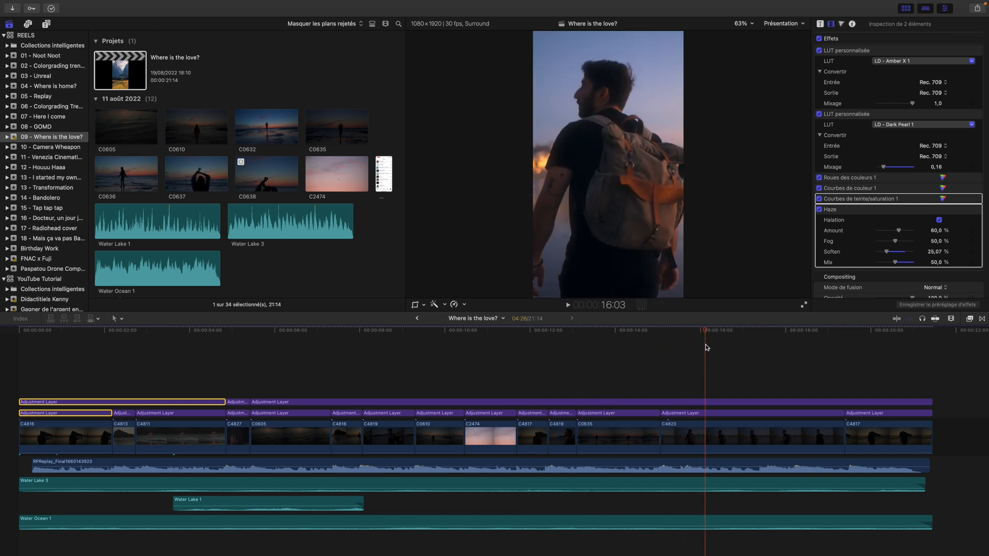
click(701, 401)
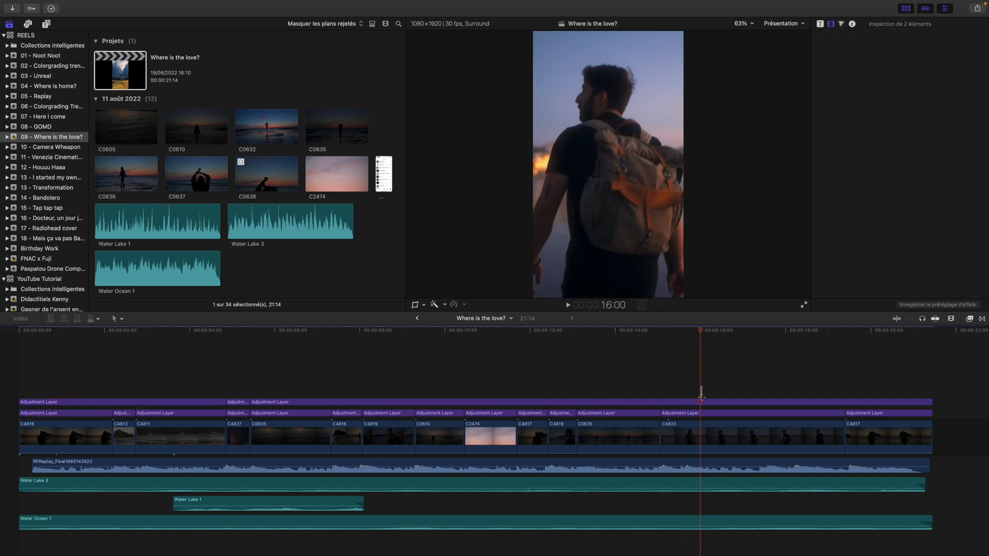
drag(701, 395, 703, 415)
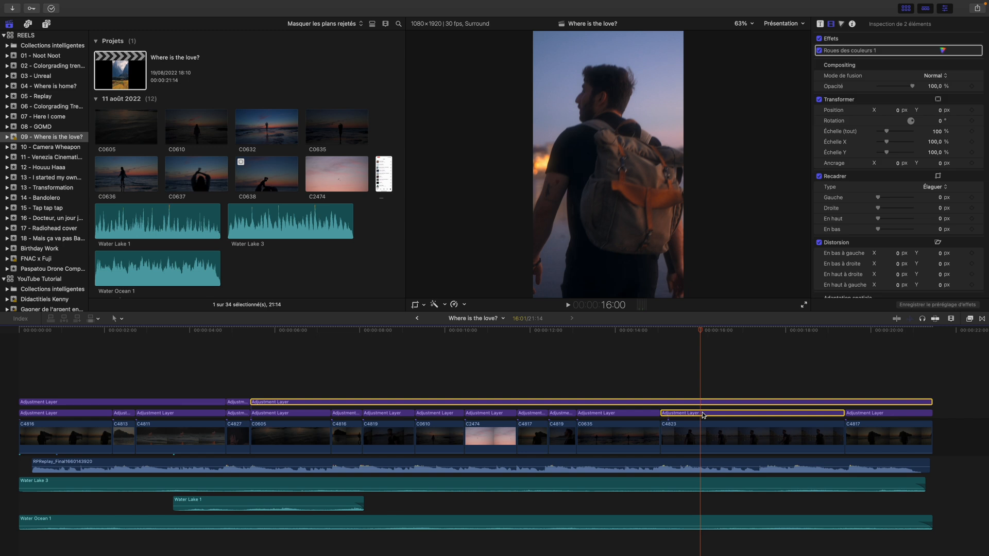
key(v)
Compare shot C4819 at 8:16 with and without its two adjustment layers, and return the playhead to the project start
key(v)
drag(701, 334, 387, 411)
key(v)
key(v)
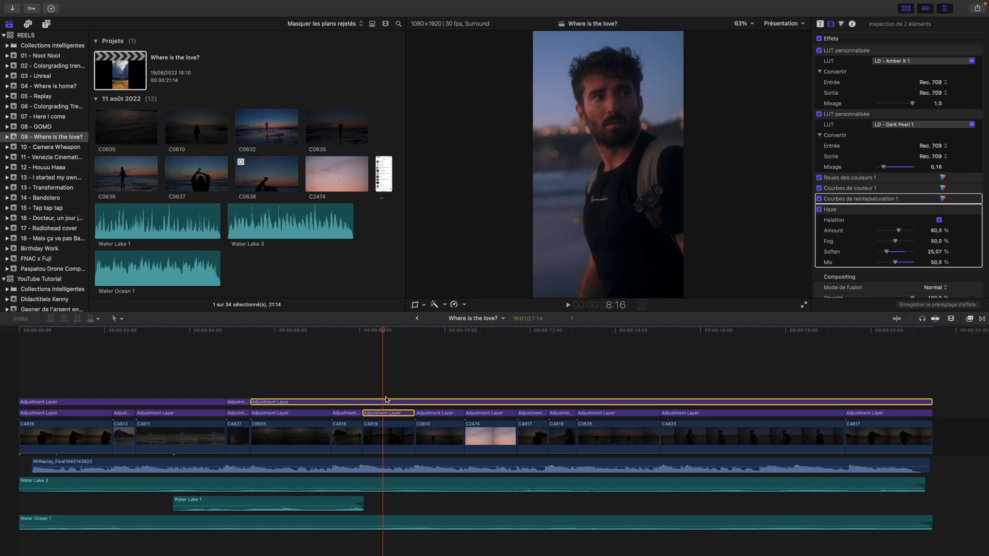
click(56, 369)
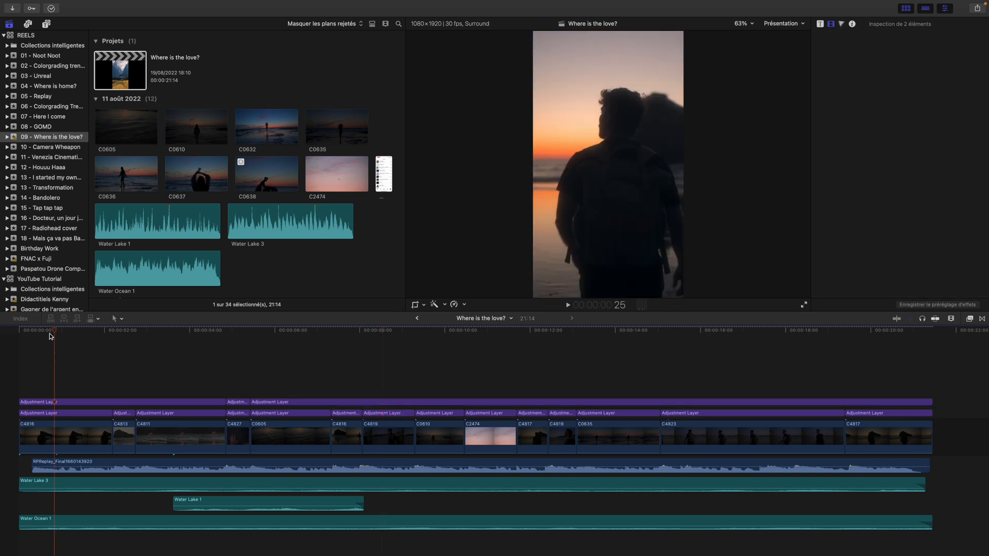
drag(54, 334, 0, 340)
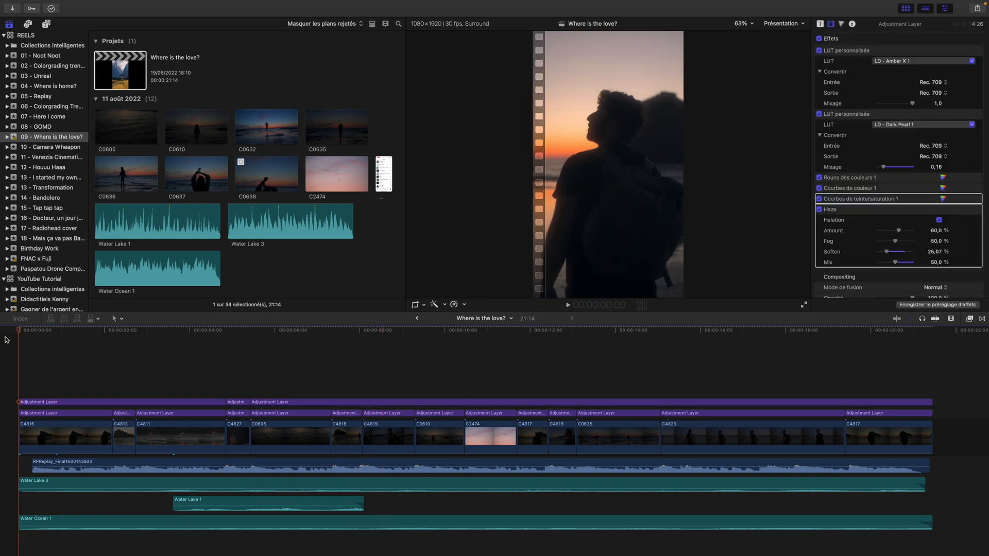